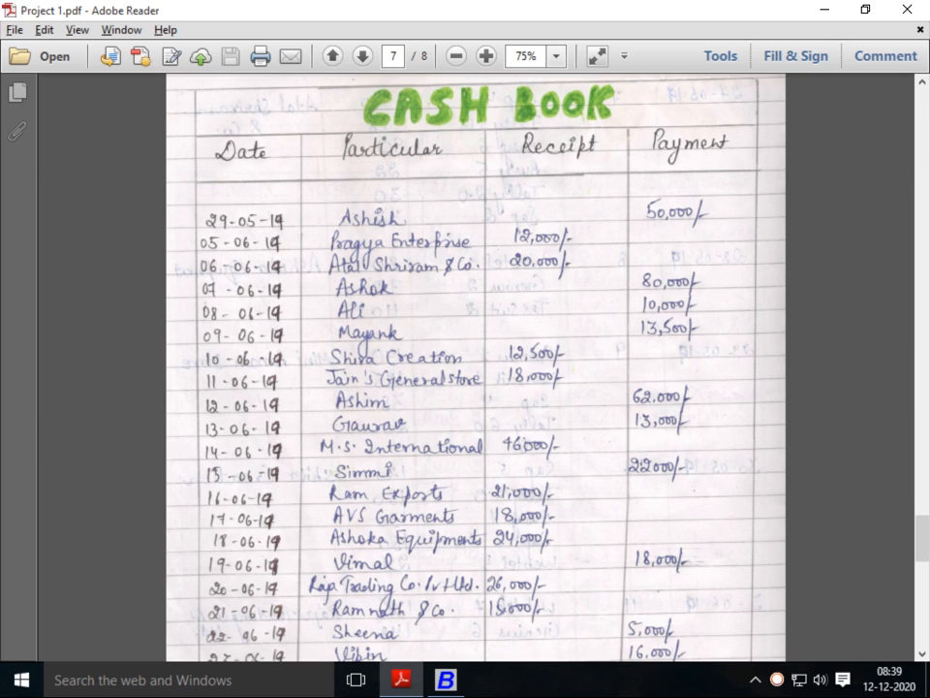
# - Switch from the Project 1.pdf cash book to Busy, leave the receipt voucher, and open a new payment voucher in the Main series
pyautogui.scroll(3, 475, 369)
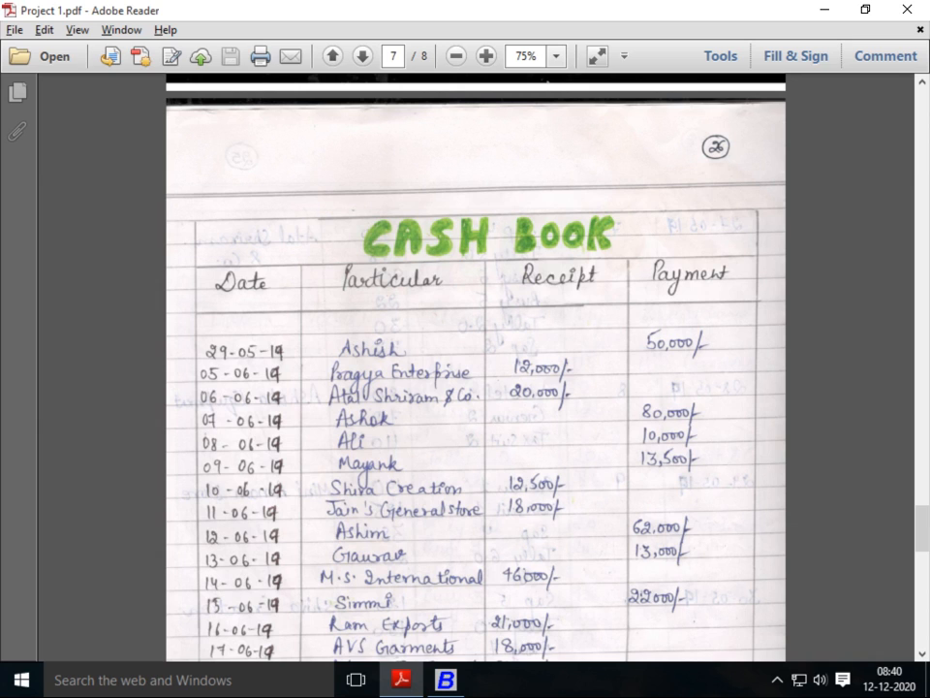
pyautogui.hotkey('alt', 'Tab')
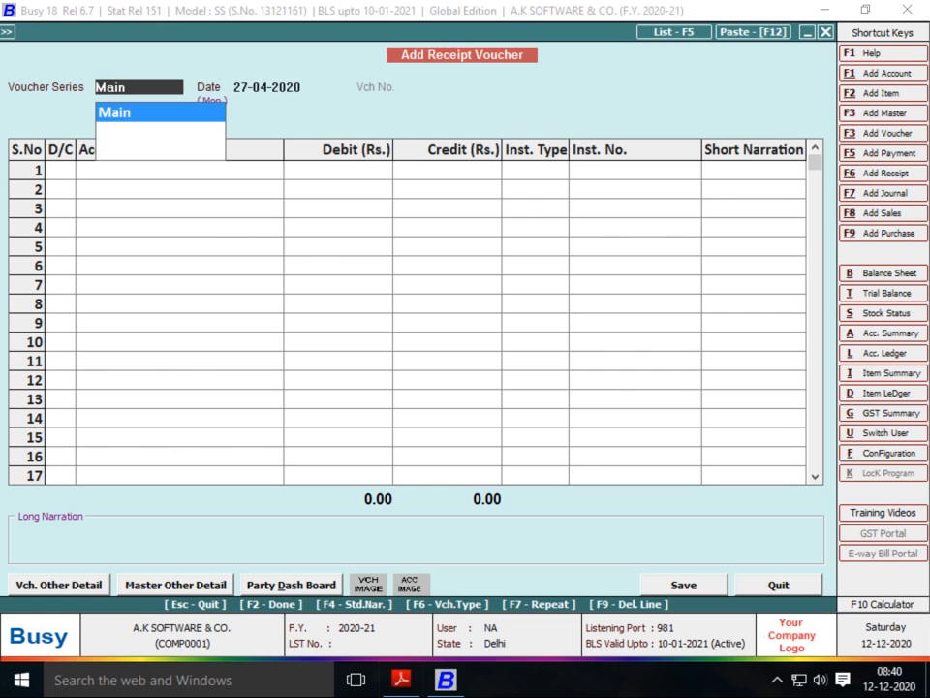
pyautogui.hotkey('alt', 'Tab')
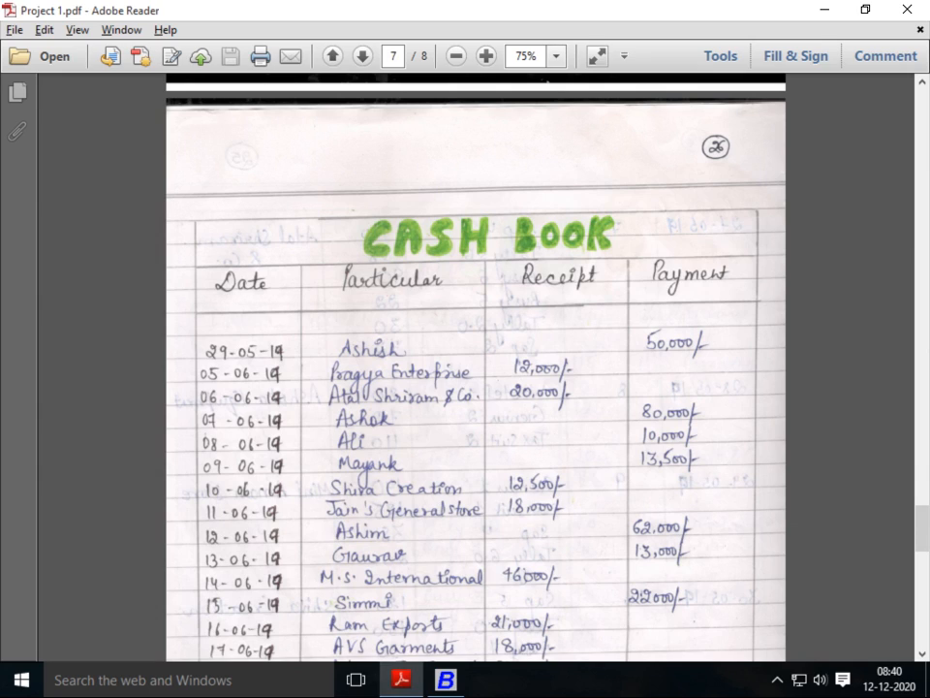
pyautogui.hotkey('alt', 'Tab')
pyautogui.press('Escape')
pyautogui.press('Escape')
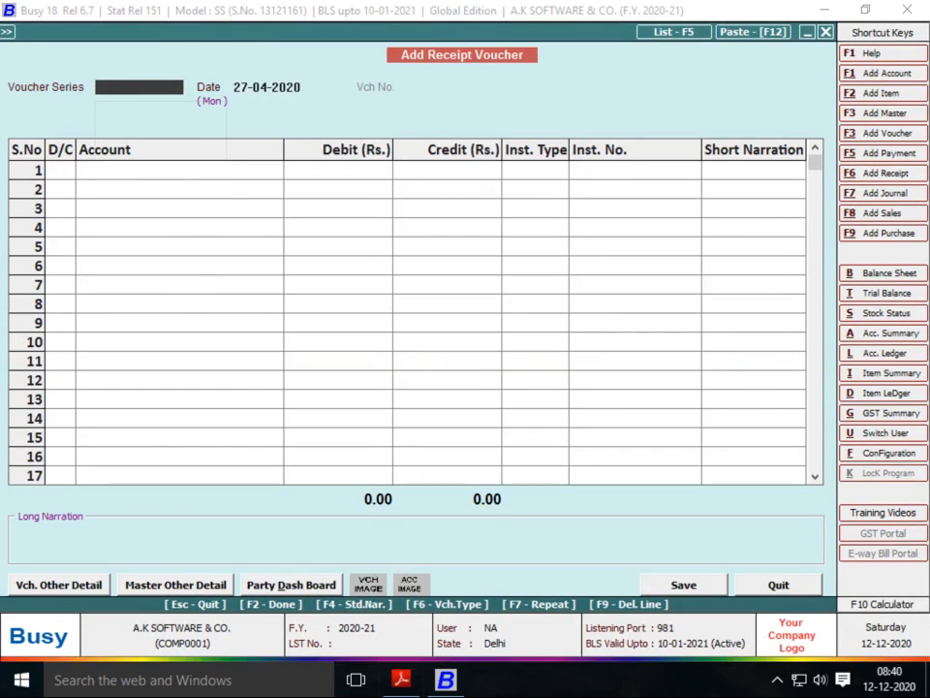
pyautogui.press('Escape')
pyautogui.press('Escape')
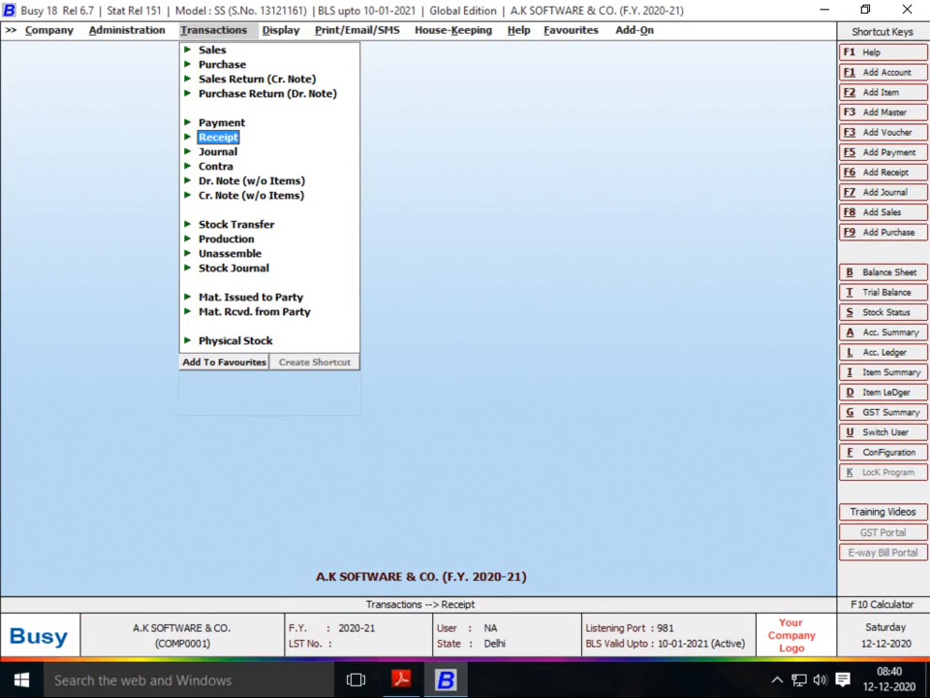
pyautogui.press('Up')
pyautogui.press('Return')
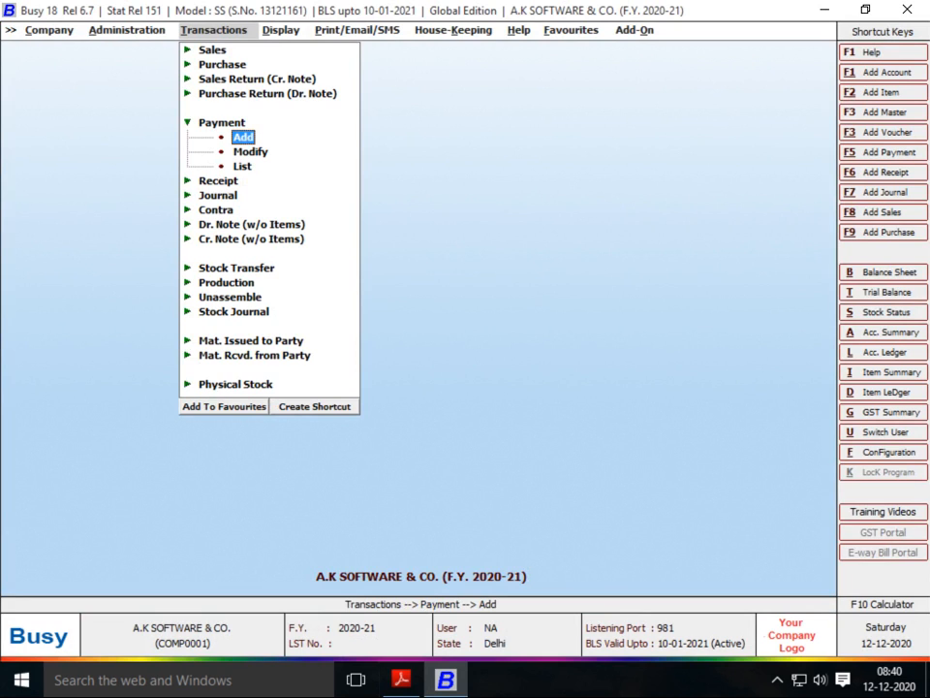
pyautogui.press('Return')
pyautogui.press('Return')
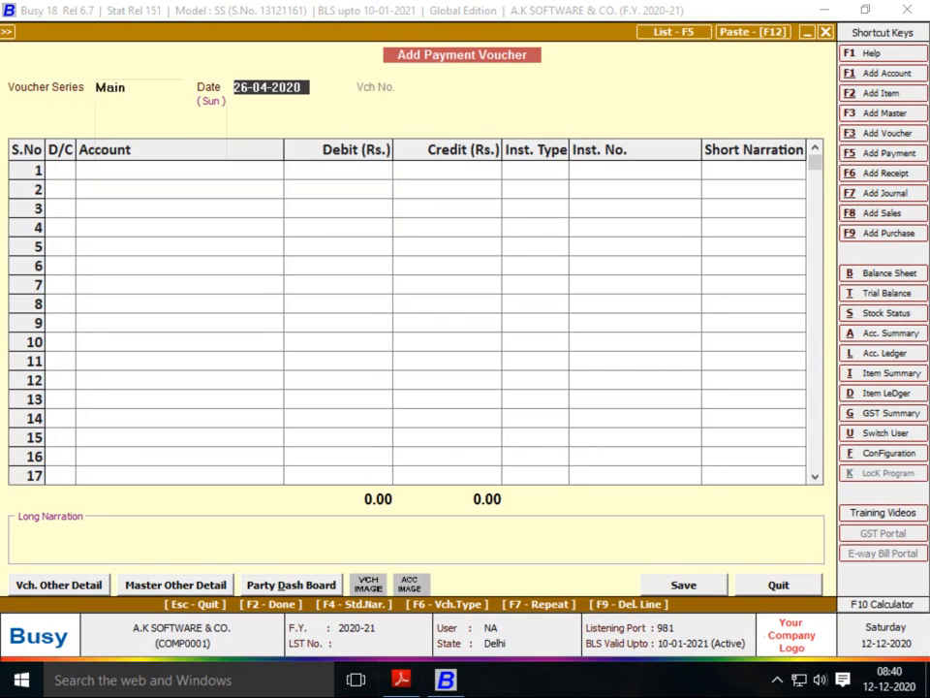
# - Check the cash book's first entry and date the payment voucher 29-04-2020 in Busy
pyautogui.hotkey('alt', 'Tab')
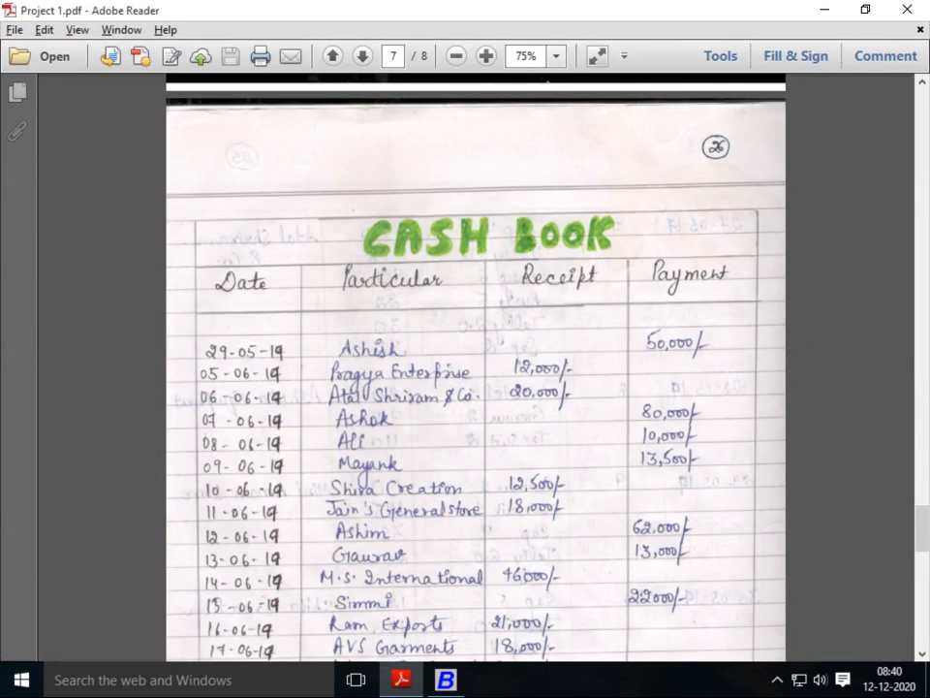
pyautogui.hotkey('alt', 'Tab')
pyautogui.write('29')
pyautogui.press('Return')
pyautogui.press('Return')
# - Debit the creditor account from the cash book's first entry with 50,000, adding no bill-by-bill references
pyautogui.write('a')
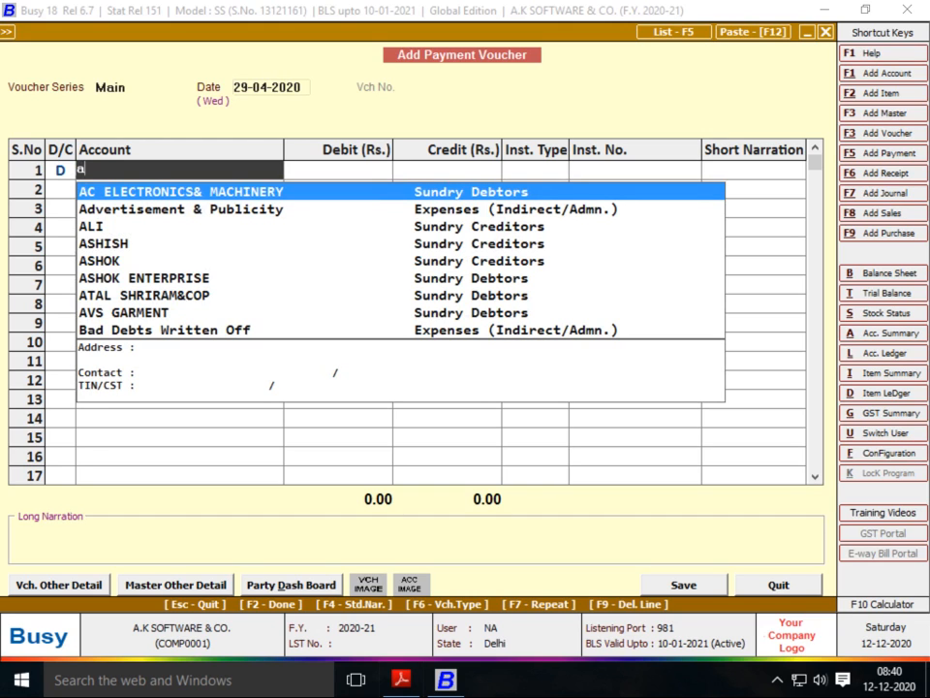
pyautogui.write('shis')
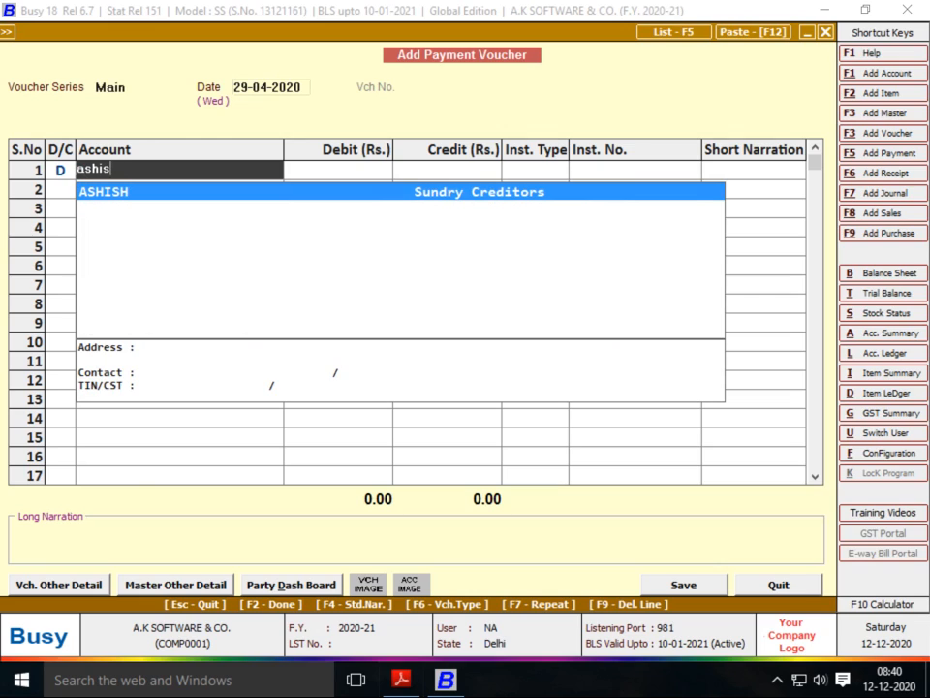
pyautogui.press('Return')
pyautogui.write('5000')
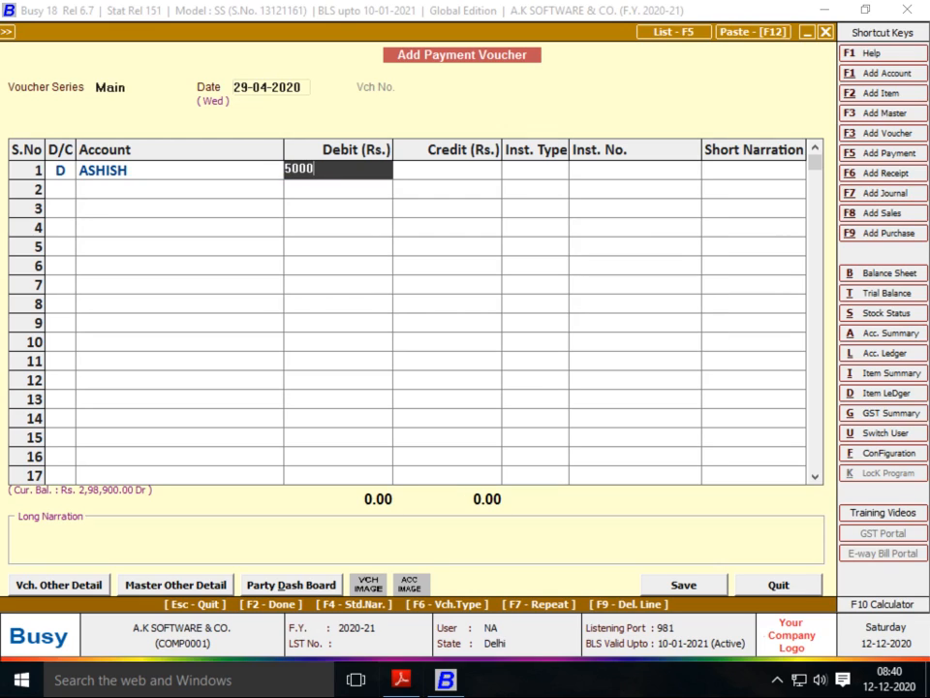
pyautogui.write('0')
pyautogui.press('Return')
pyautogui.press('F2')
# - Credit the Cash account with 50,000 on the payment voucher's second row
pyautogui.press('Return')
pyautogui.press('Return')
pyautogui.press('Return')
pyautogui.press('Return')
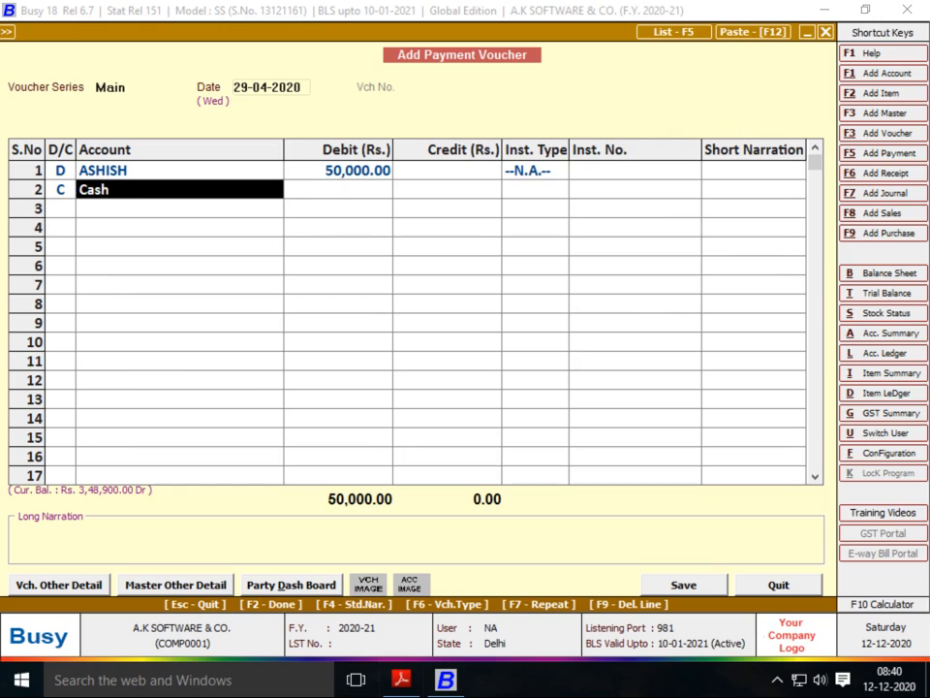
pyautogui.press('Return')
pyautogui.press('Return')
pyautogui.press('Return')
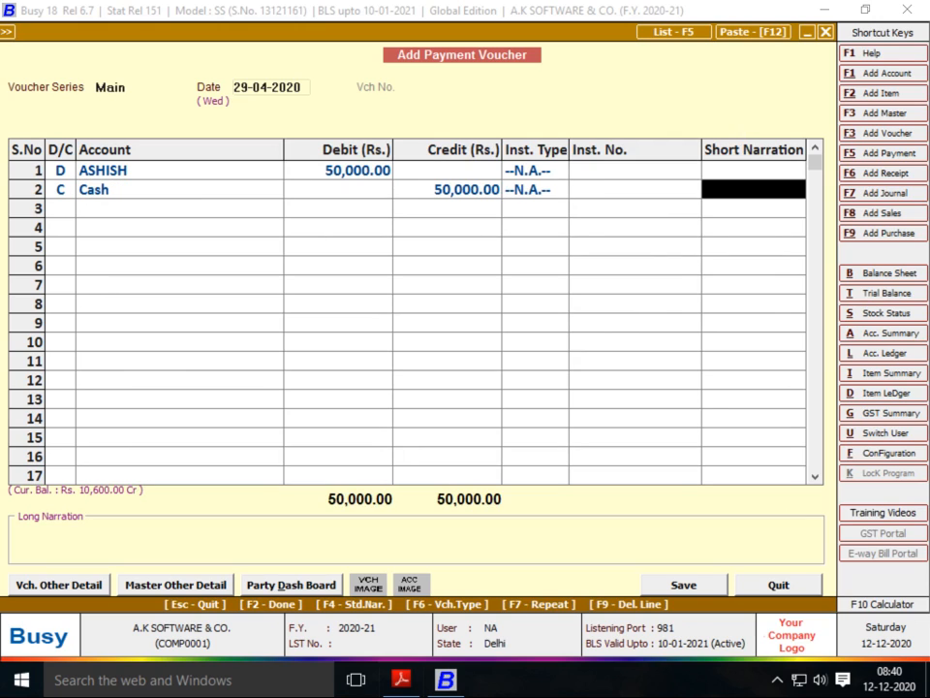
# - Review the debit row and its bill-by-bill adjustment of the amount, closing it without adding references
pyautogui.press('Left')
pyautogui.press('Left')
pyautogui.press('Left')
pyautogui.press('Left')
pyautogui.press('Up')
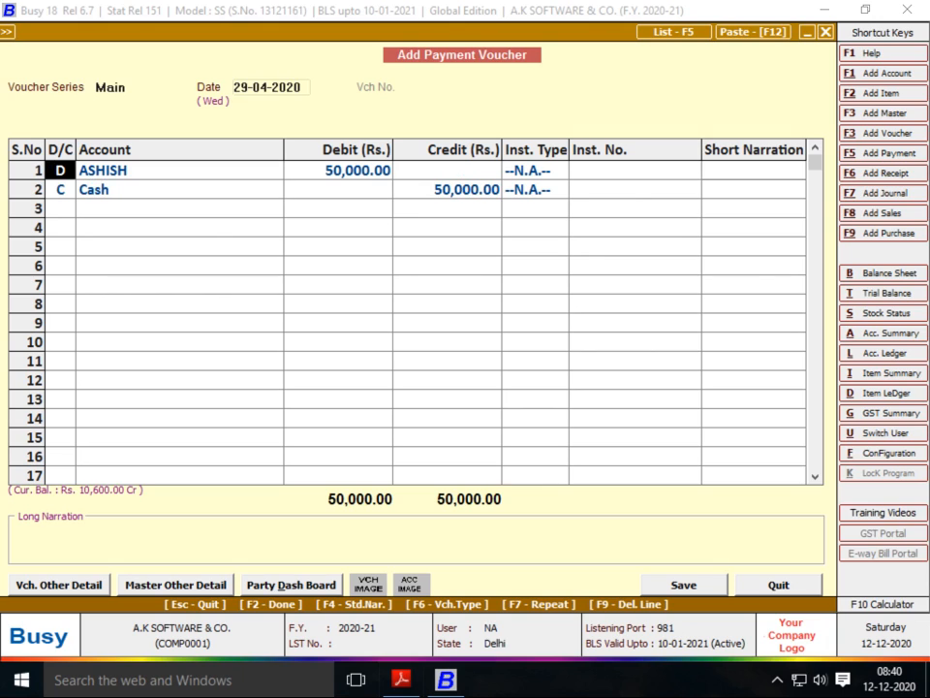
pyautogui.press('Return')
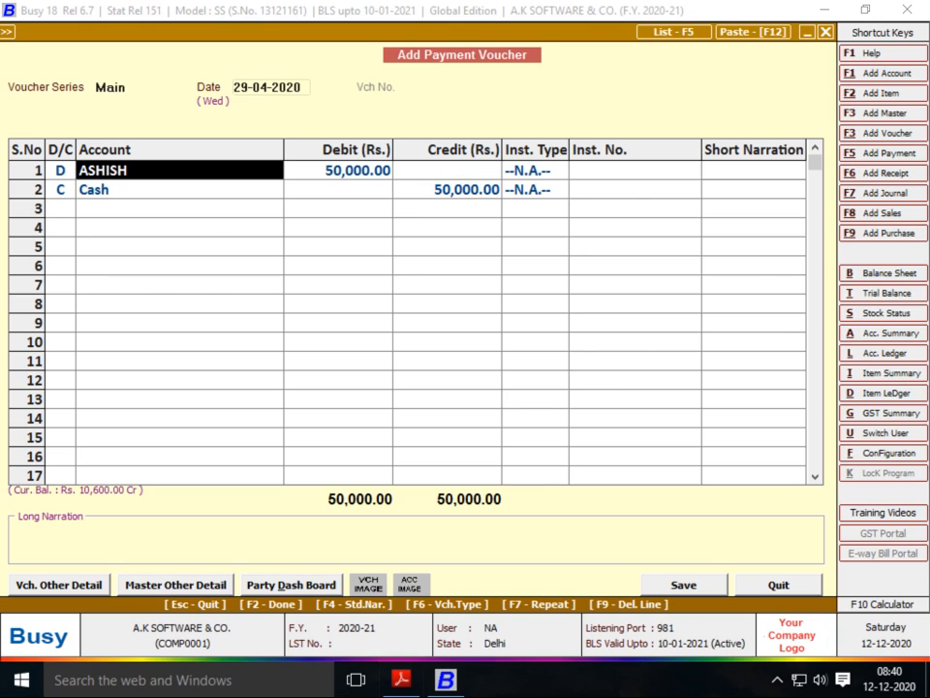
pyautogui.press('Left')
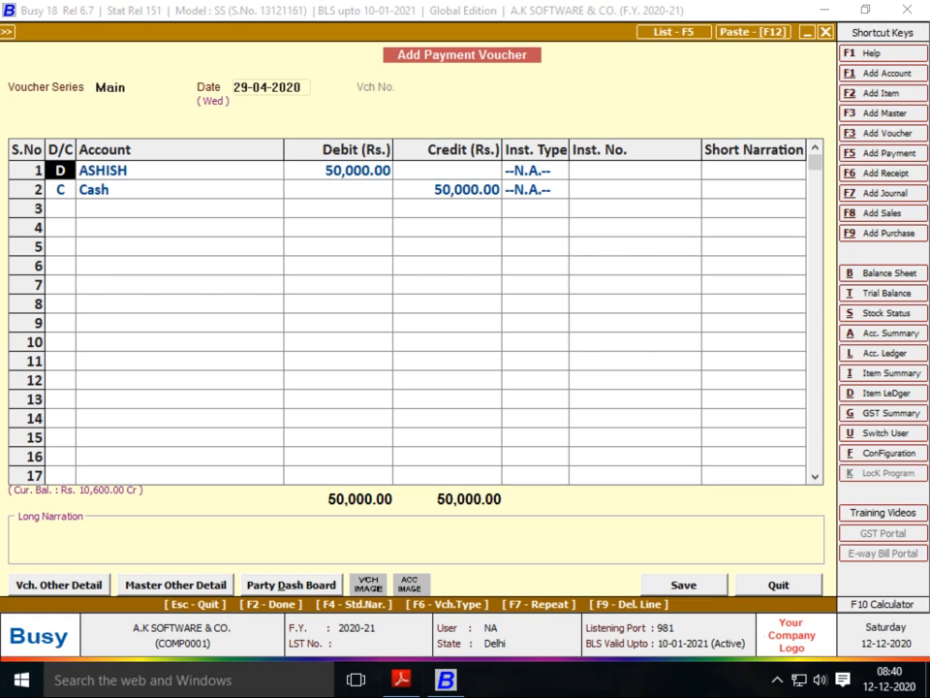
pyautogui.press('Return')
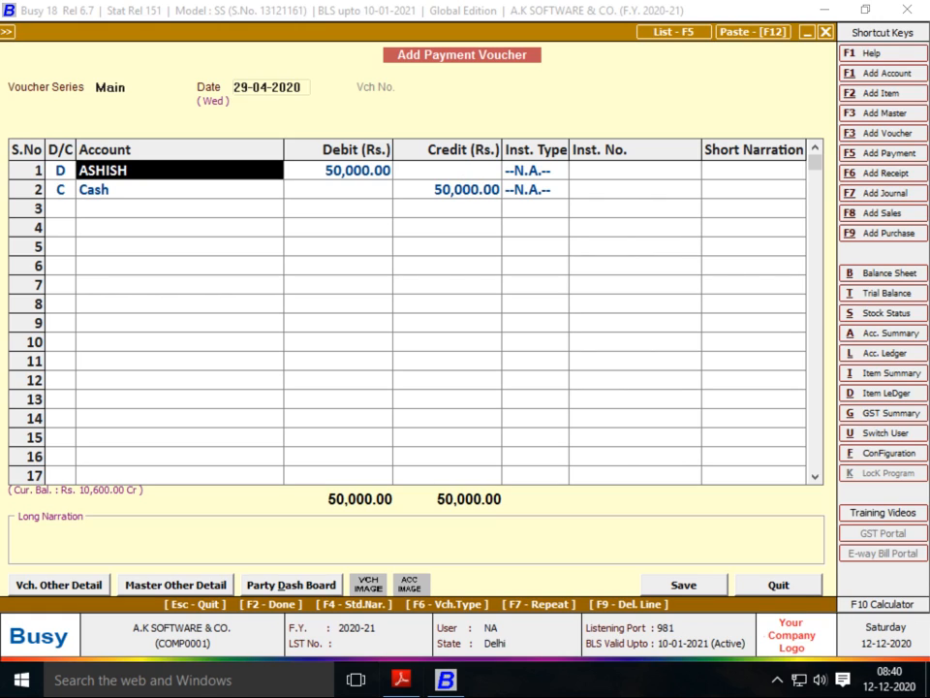
pyautogui.press('Return')
pyautogui.press('Return')
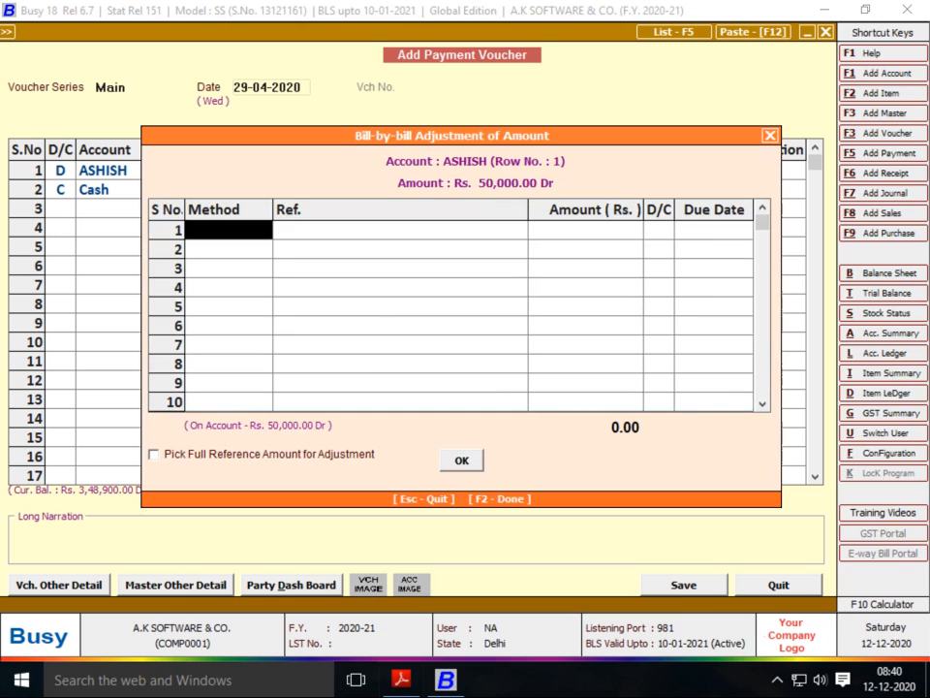
pyautogui.press('Escape')
pyautogui.press('Return')
pyautogui.press('Return')
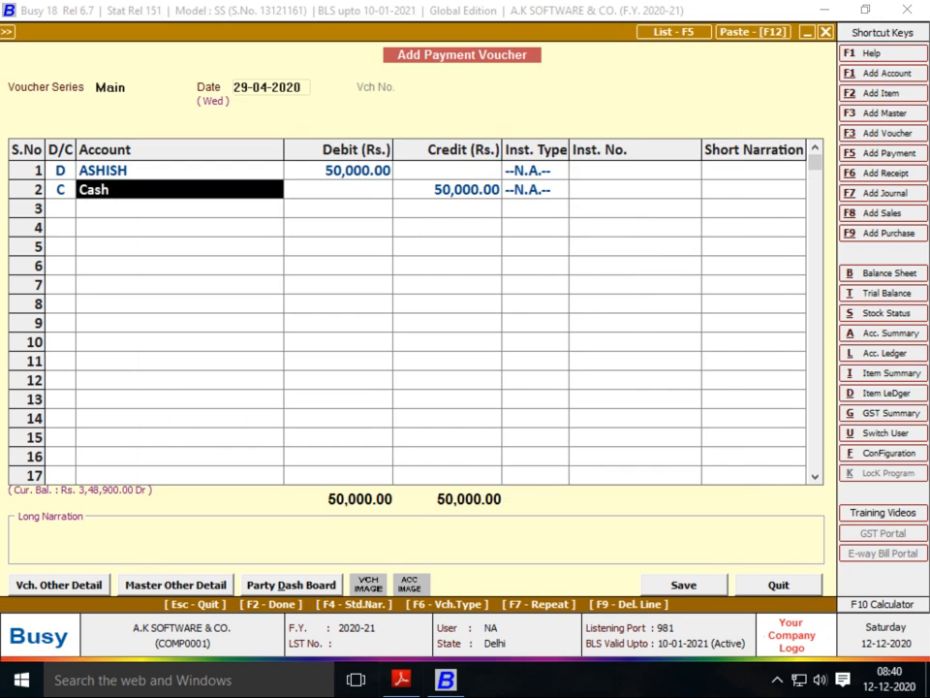
# - Save the 50,000 payment voucher, choosing to continue despite the negative cash balance
pyautogui.press('Return')
pyautogui.press('Return')
pyautogui.press('Return')
pyautogui.press('Return')
pyautogui.press('Return')
pyautogui.press('Return')
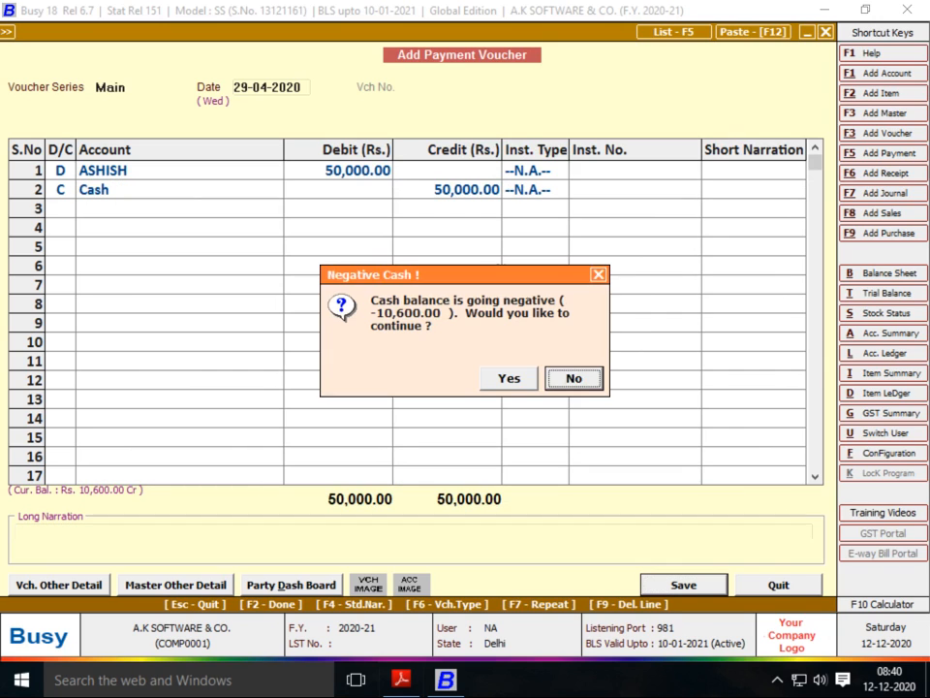
pyautogui.press('Left')
pyautogui.press('Return')
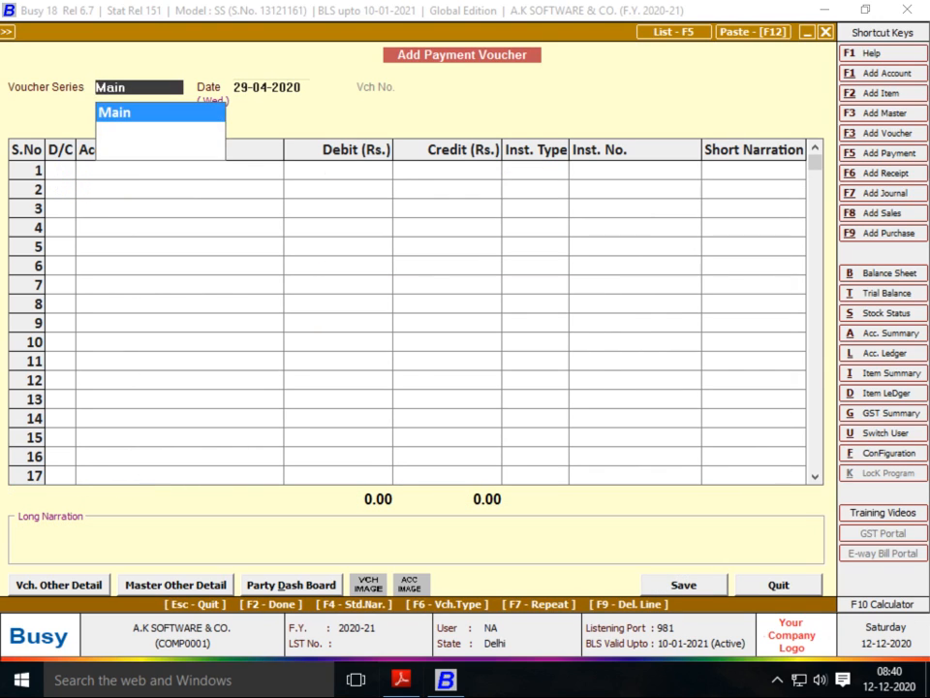
# - Check the next cash book entry and change the voucher type in Busy to Receipt, using the Main series
pyautogui.hotkey('alt', 'Tab')
pyautogui.scroll(-2, 475, 388)
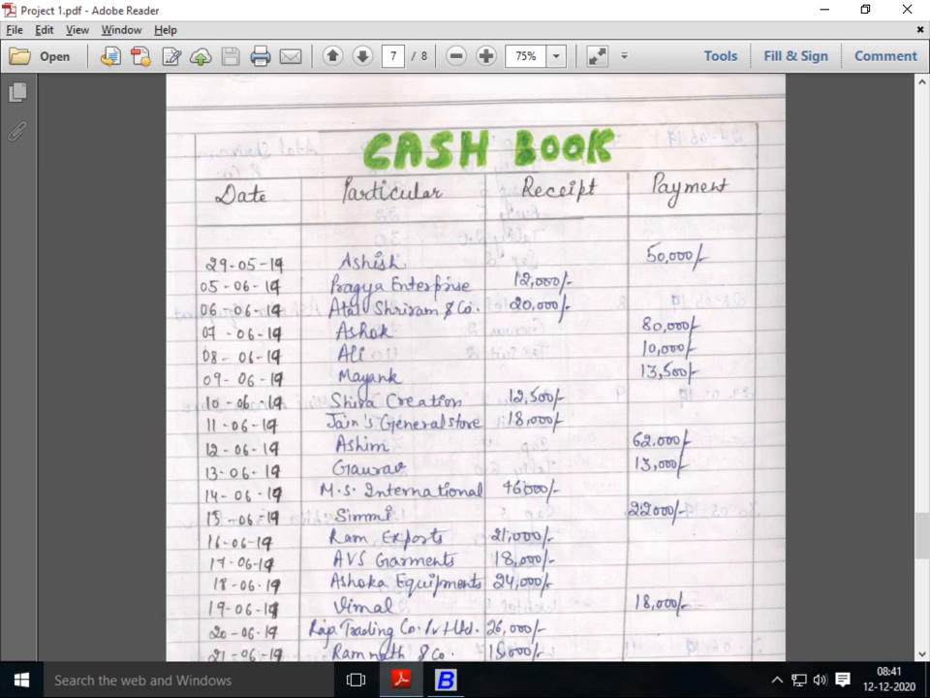
pyautogui.hotkey('alt', 'Tab')
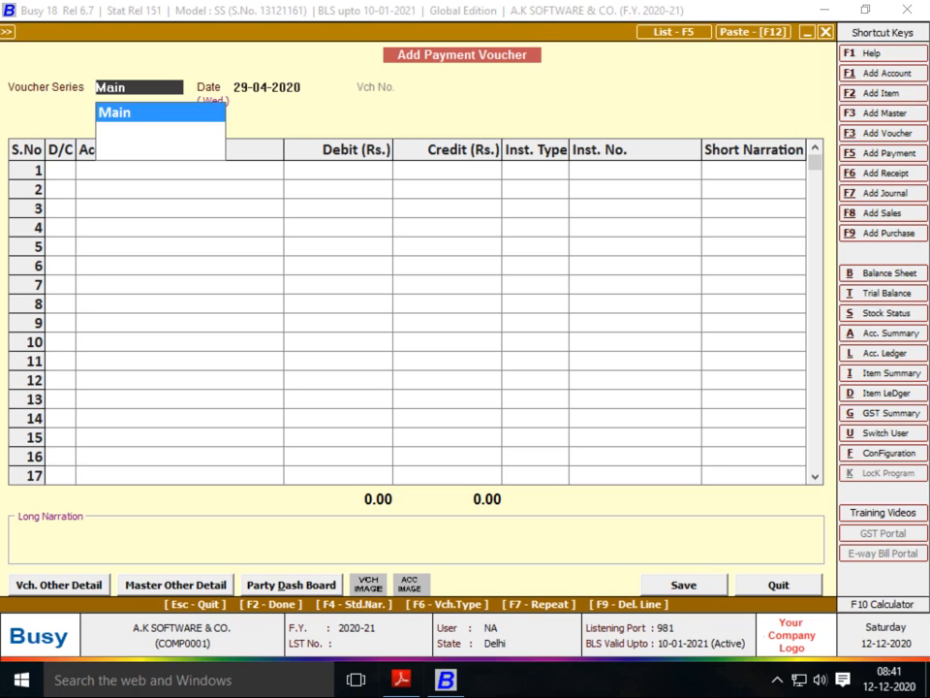
pyautogui.press('F6')
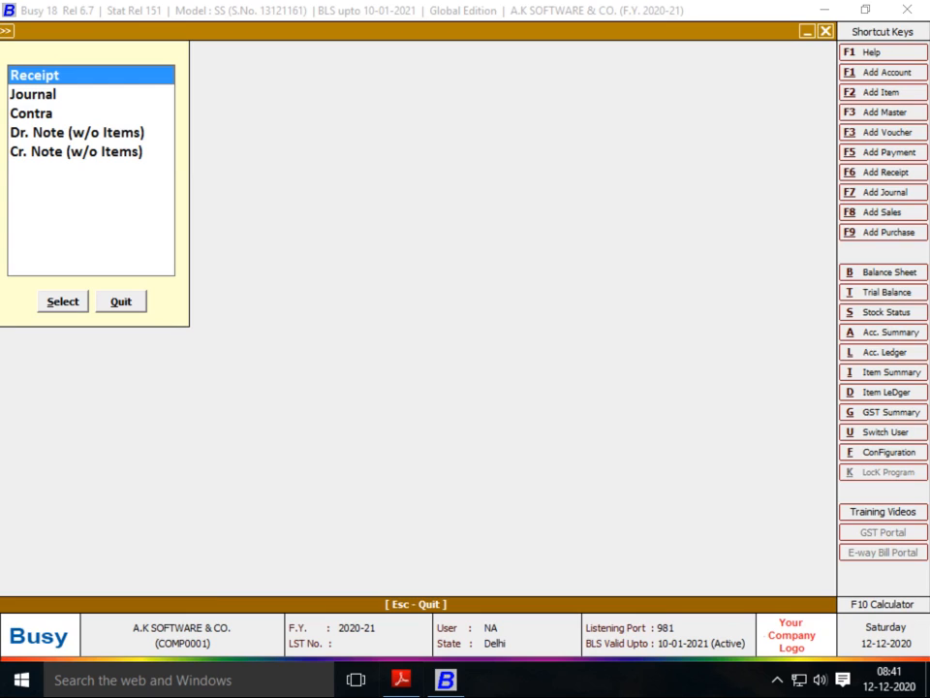
pyautogui.press('Return')
pyautogui.press('Return')
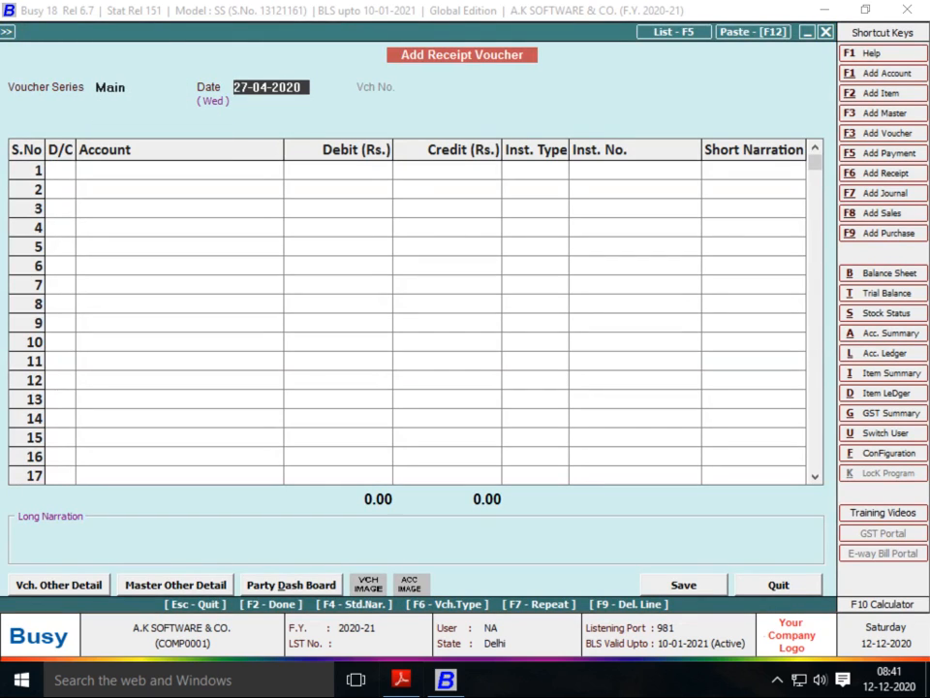
# - Recheck the Pragya Enterprise entry in the cash book and date the receipt voucher 05-04-2020
pyautogui.hotkey('alt', 'Tab')
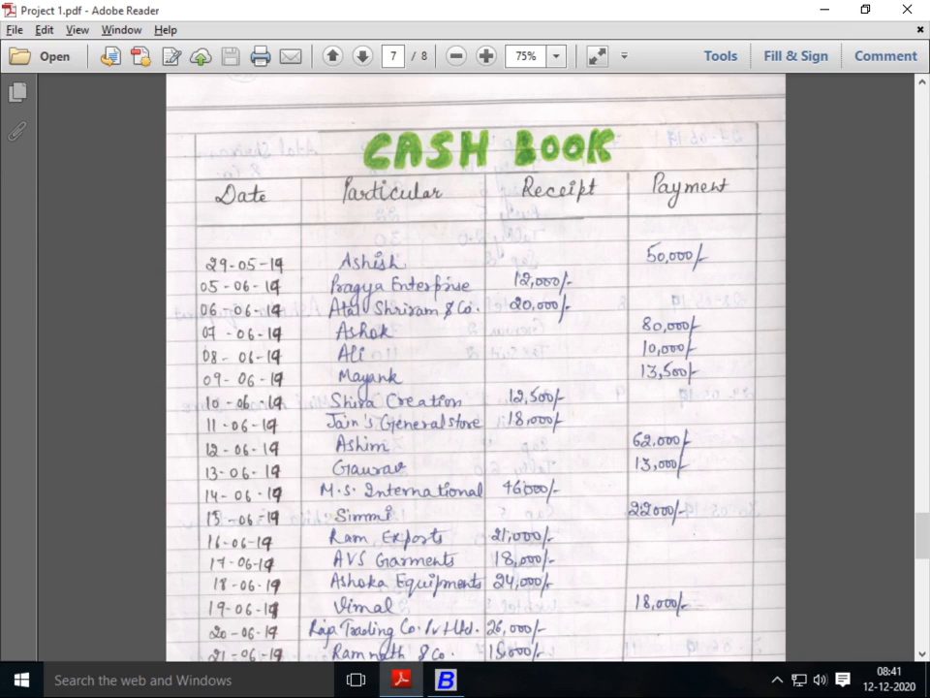
pyautogui.hotkey('alt', 'Tab')
pyautogui.write('5-4')
pyautogui.press('Return')
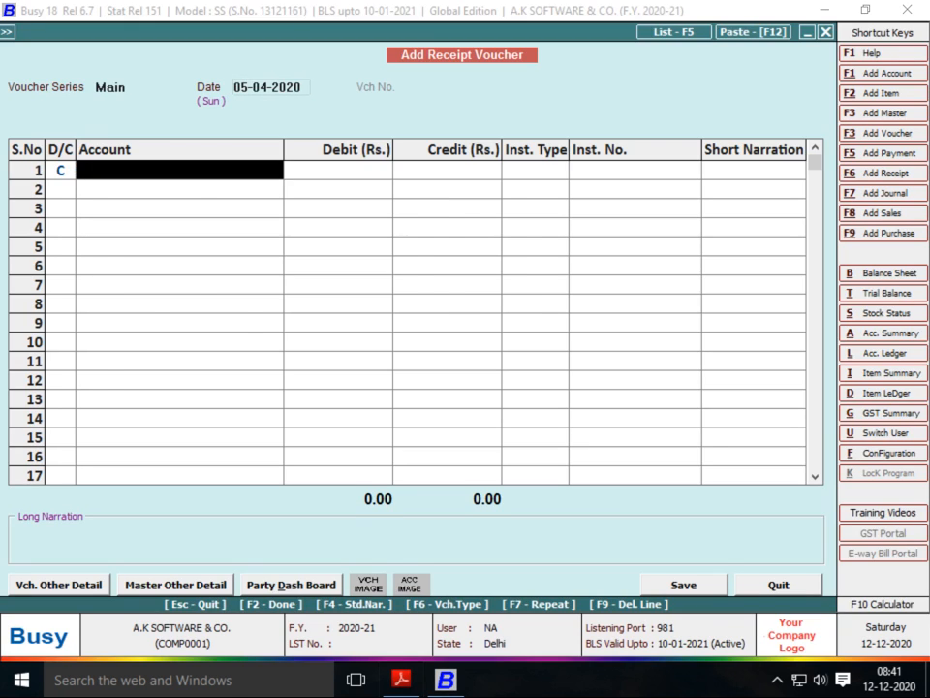
# - Credit PRAYGYA ENTERPRISE with 12,000, adding no bill-by-bill references
pyautogui.write('pra')
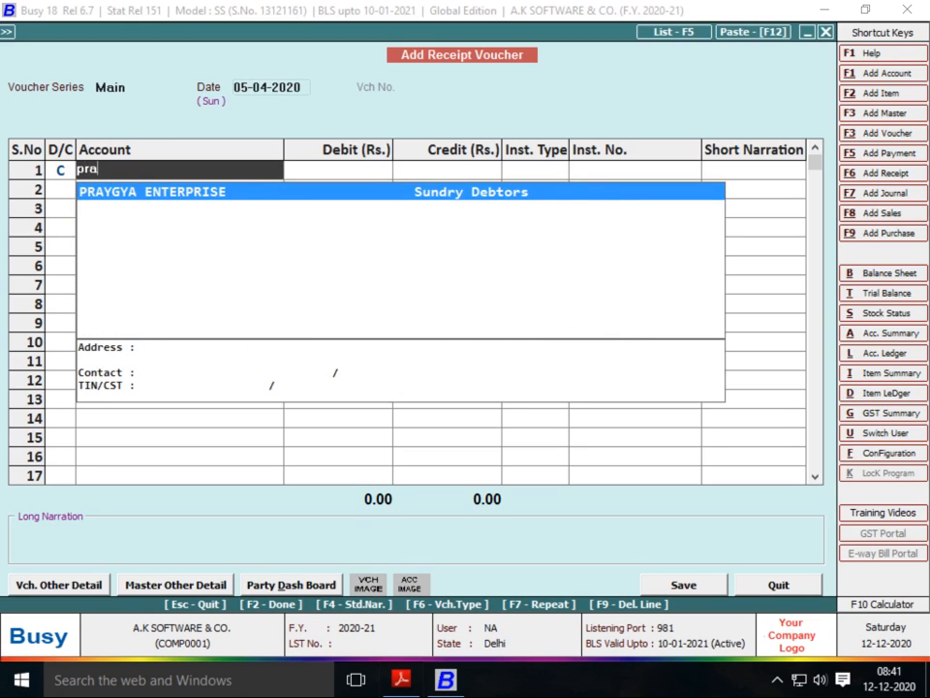
pyautogui.press('Return')
pyautogui.write('12000')
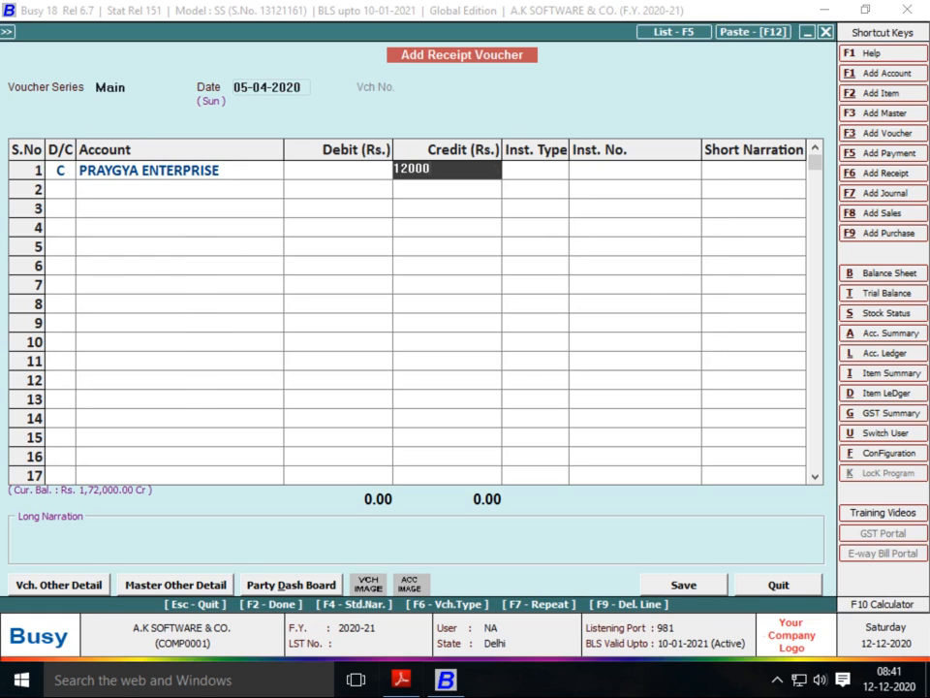
pyautogui.press('Return')
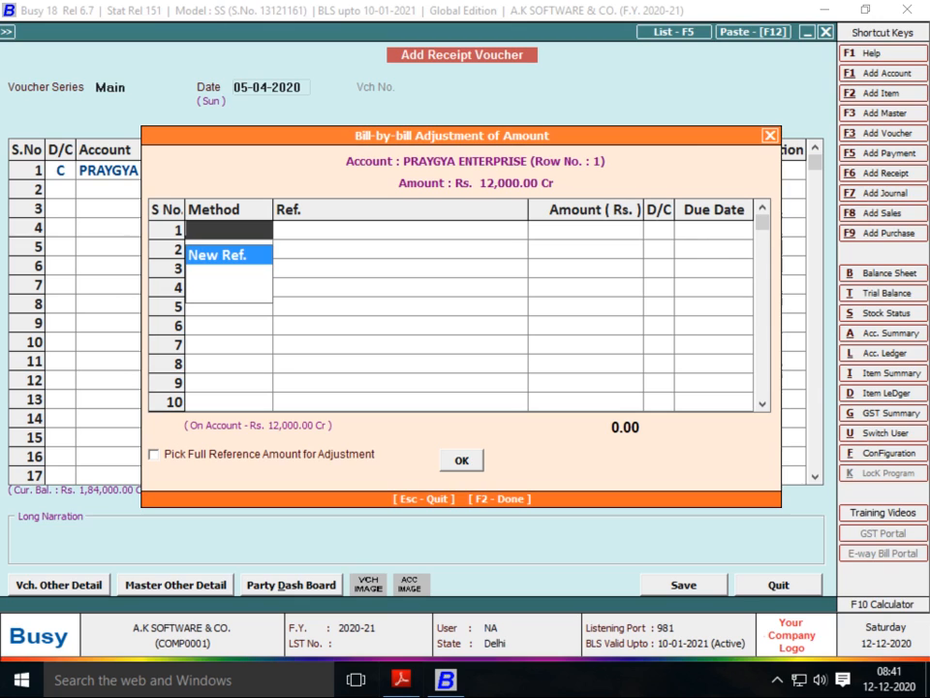
pyautogui.press('F2')
pyautogui.press('Return')
pyautogui.press('Return')
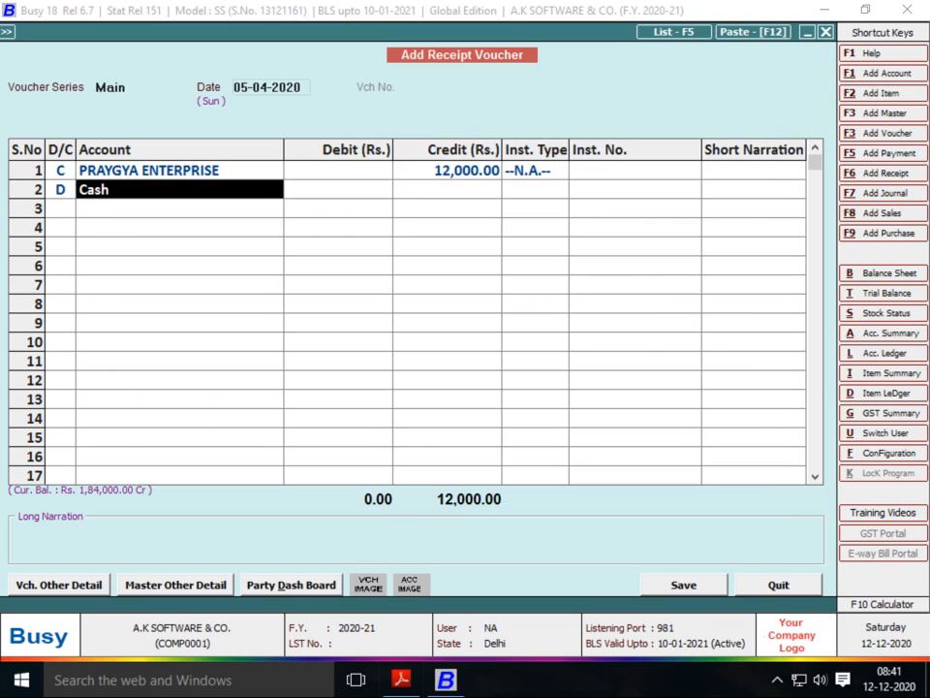
# - Debit the Cash account with 12,000 and save the receipt voucher
pyautogui.write('ca')
pyautogui.press('Return')
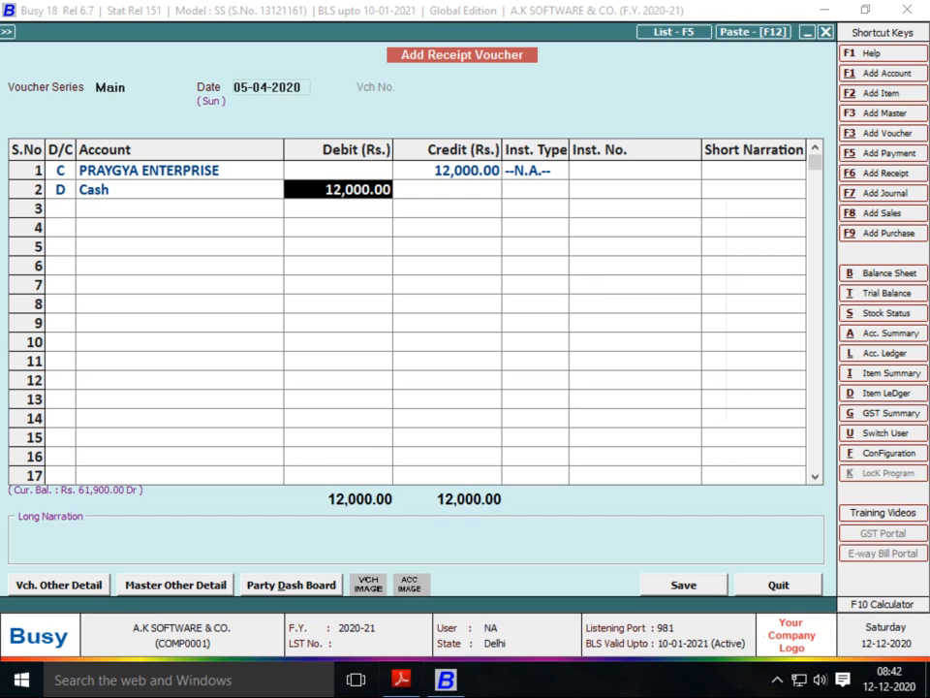
pyautogui.press('F2')
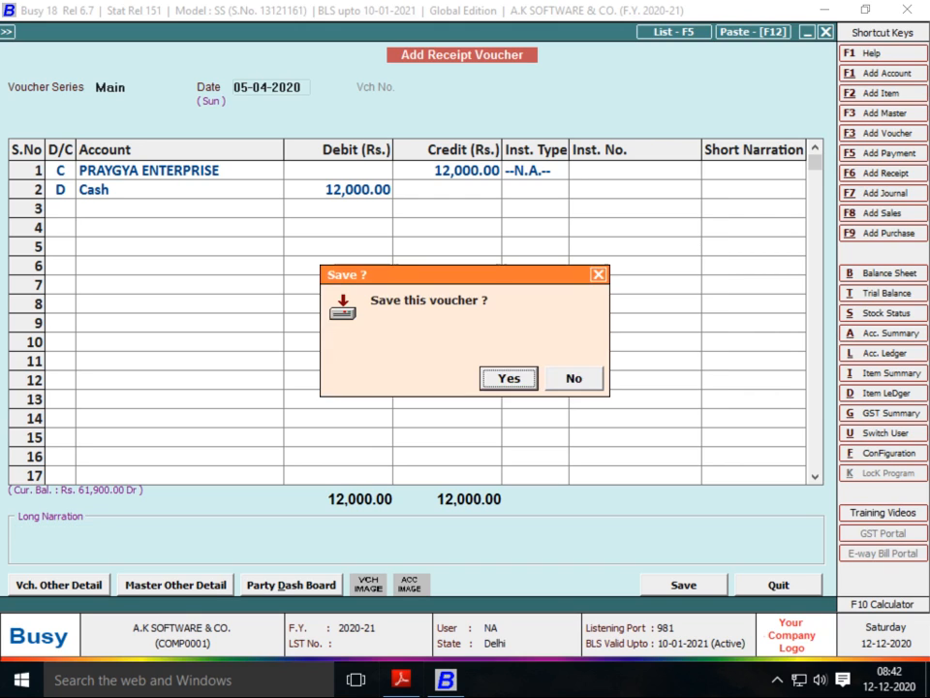
pyautogui.press('Return')
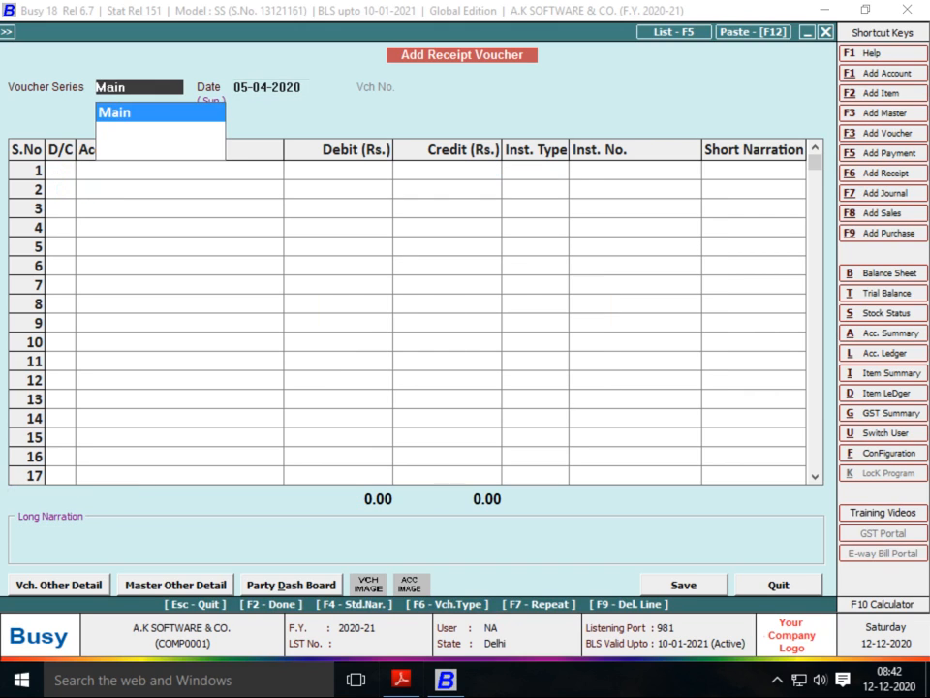
# - Check the next receipt entry in the cash book PDF and date the new receipt voucher in Busy 06-04-2020
pyautogui.hotkey('alt', 'Tab')
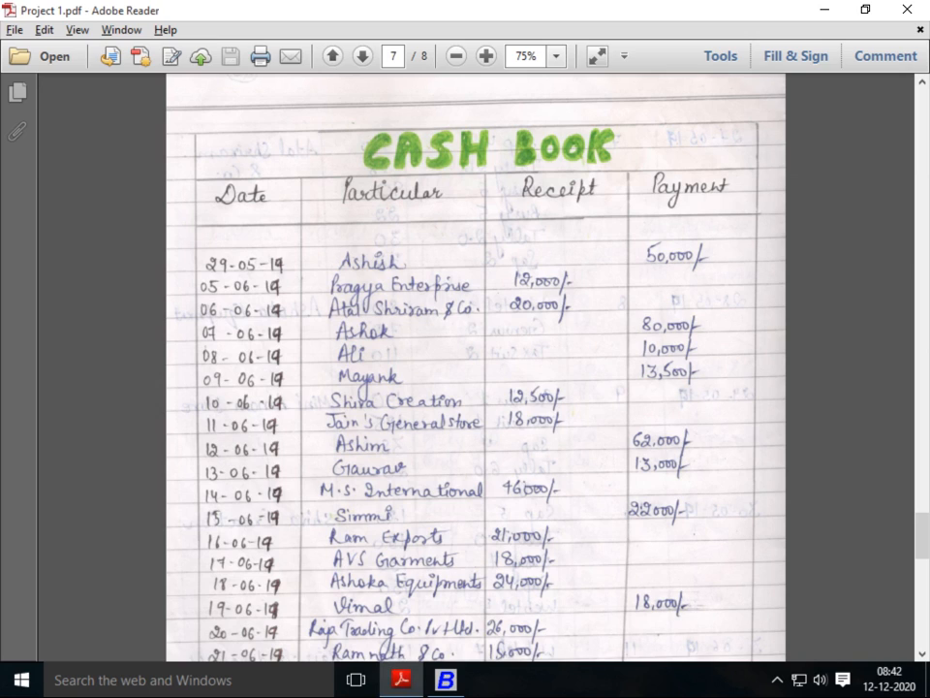
pyautogui.hotkey('alt', 'Tab')
pyautogui.press('Return')
pyautogui.write('6')
pyautogui.press('Return')
pyautogui.press('Return')
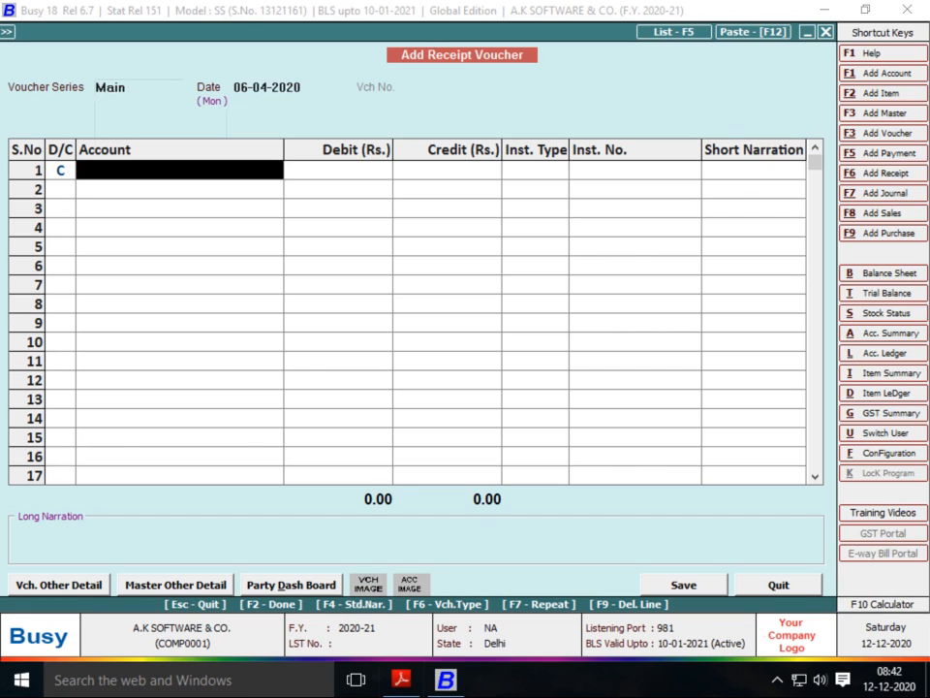
# - Credit ATAL SHRIRAM&COP with 20,000, adding no bill-by-bill references
pyautogui.write('Atal')
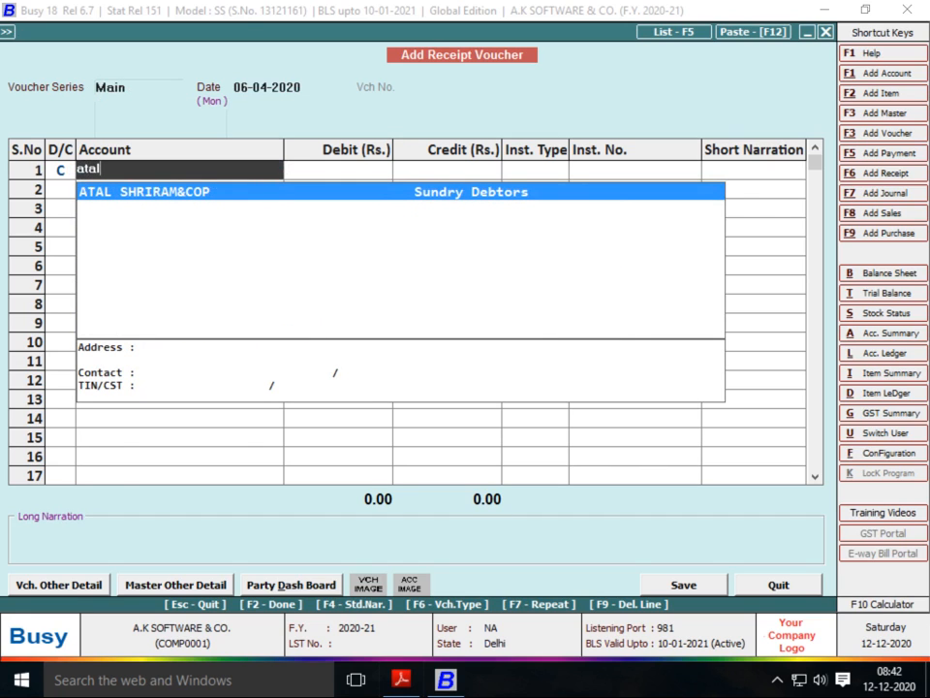
pyautogui.press('Return')
pyautogui.write('20000')
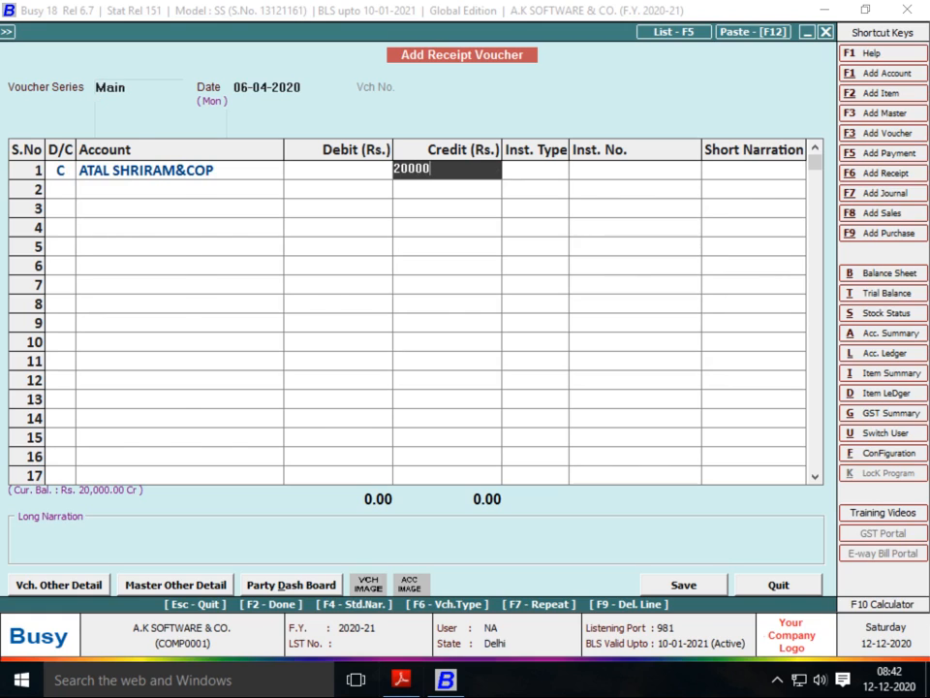
pyautogui.press('Return')
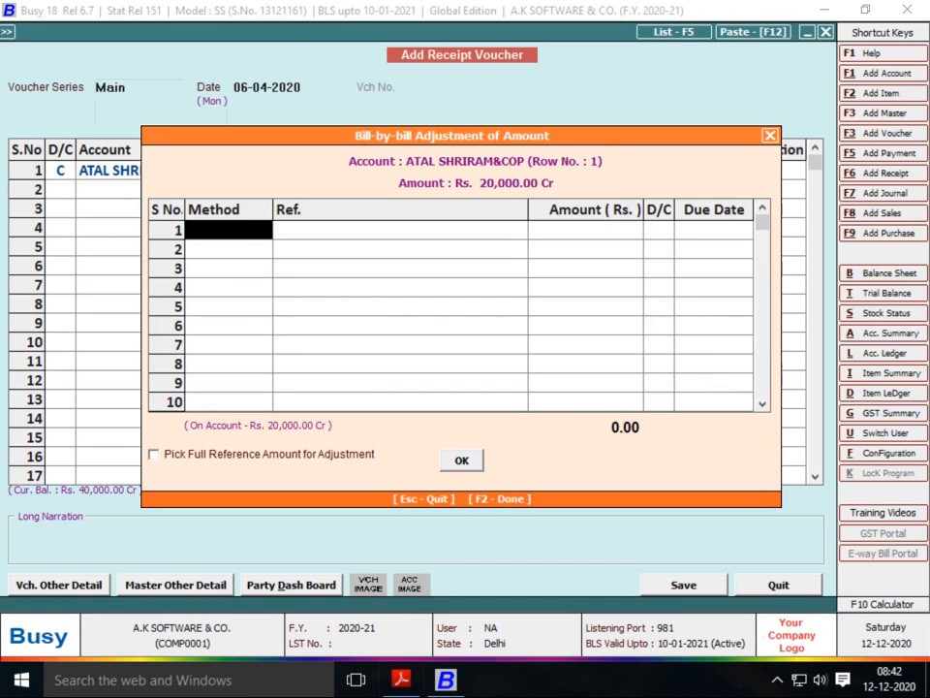
pyautogui.press('Escape')
pyautogui.press('Return')
# - Debit the Cash account with 20,000 and save the receipt voucher
pyautogui.press('Return')
pyautogui.press('Return')
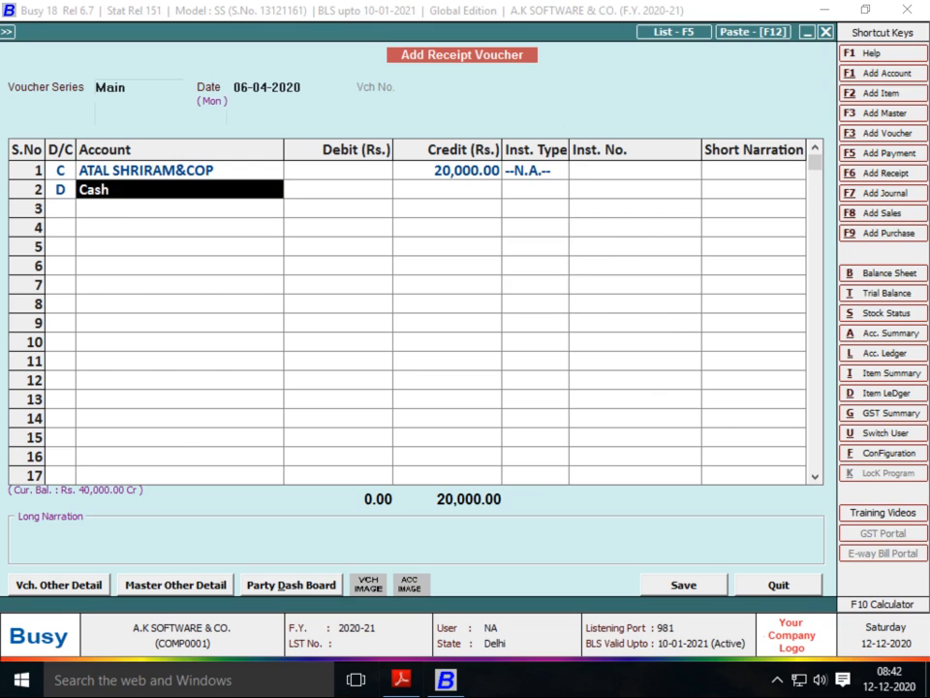
pyautogui.write('cas')
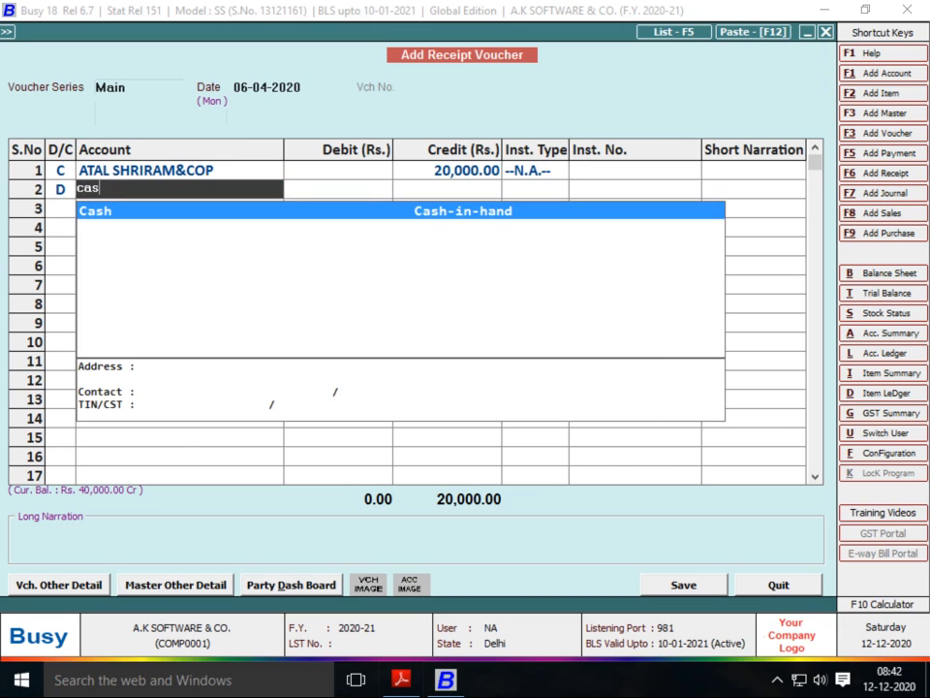
pyautogui.press('Return')
pyautogui.press('Return')
pyautogui.press('Return')
pyautogui.press('Return')
pyautogui.press('Return')
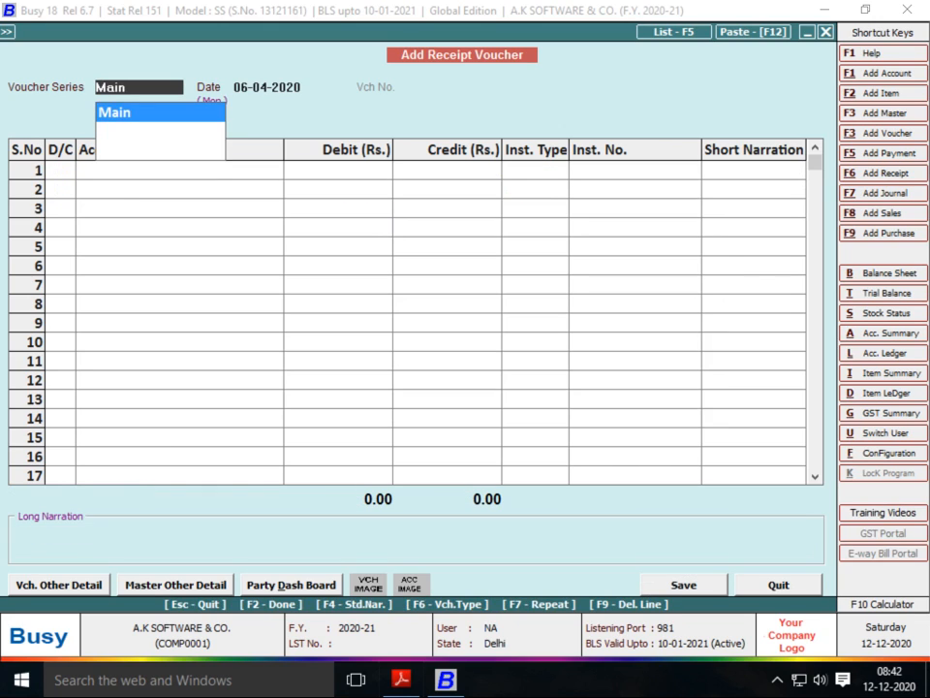
# - Look up the next entry in the cash book PDF and change the voucher type in Busy to Payment
pyautogui.hotkey('alt', 'Tab')
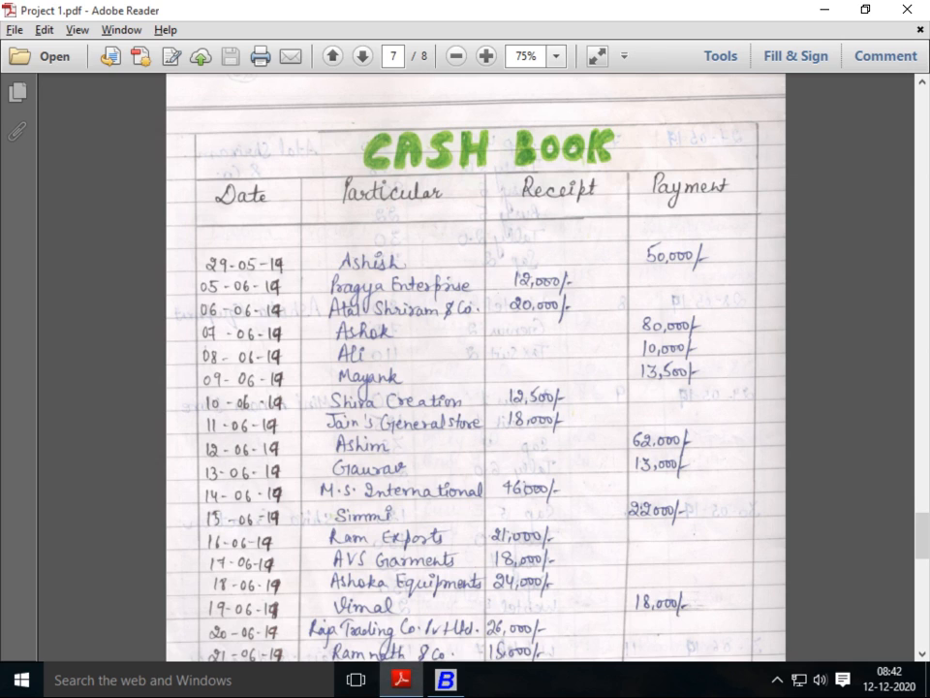
pyautogui.scroll(-1, 474, 368)
pyautogui.scroll(-1, 475, 369)
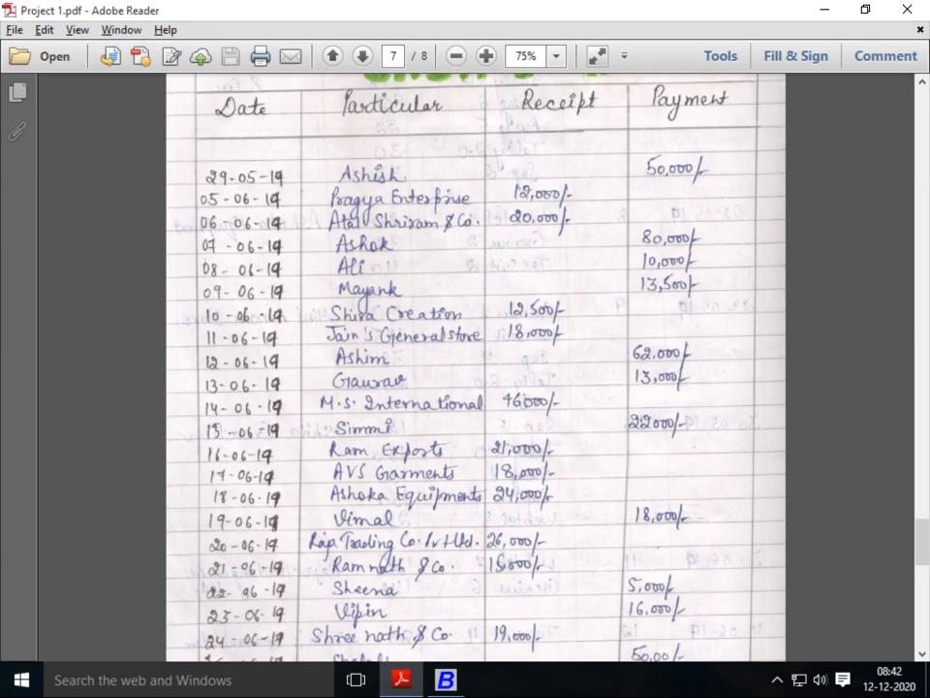
pyautogui.hotkey('alt', 'Tab')
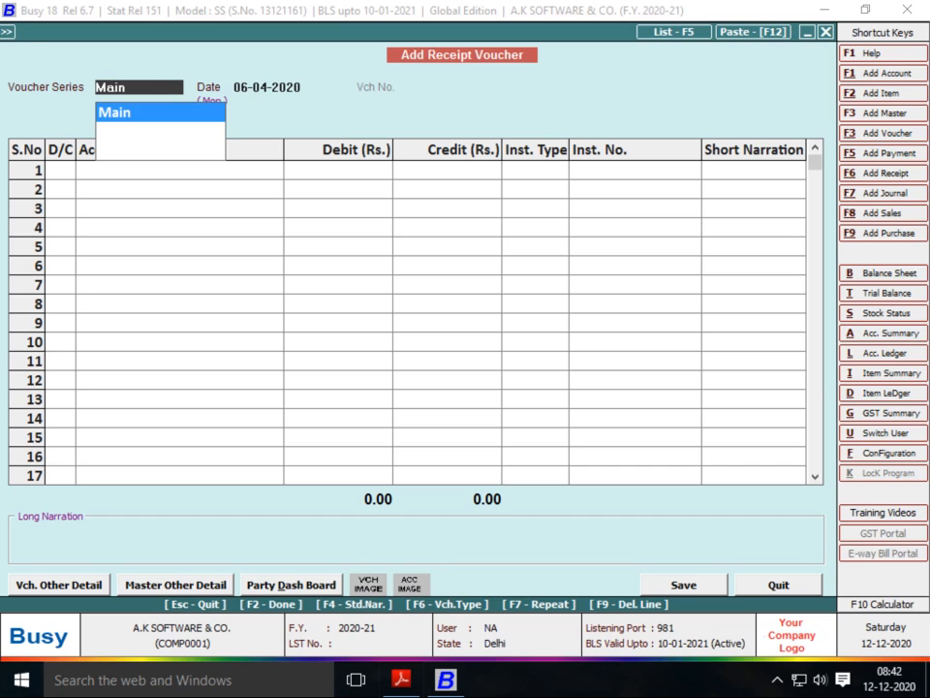
pyautogui.press('Escape')
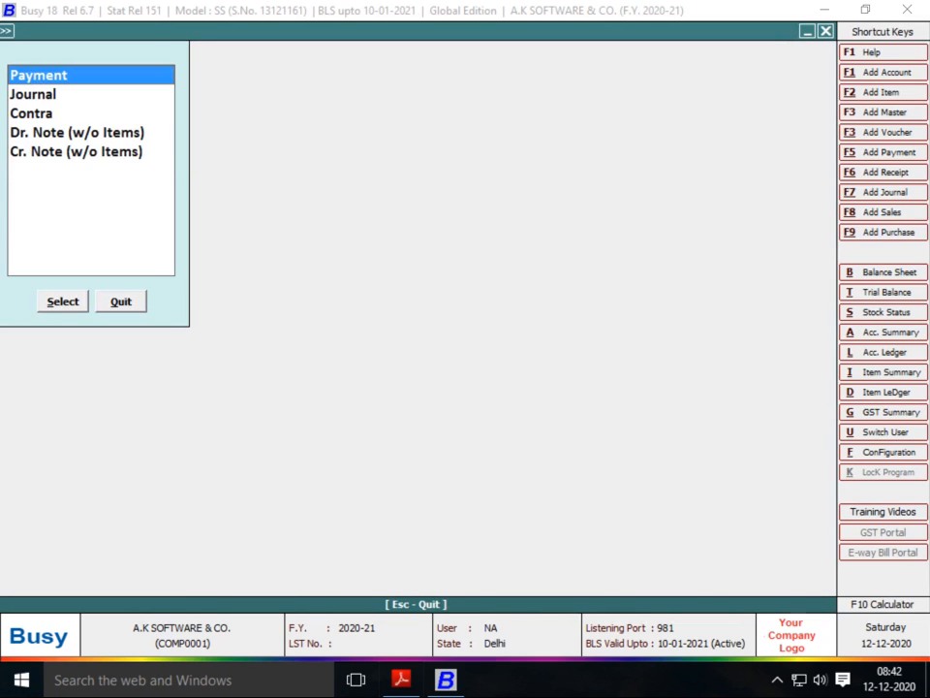
pyautogui.press('Return')
# - Keep the Main series and date the payment voucher 07-04-2020
pyautogui.press('Return')
pyautogui.write('7')
pyautogui.press('Return')
pyautogui.press('Return')
# - Debit the creditor from the 07-06-19 cash book entry with 80,000, adding no bill-by-bill references
pyautogui.write('as')
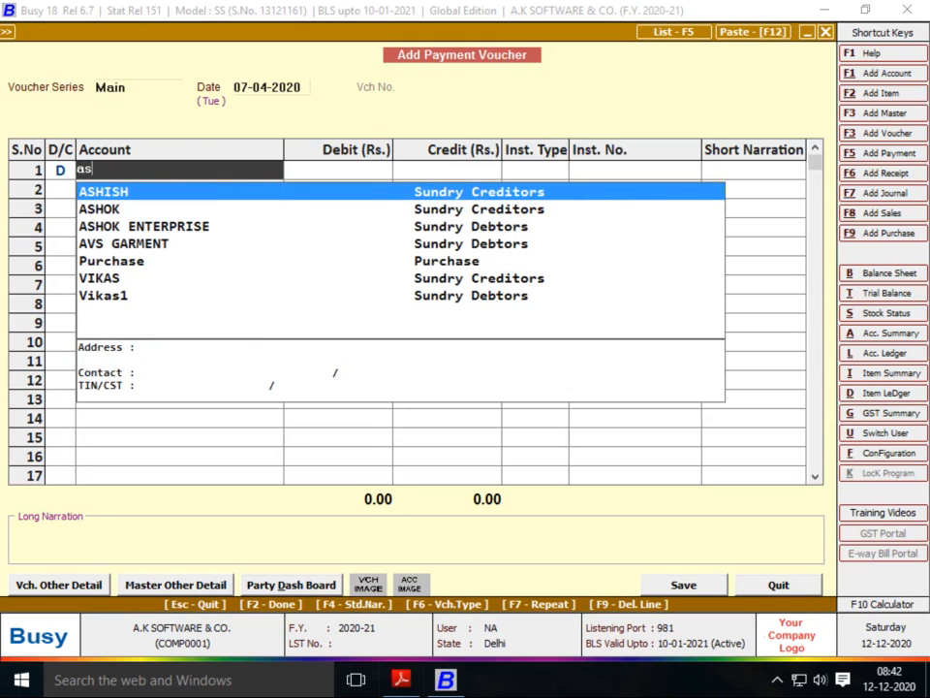
pyautogui.write('hok')
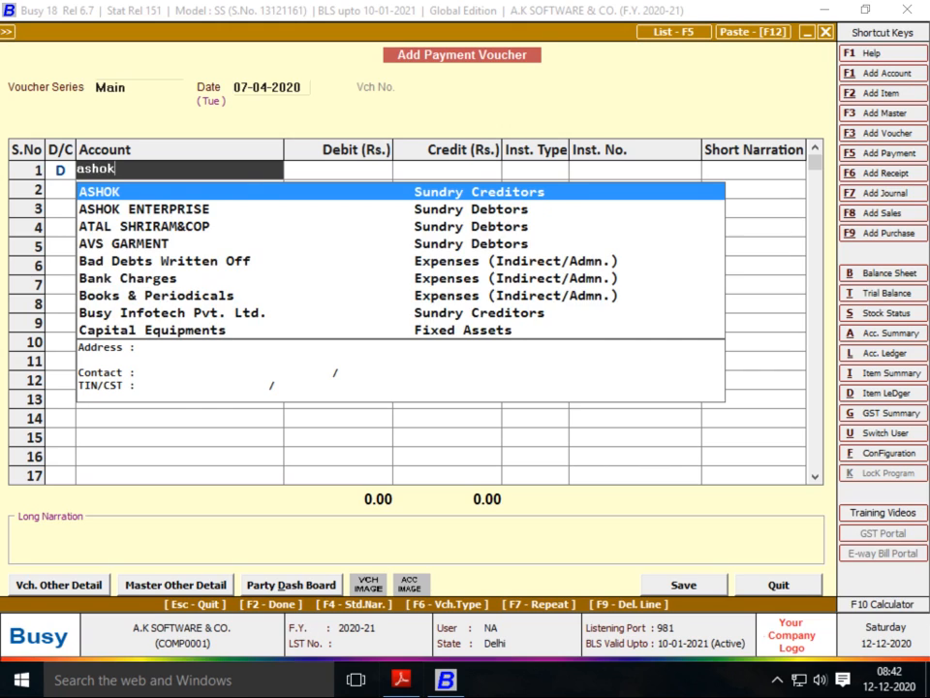
pyautogui.press('Return')
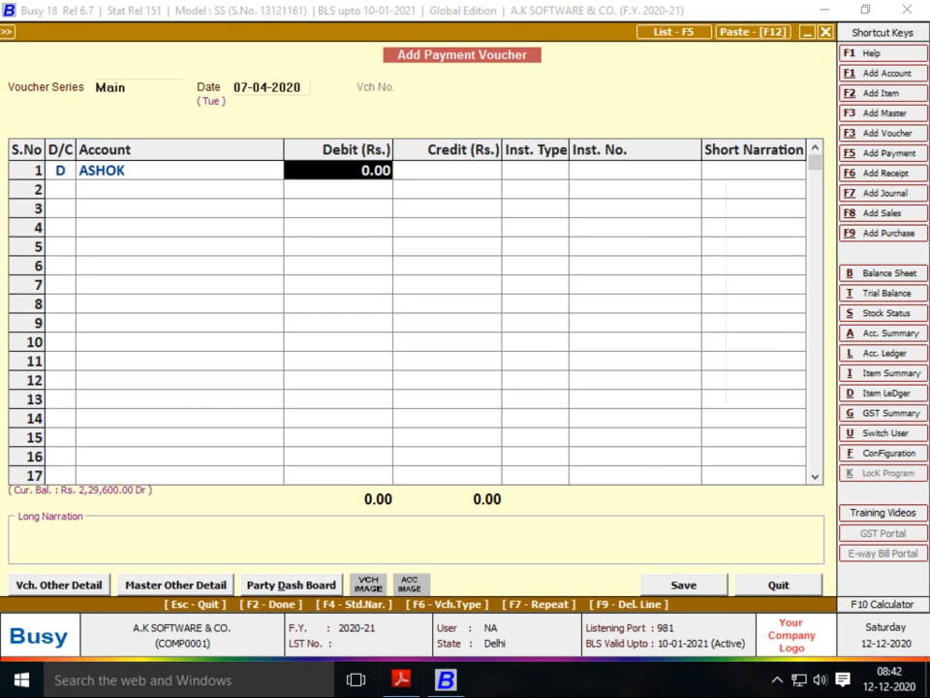
pyautogui.write('80000')
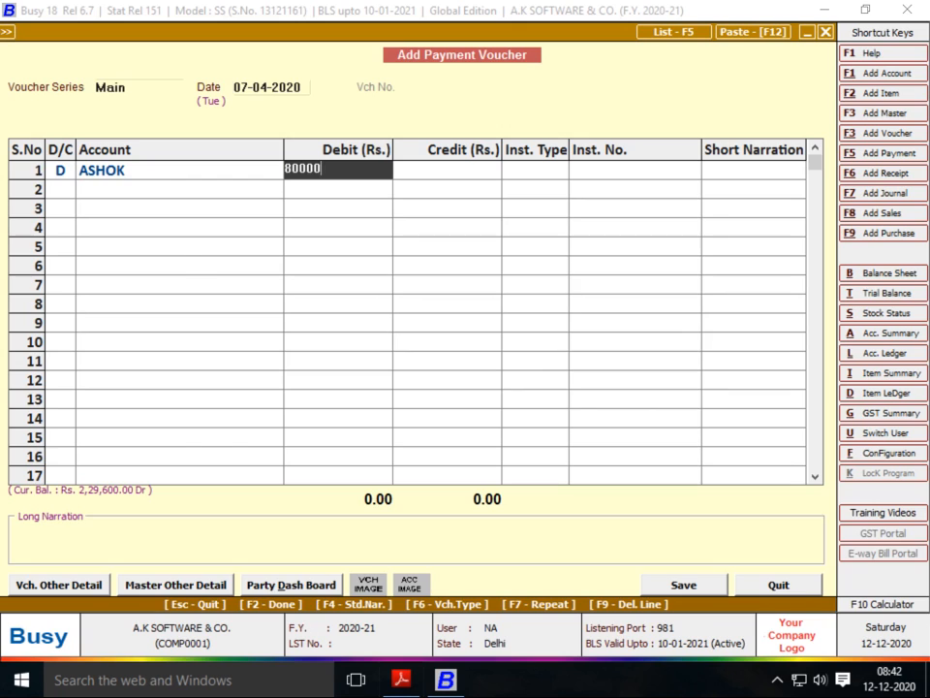
pyautogui.press('Return')
pyautogui.press('Escape')
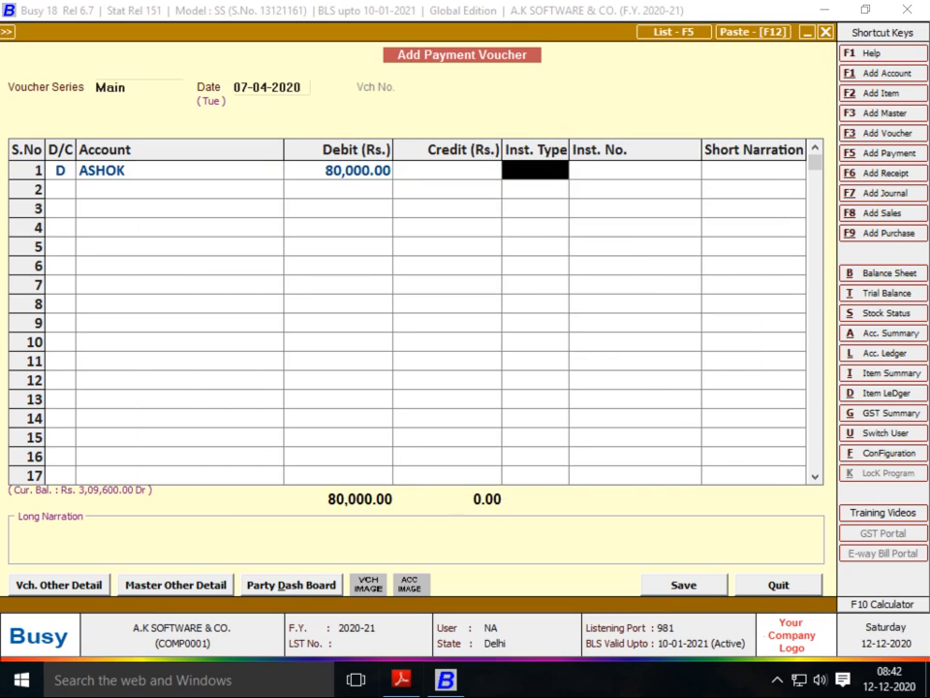
# - Credit the Cash account with 80,000 and save the payment voucher, accepting the negative cash balance
pyautogui.press('Return')
pyautogui.press('Return')
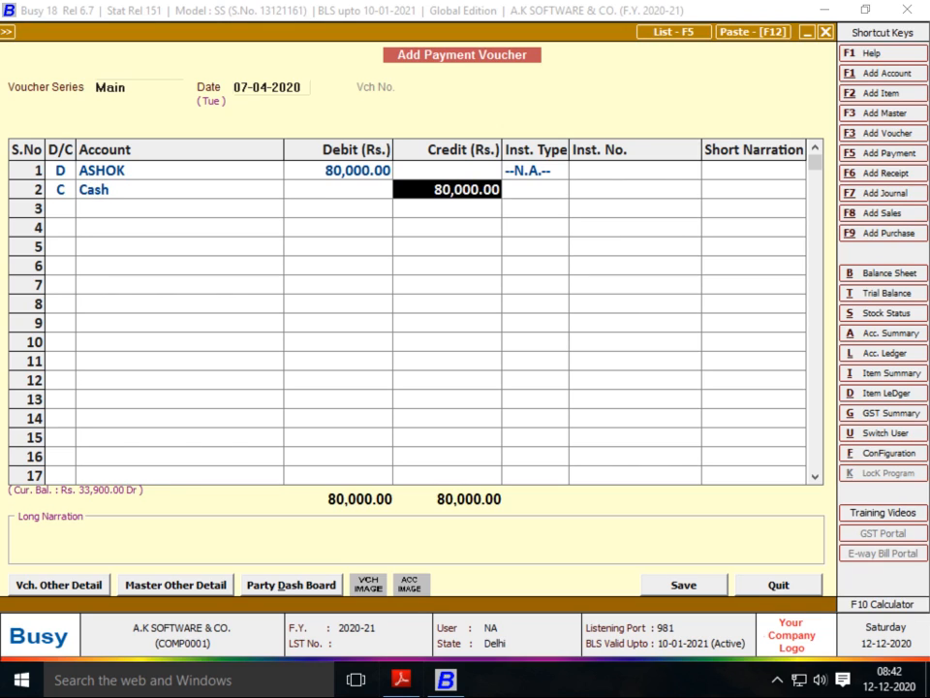
pyautogui.press('Return')
pyautogui.press('Return')
pyautogui.press('Return')
pyautogui.press('Return')
pyautogui.press('Return')
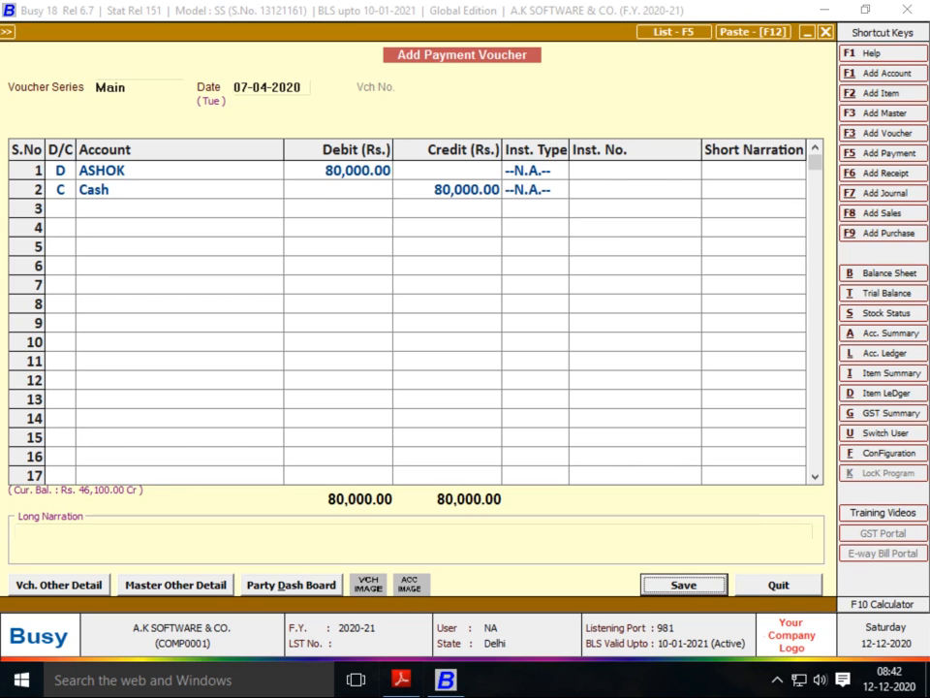
pyautogui.press('Left')
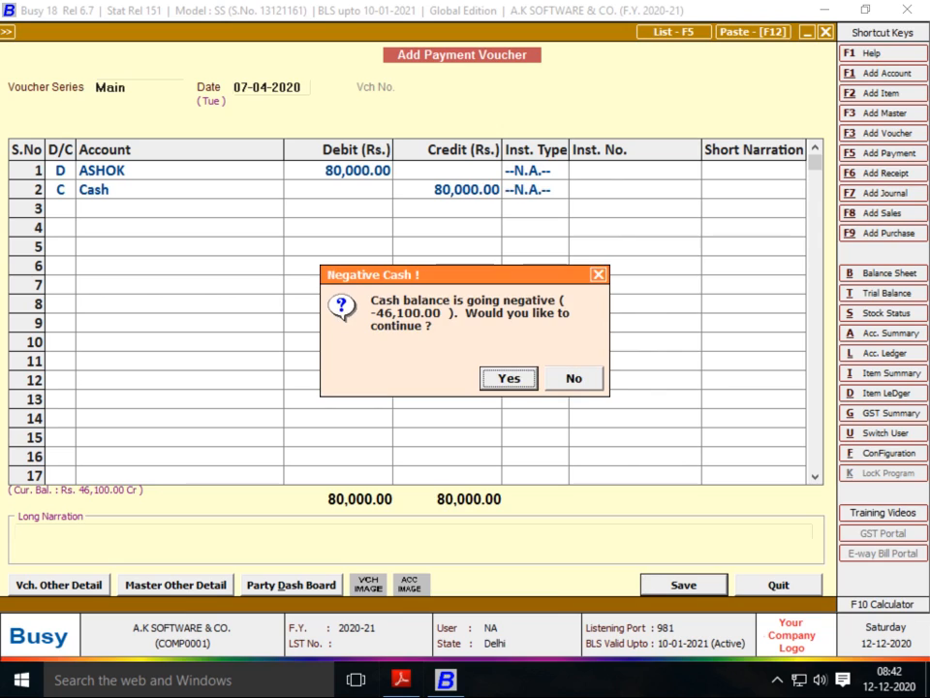
pyautogui.press('Return')
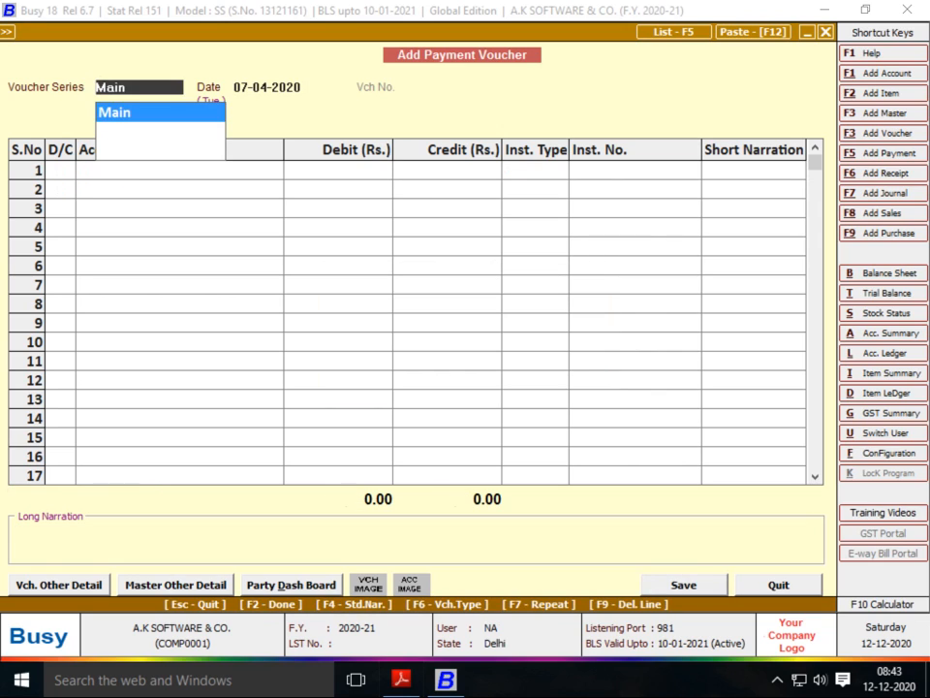
# - Check the 08-06-19 payment in the cash book PDF and begin its voucher in Busy, keeping the Main series and date 07-04-2020
pyautogui.hotkey('alt', 'Tab')
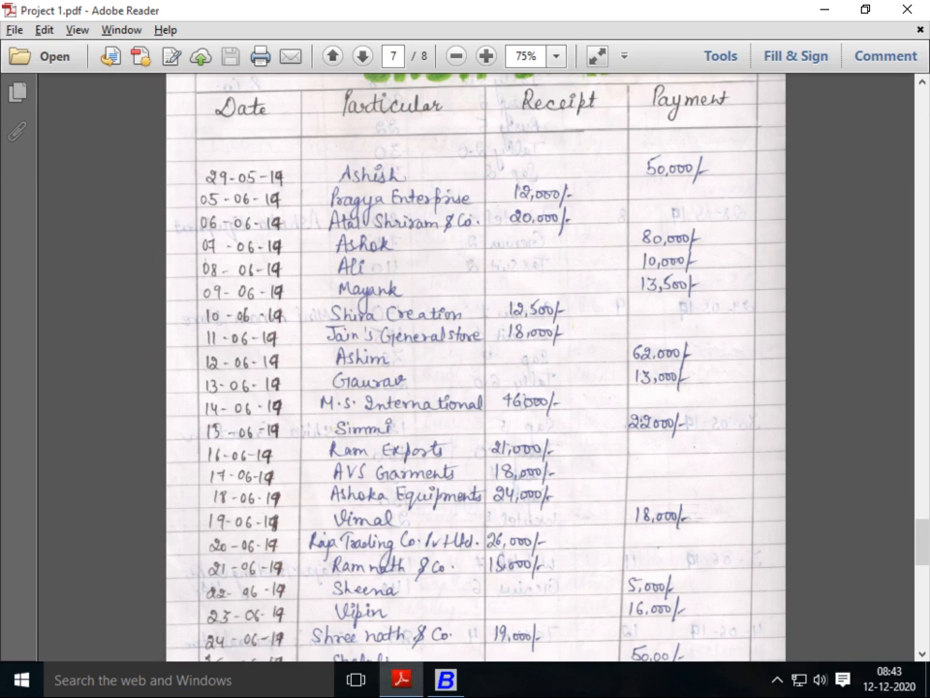
pyautogui.scroll(-1, 475, 368)
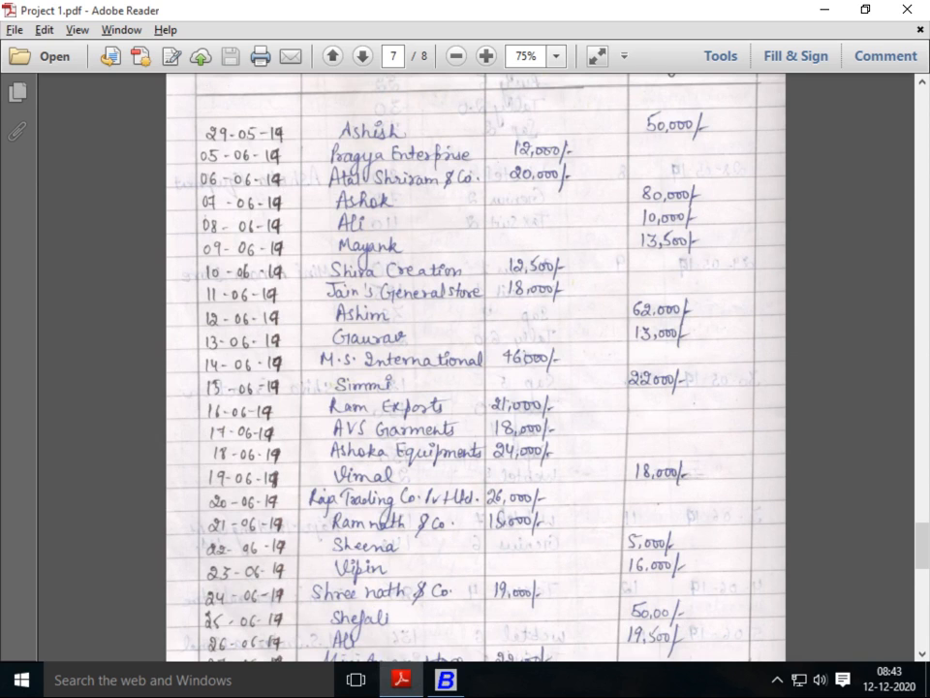
pyautogui.hotkey('alt', 'Tab')
pyautogui.press('Return')
pyautogui.press('Return')
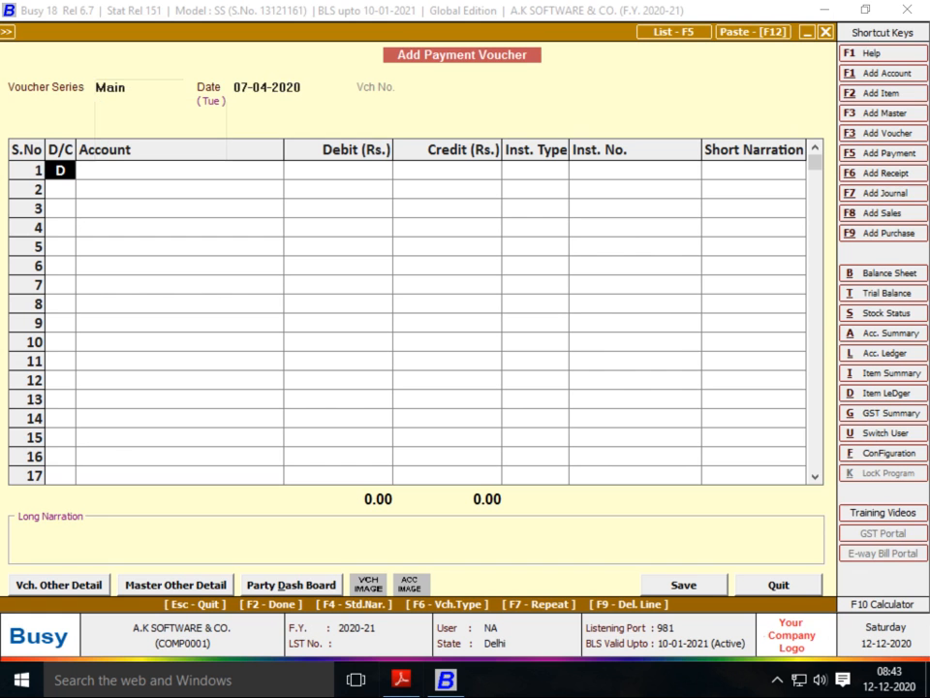
pyautogui.press('Return')
# - Debit the creditor from the 08-06-19 cash book entry with 10,000, adding no bill-by-bill references
pyautogui.write('al')
pyautogui.press('Return')
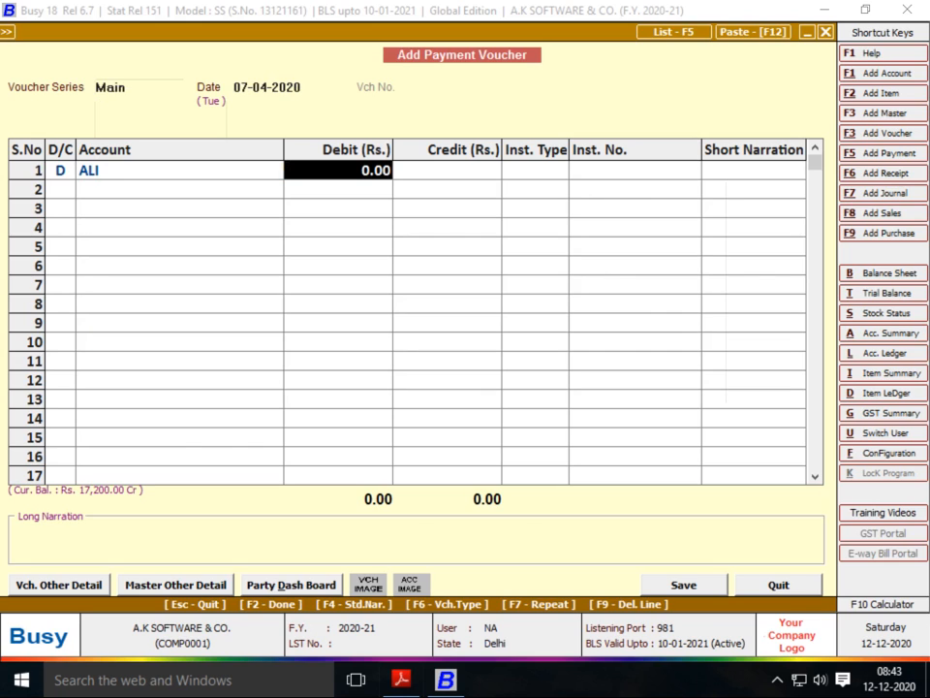
pyautogui.write('10000')
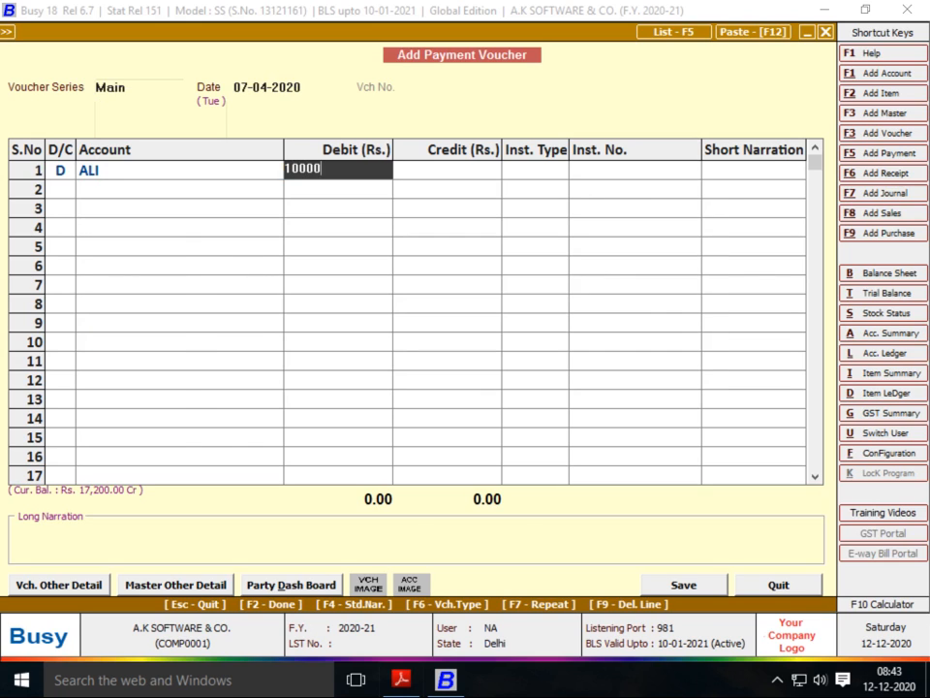
pyautogui.press('Return')
pyautogui.press('Escape')
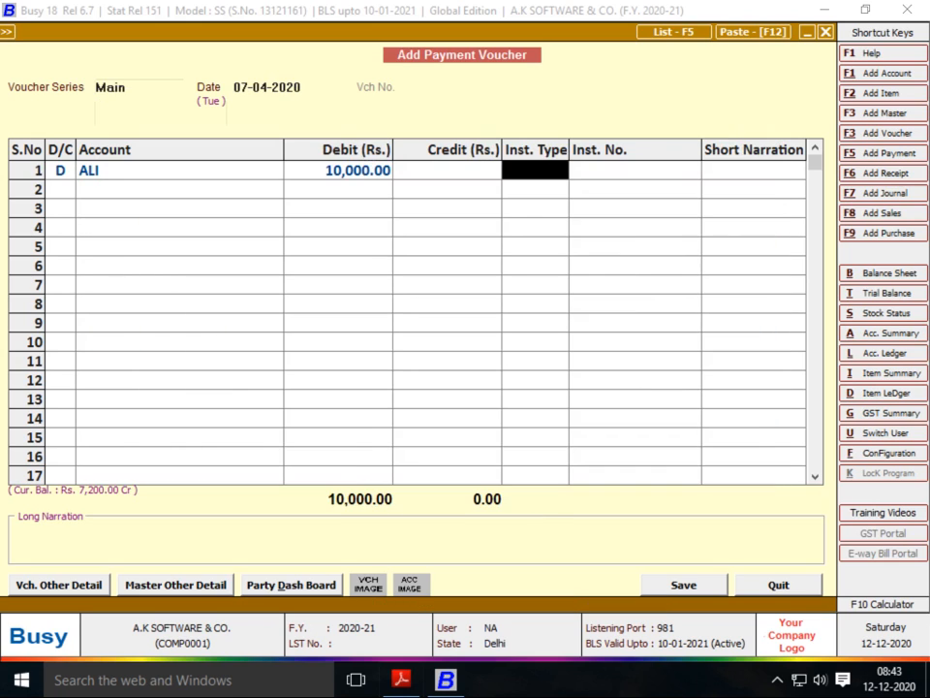
# - Credit the Cash account with 10,000 and save the payment voucher, accepting the negative cash balance
pyautogui.press('Return')
pyautogui.press('Return')
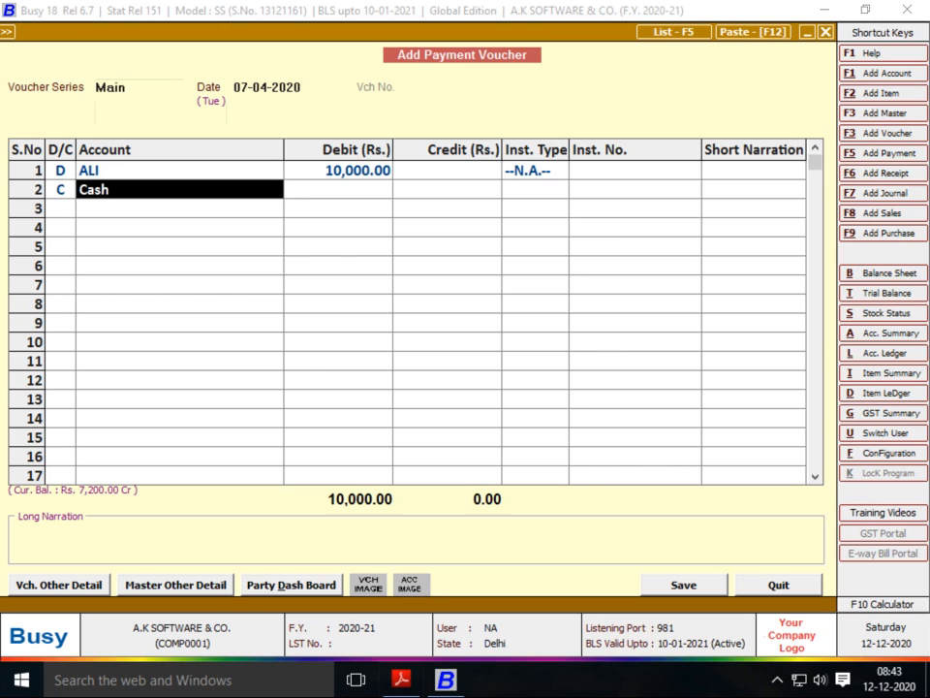
pyautogui.press('Return')
pyautogui.press('Return')
pyautogui.press('Return')
pyautogui.press('Return')
pyautogui.press('Return')
pyautogui.press('Return')
pyautogui.press('Return')
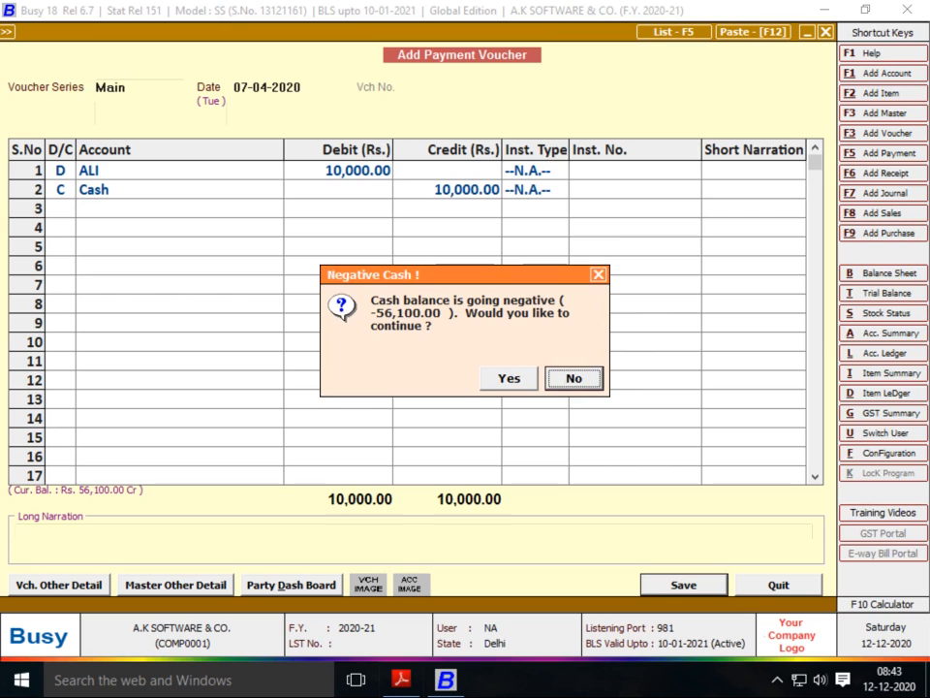
pyautogui.press('Left')
pyautogui.press('Return')
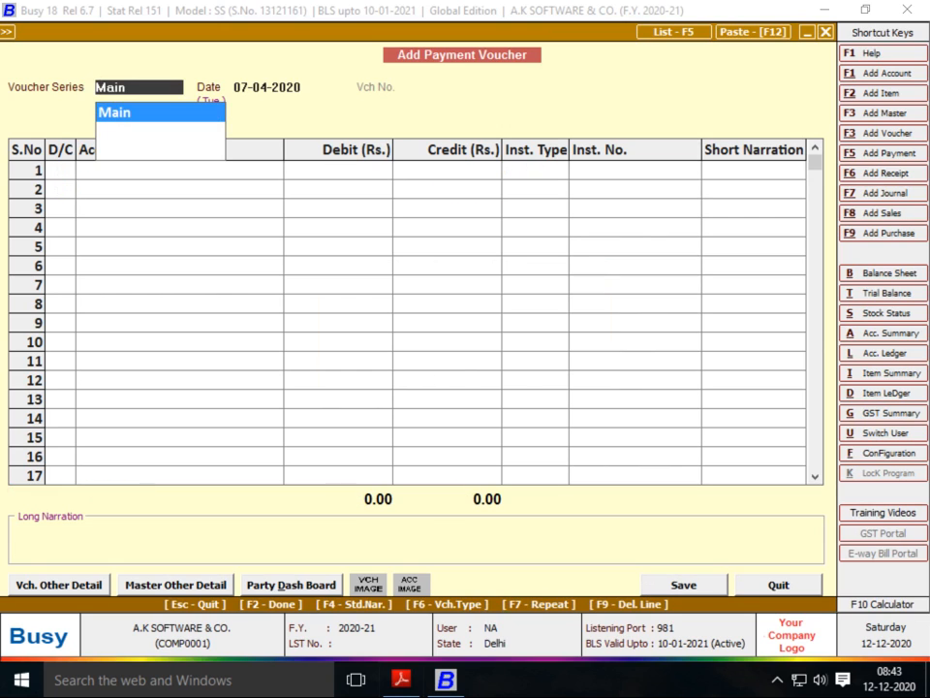
# - Check the next payment entry in the cash book PDF and date the new payment voucher in Busy 09-04-2020
pyautogui.hotkey('alt', 'Tab')
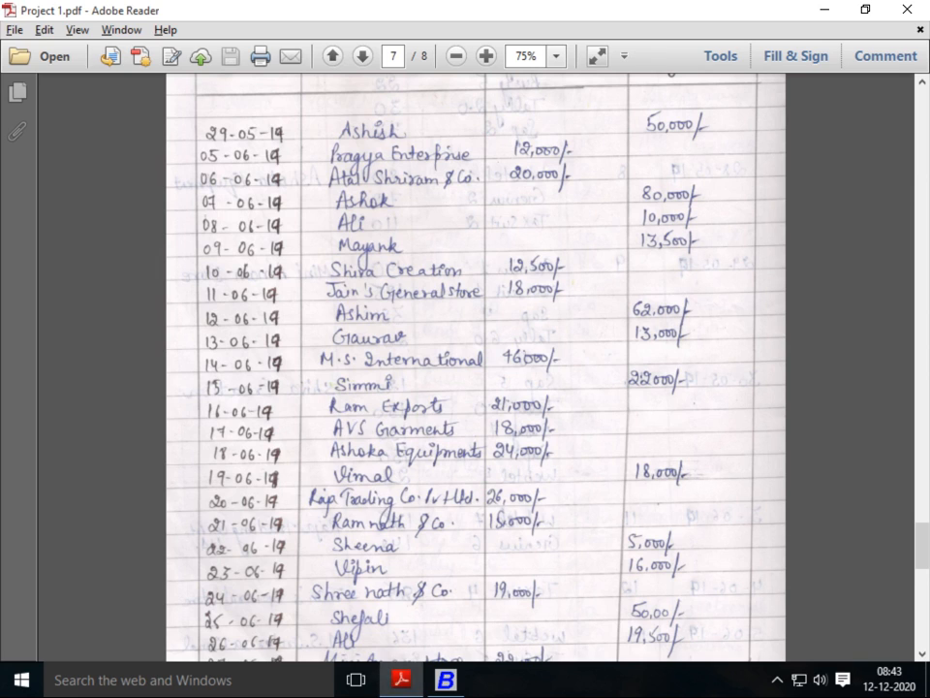
pyautogui.scroll(-2, 474, 369)
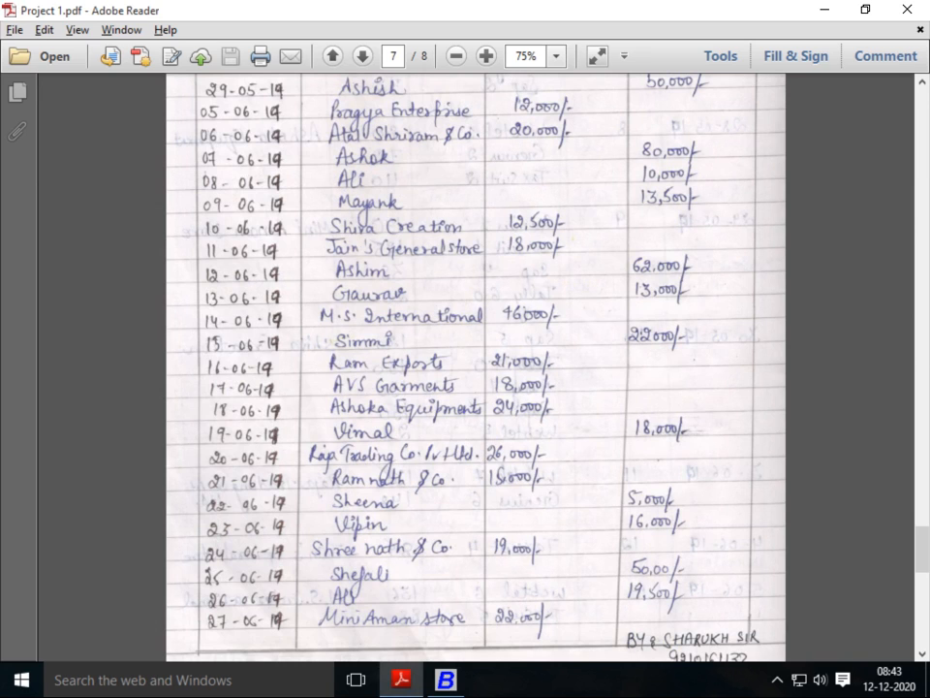
pyautogui.hotkey('alt', 'Tab')
pyautogui.press('Return')
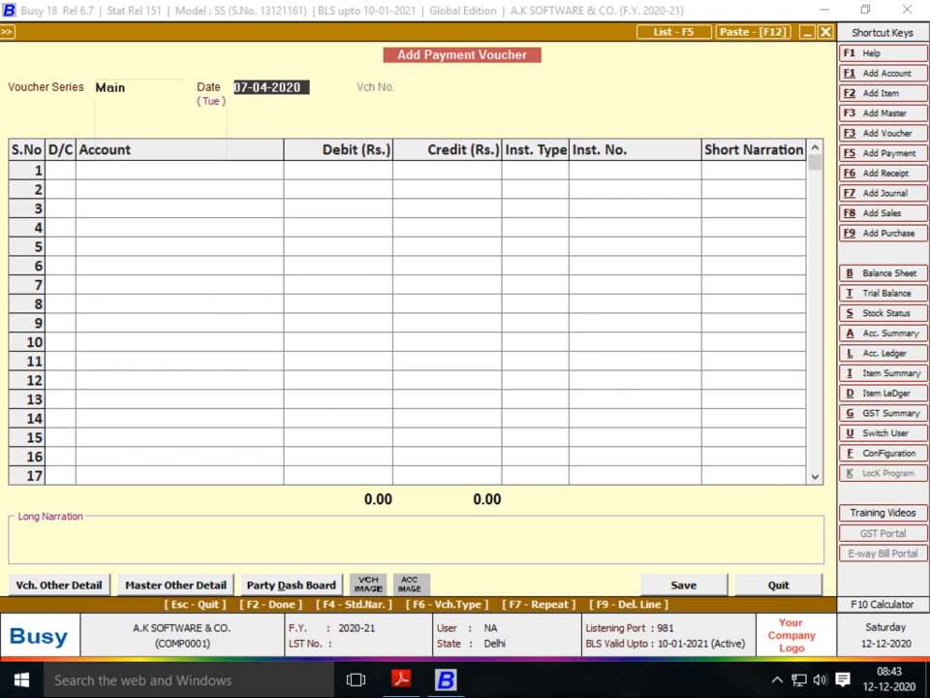
pyautogui.hotkey('alt', 'Tab')
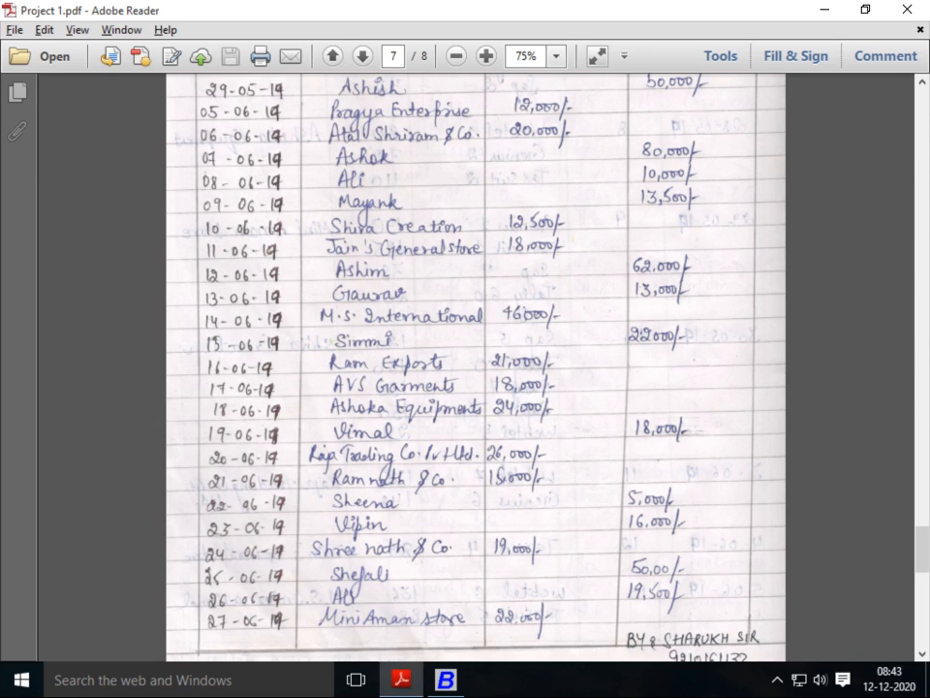
pyautogui.hotkey('alt', 'Tab')
pyautogui.write('9')
pyautogui.press('Return')
pyautogui.press('Return')
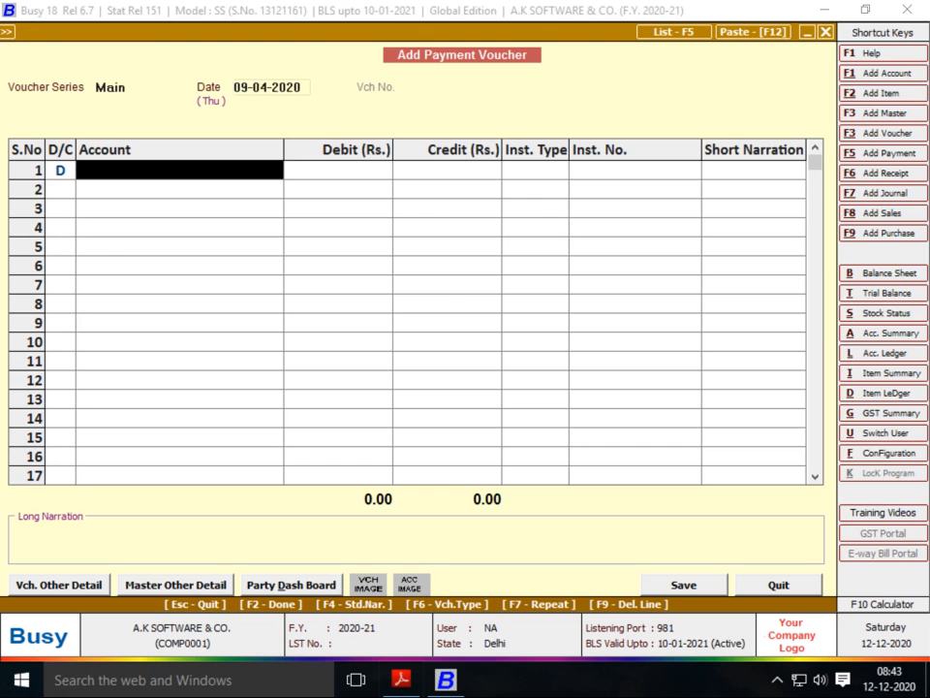
# - Debit the creditor from the 09-06-19 cash book entry with 13,500, adding no bill-by-bill references
pyautogui.write('mayank')
pyautogui.press('Return')
pyautogui.write('13500')
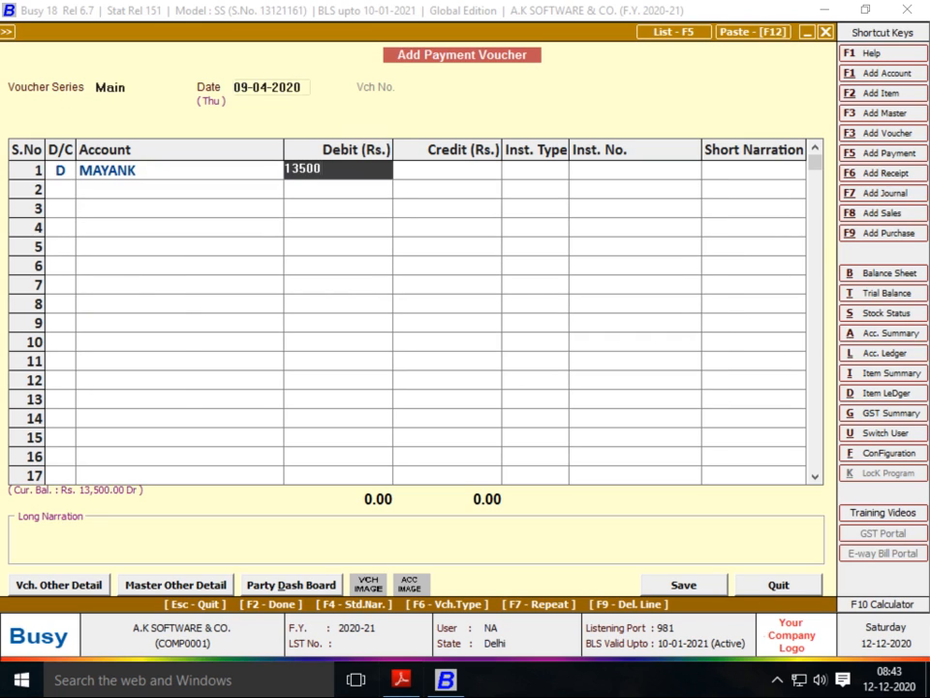
pyautogui.press('Return')
pyautogui.press('Escape')
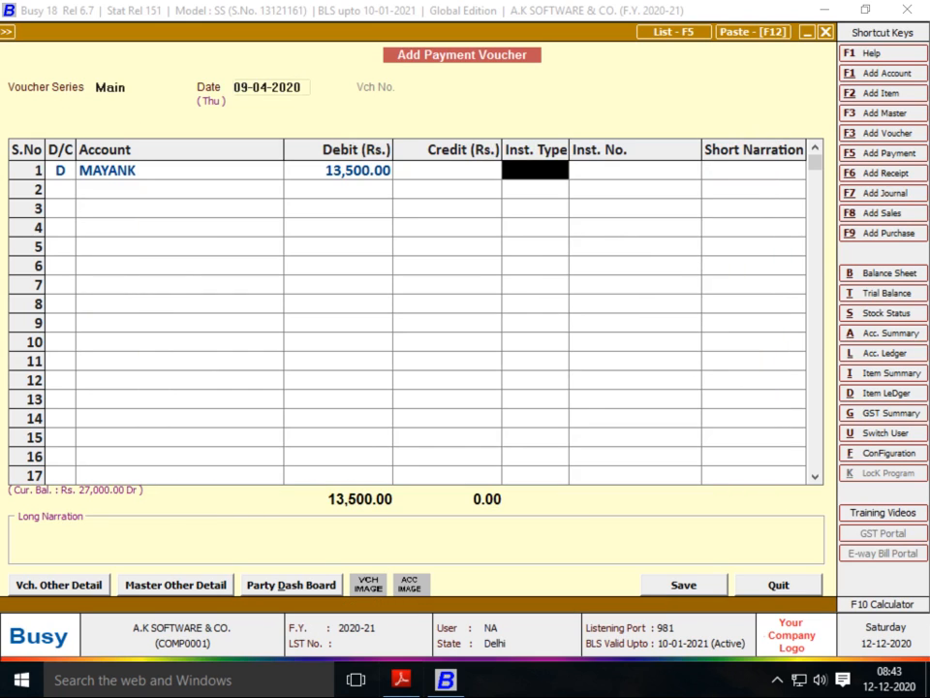
pyautogui.press('Return')
pyautogui.press('Return')
pyautogui.press('Return')
# - Credit the Cash account with 13,500 and save the payment voucher, accepting the negative cash balance
pyautogui.write('cas')
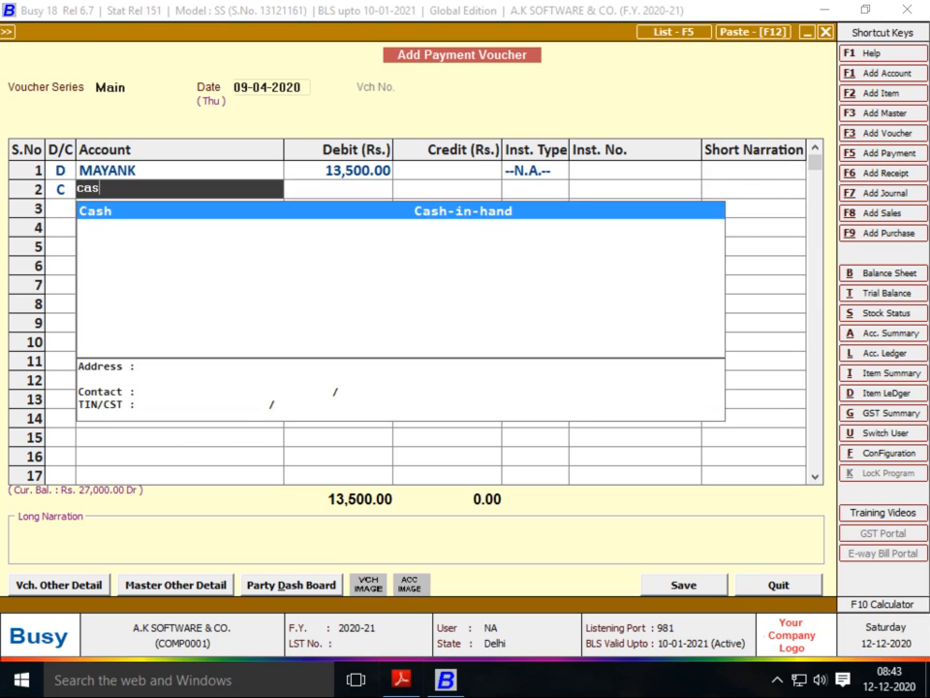
pyautogui.press('Return')
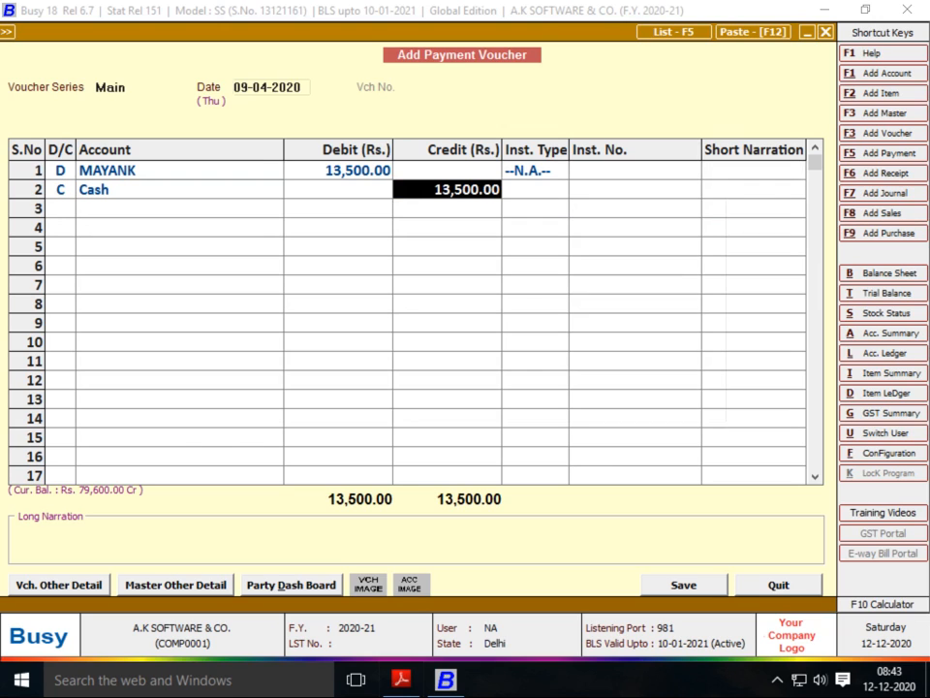
pyautogui.press('Return')
pyautogui.press('Return')
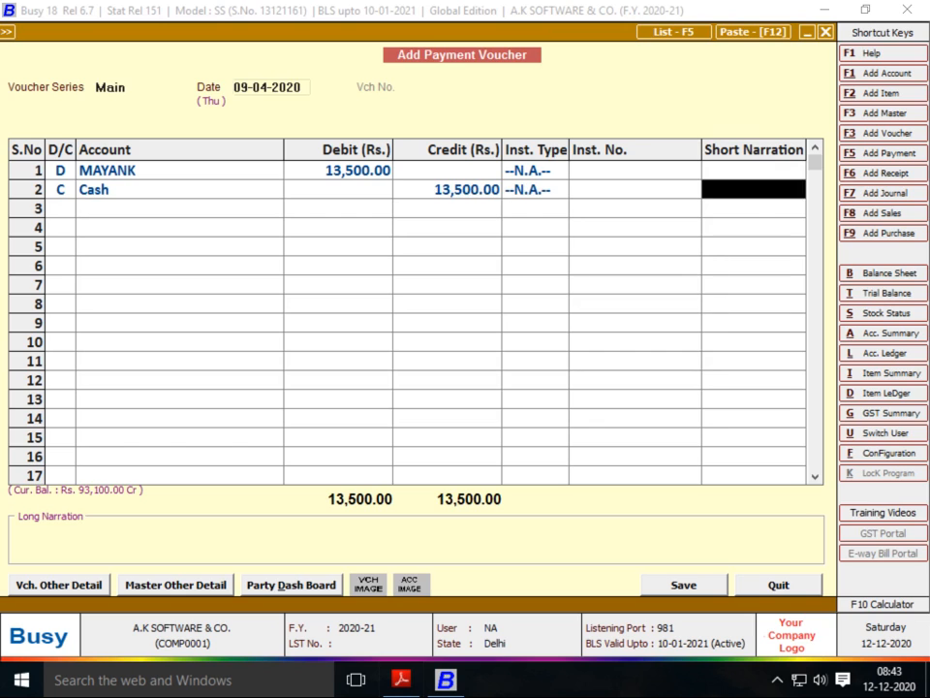
pyautogui.press('Return')
pyautogui.press('Return')
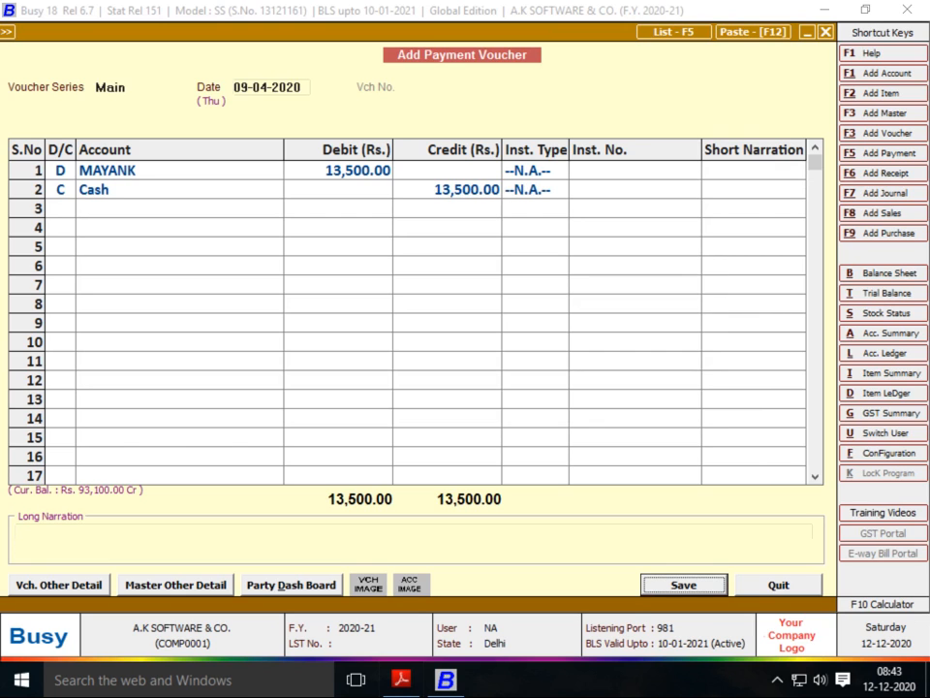
pyautogui.press('Return')
pyautogui.press('y')
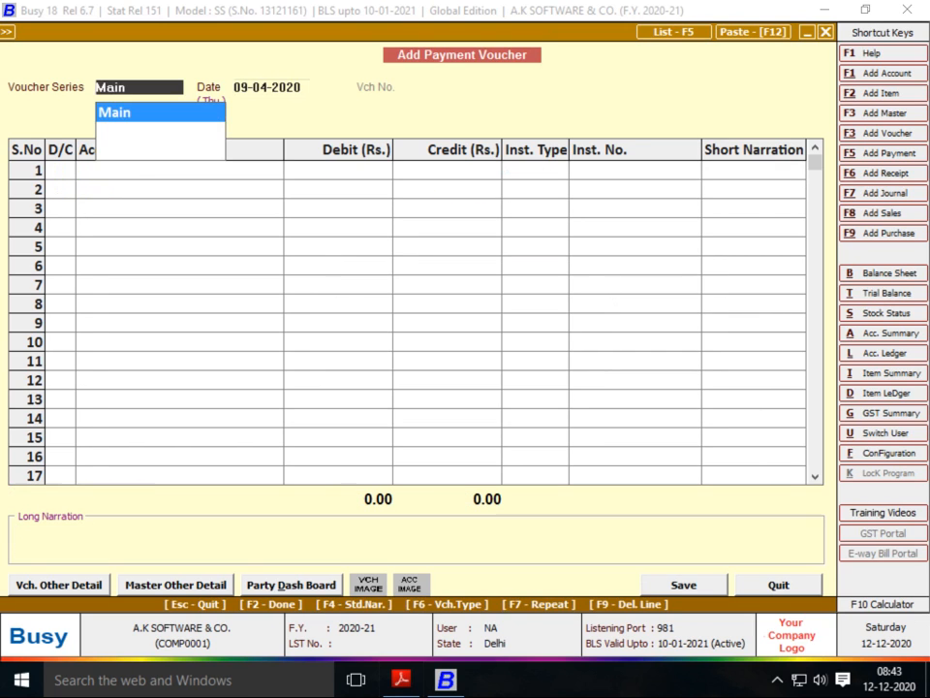
# - Check the next entry in the cash book PDF and change the voucher type in Busy to Receipt
pyautogui.hotkey('alt', 'Tab')
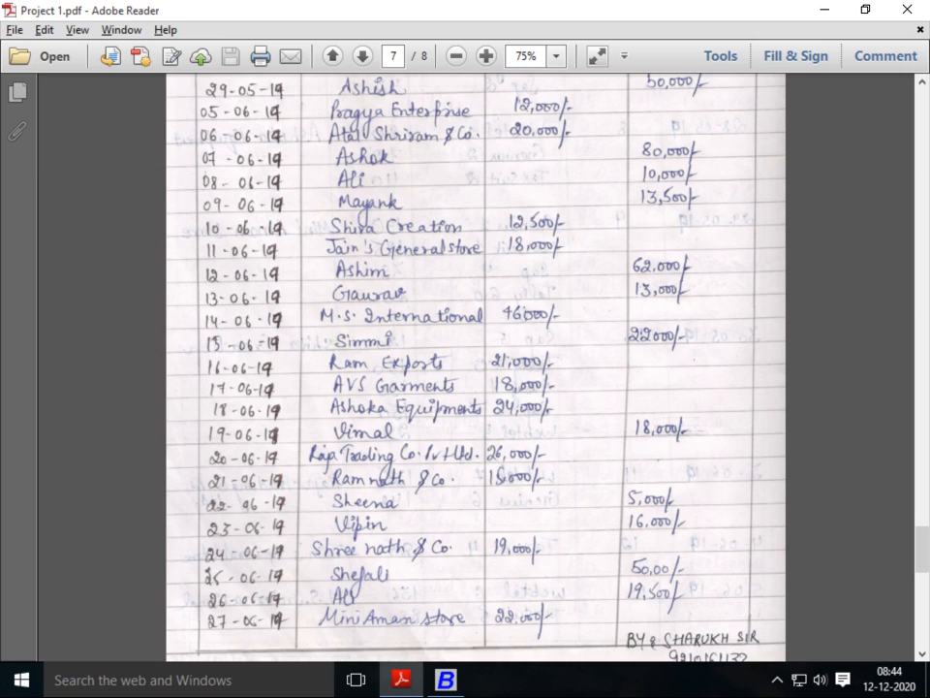
pyautogui.hotkey('alt', 'Tab')
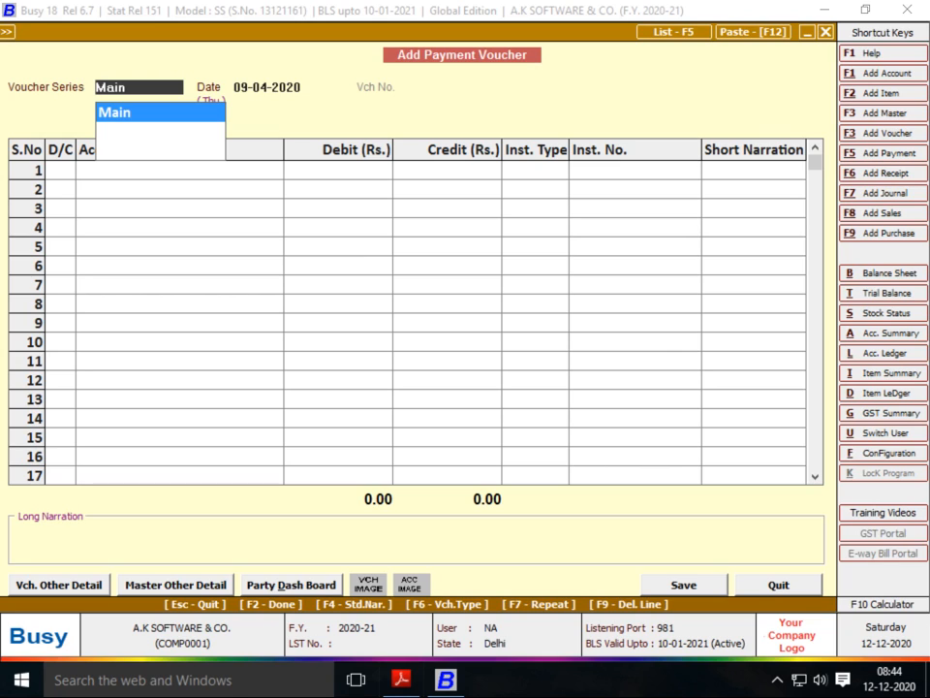
pyautogui.press('F6')
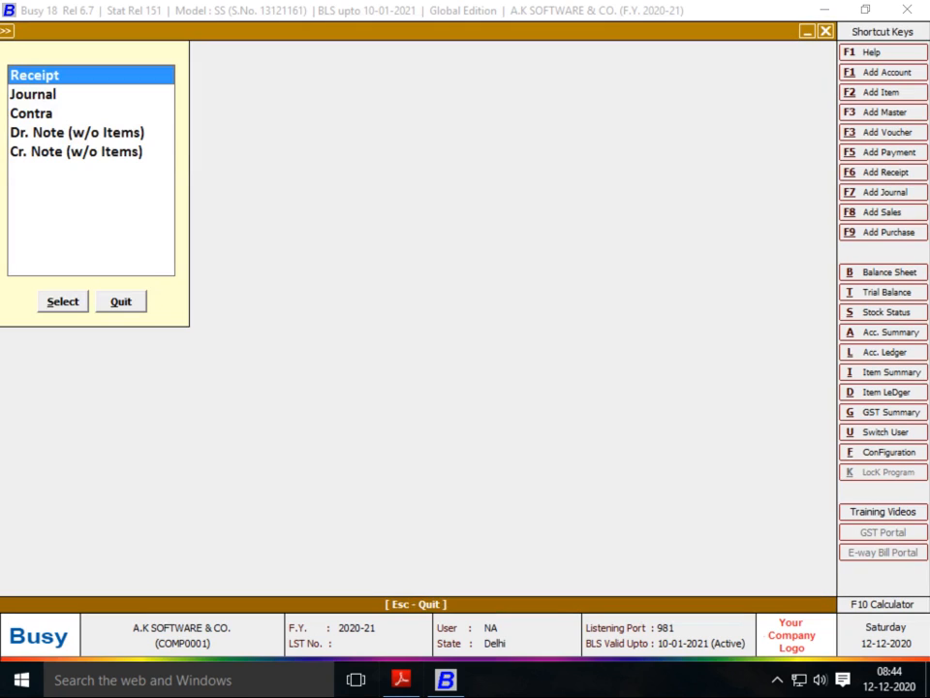
pyautogui.press('Down')
pyautogui.press('Up')
pyautogui.press('Return')
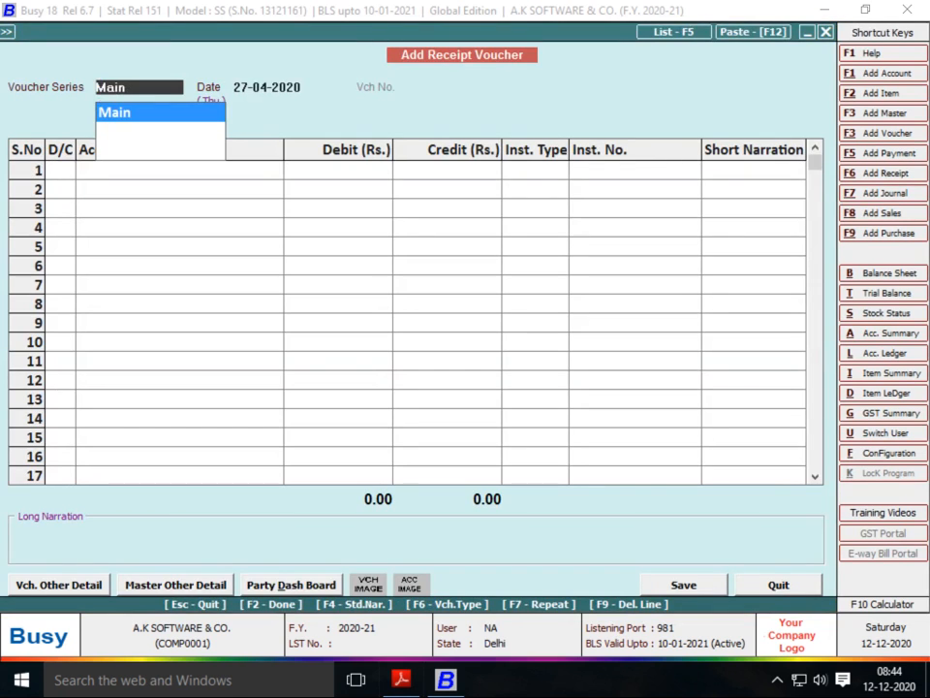
# - Keep the Main series, recheck the entry's date in the cash book PDF and date the Busy receipt voucher 10-04-2020
pyautogui.press('Return')
pyautogui.hotkey('alt', 'Tab')
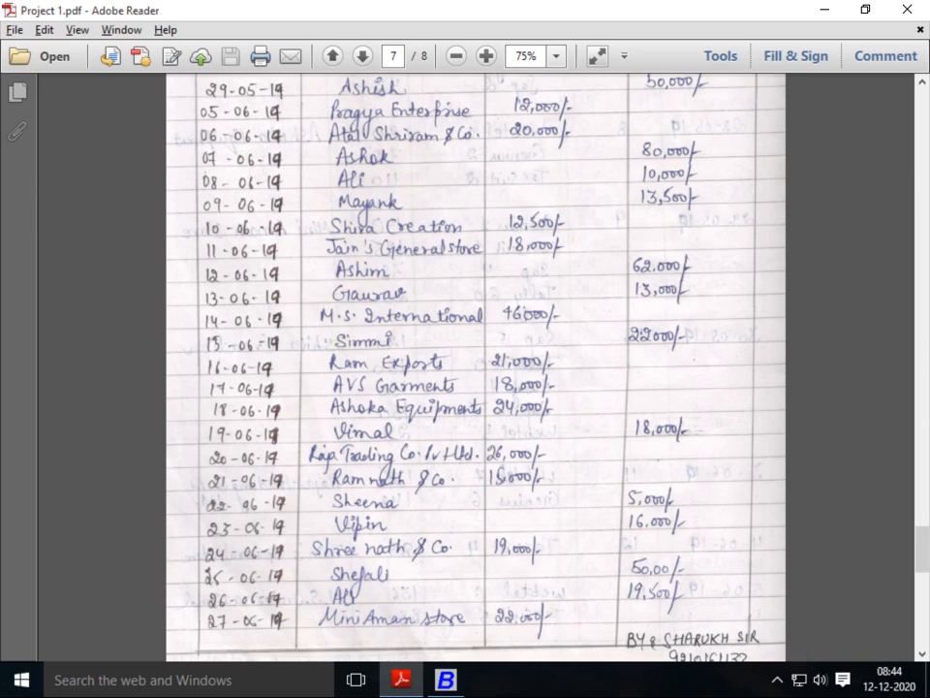
pyautogui.hotkey('alt', 'Tab')
pyautogui.write('10')
pyautogui.press('Return')
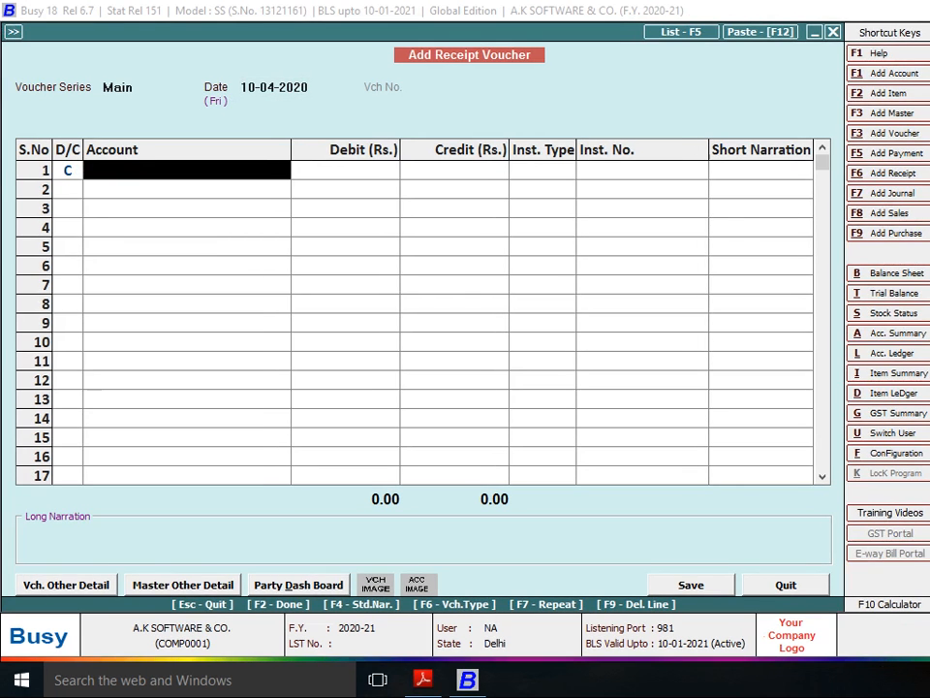
# - Credit SHIVA CREATION with 12,500, the amount given in the cash book PDF, adding no bill-by-bill references
pyautogui.write('shiva')
pyautogui.press('Return')
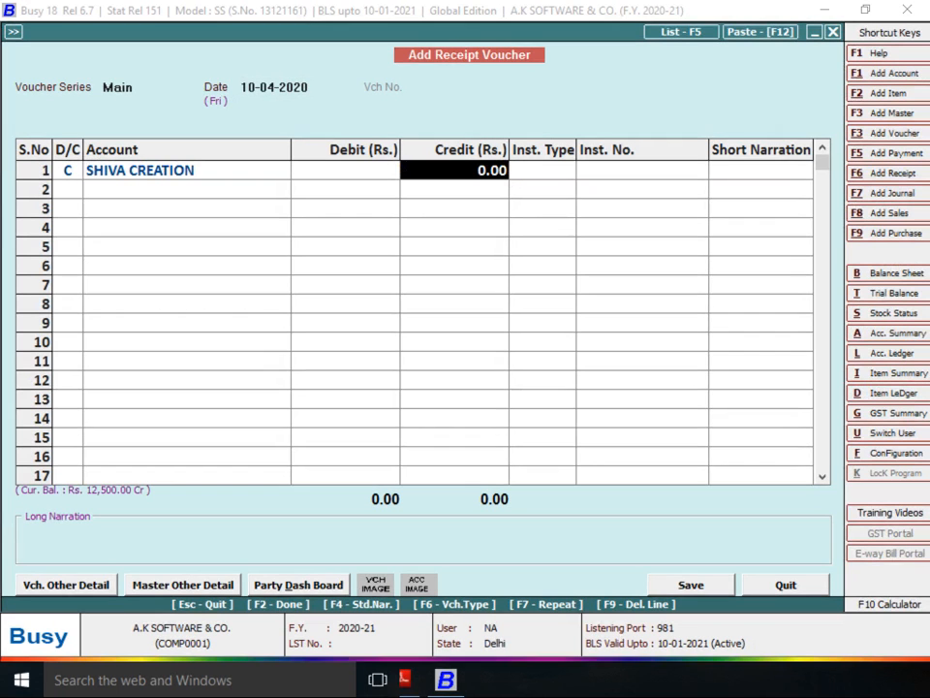
pyautogui.hotkey('alt', 'Tab')
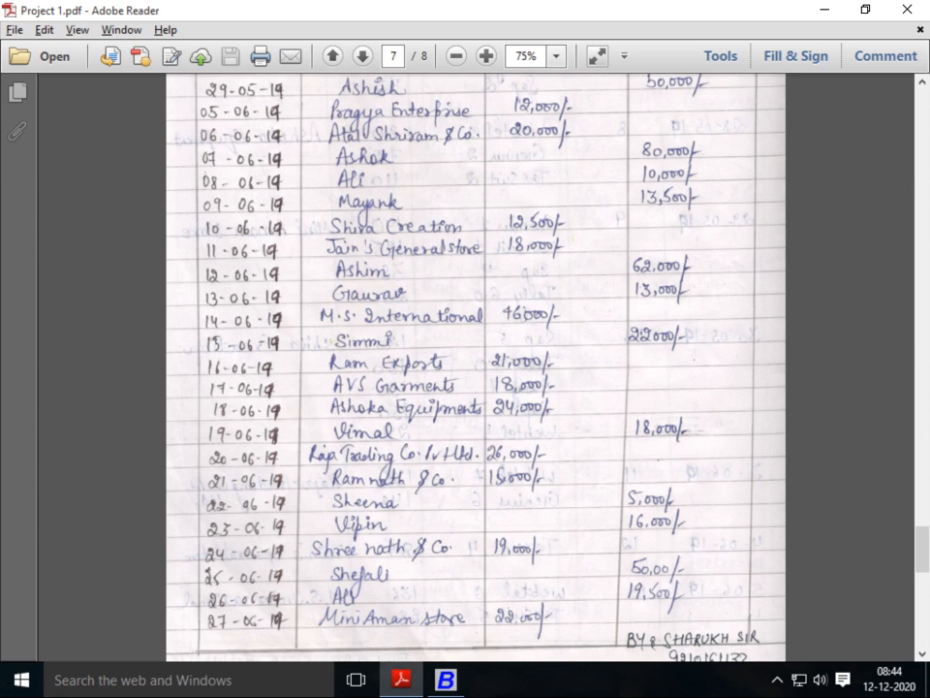
pyautogui.hotkey('alt', 'Tab')
pyautogui.write('12500')
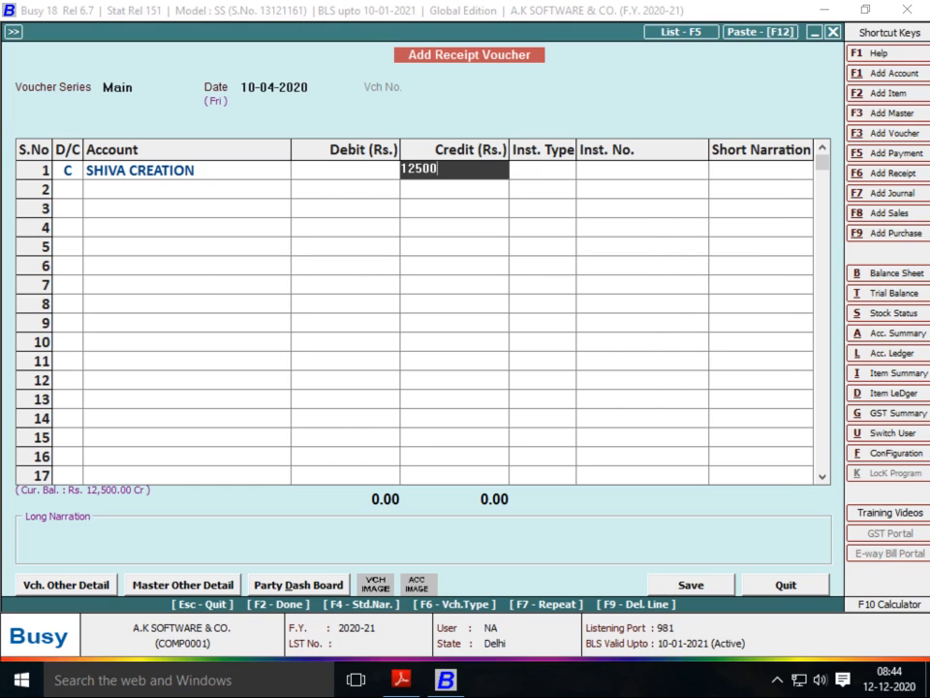
pyautogui.press('Return')
pyautogui.press('Return')
pyautogui.press('Return')
pyautogui.press('F2')
pyautogui.press('Return')
pyautogui.press('Return')
# - Debit the Cash account with 12,500 and save the receipt voucher without a narration
pyautogui.write('cas')
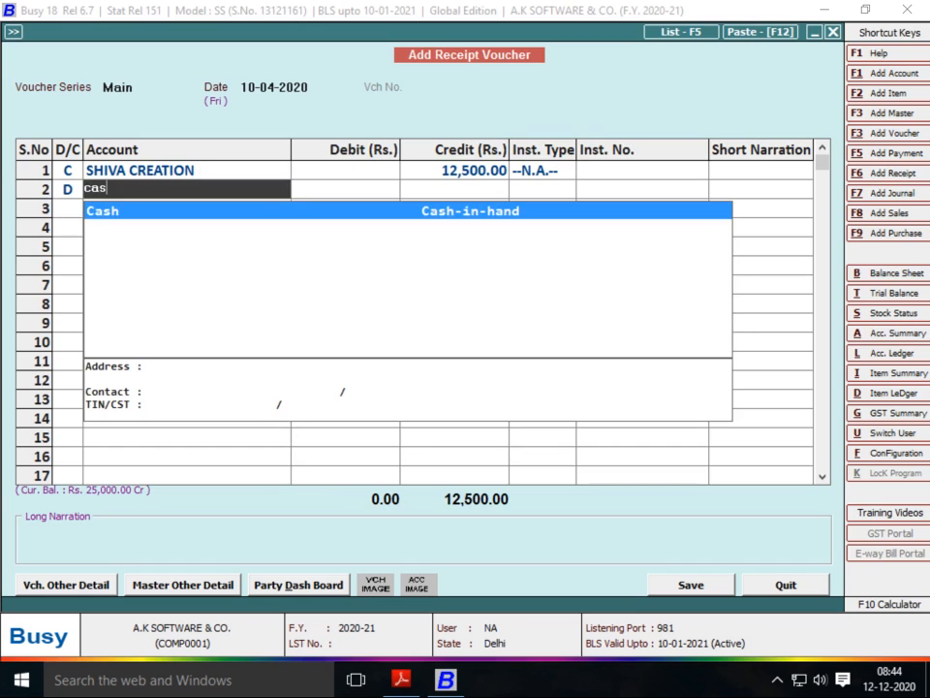
pyautogui.press('Return')
pyautogui.press('Return')
pyautogui.press('Return')
pyautogui.press('Return')
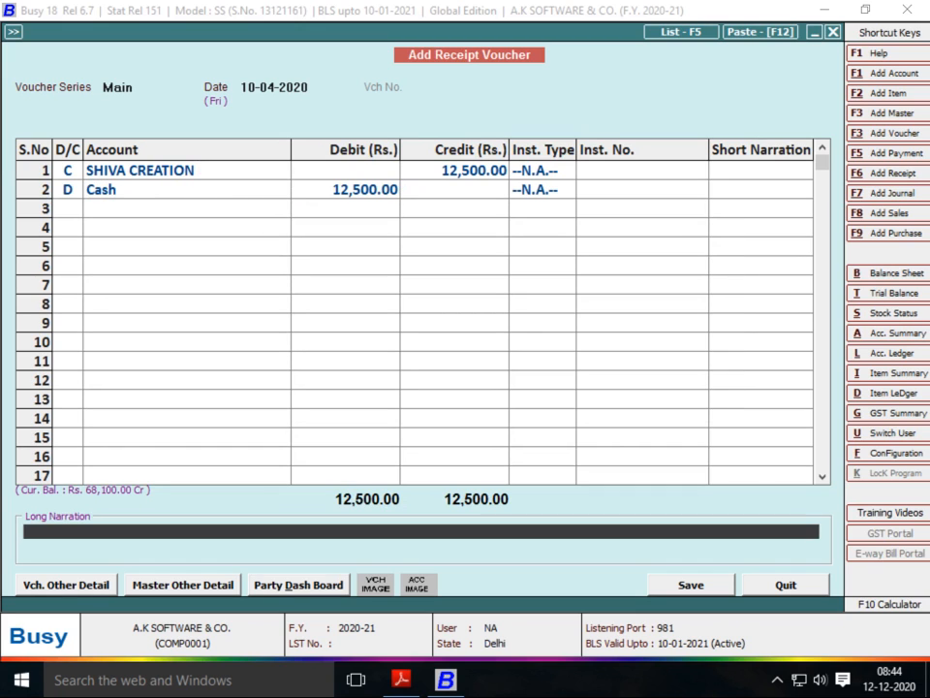
pyautogui.press('Return')
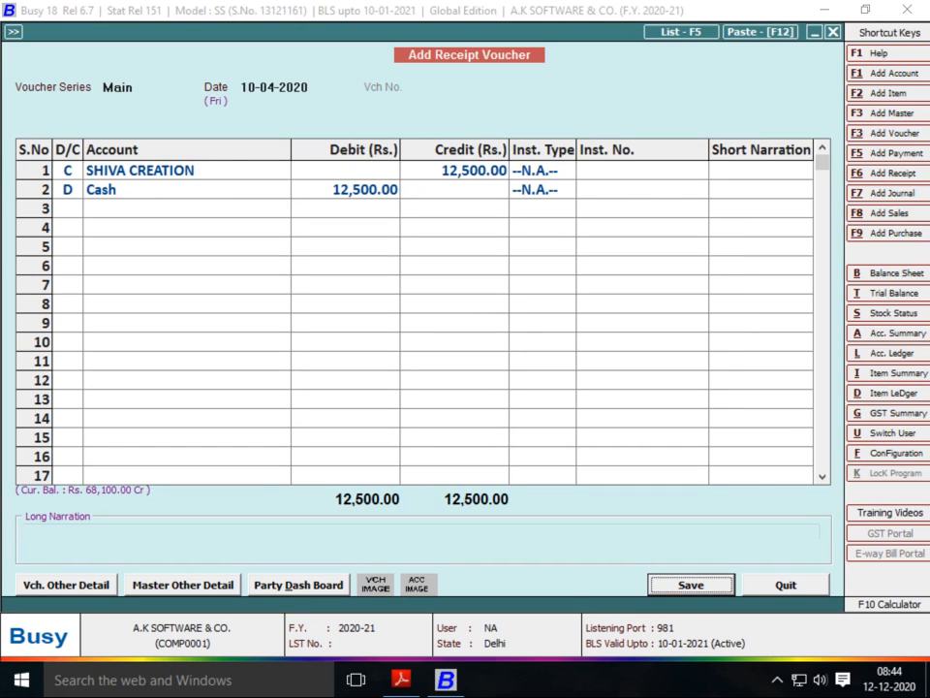
pyautogui.press('Return')
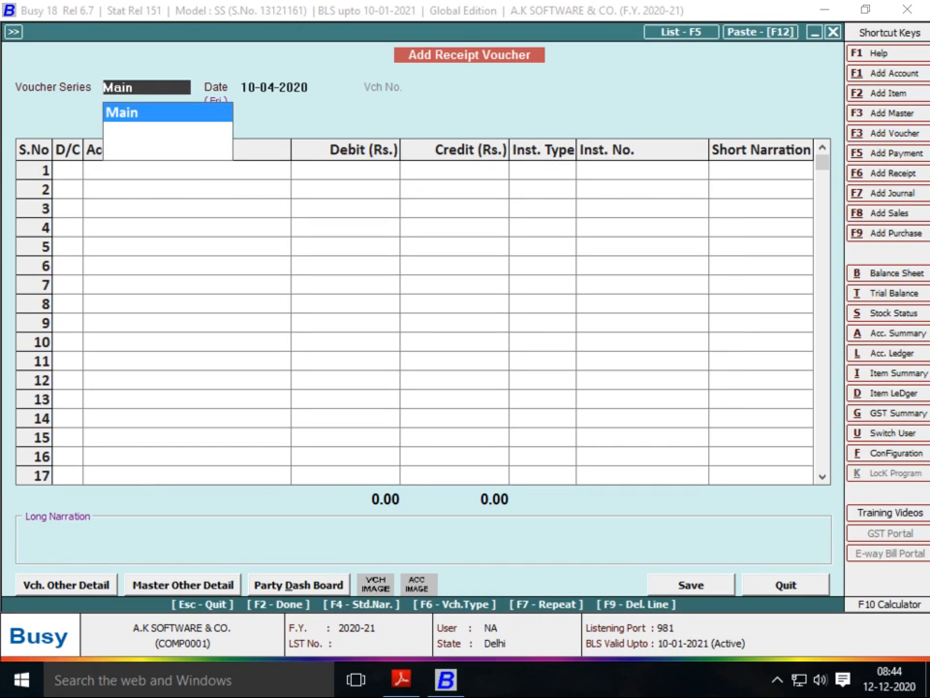
# - Check the 11-06-19 receipt in the cash book PDF and date the new receipt voucher in Busy 11-04-2020
pyautogui.hotkey('alt', 'Tab')
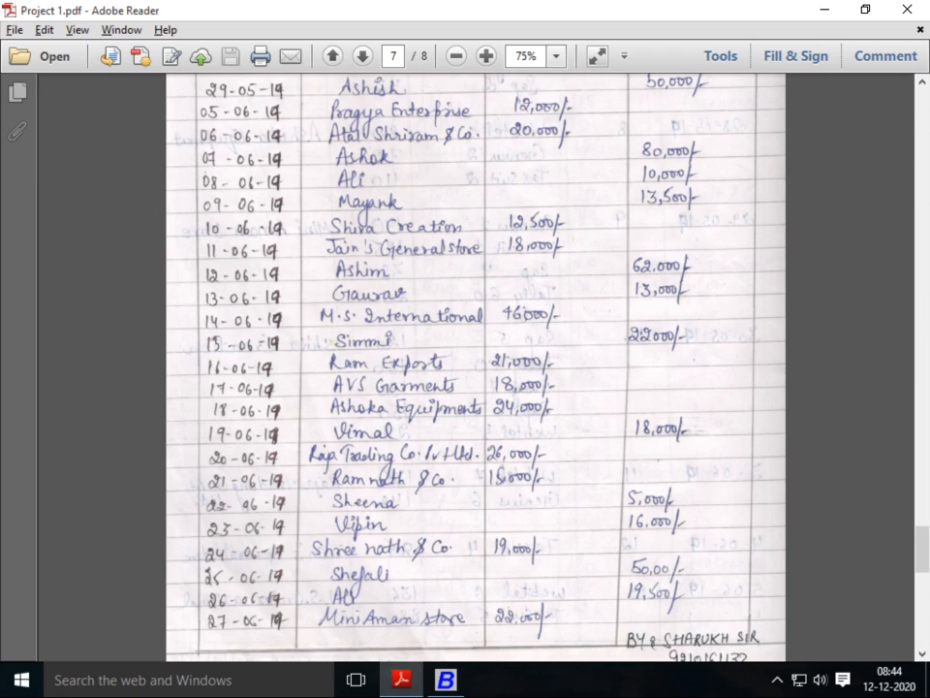
pyautogui.hotkey('alt', 'Tab')
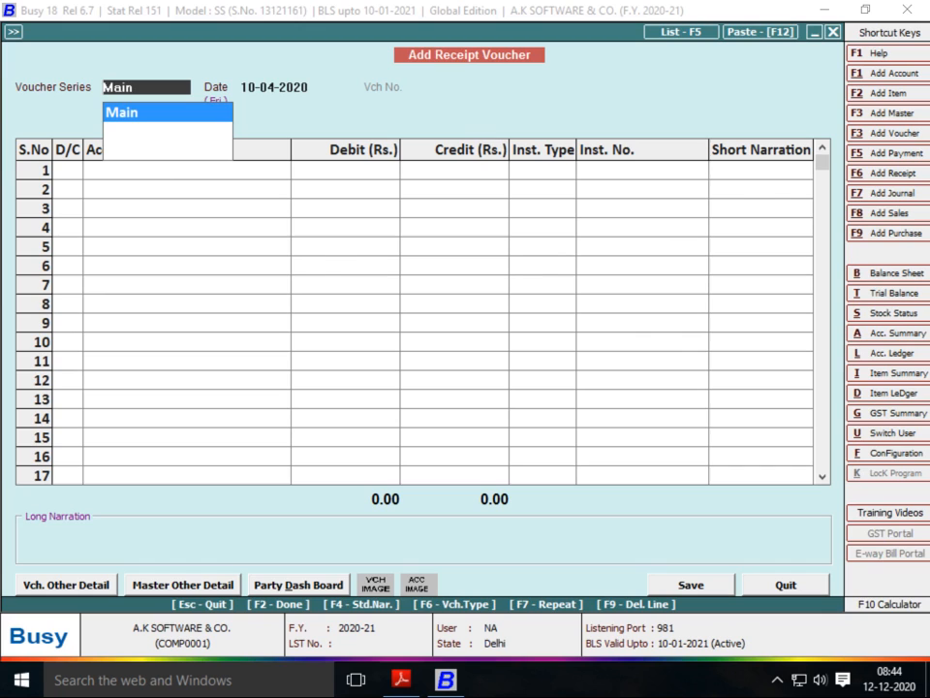
pyautogui.press('Return')
pyautogui.write('11')
pyautogui.press('Return')
pyautogui.press('Return')
# - Credit JAIN"S GENERAL STORE with 18,000, the amount given in the cash book PDF, adding no bill-by-bill references
pyautogui.write('jain')
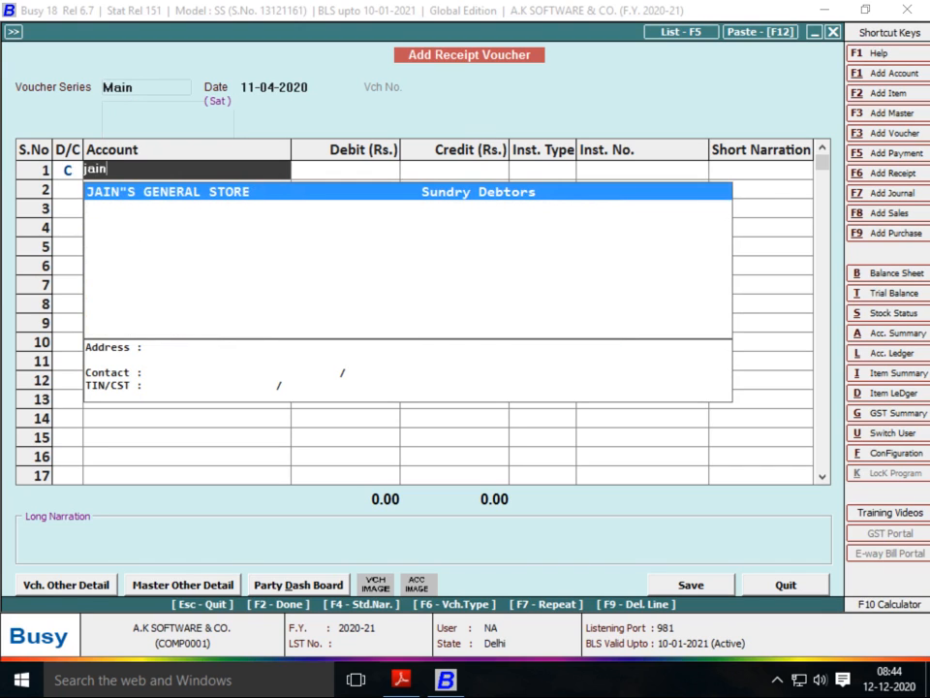
pyautogui.press('Return')
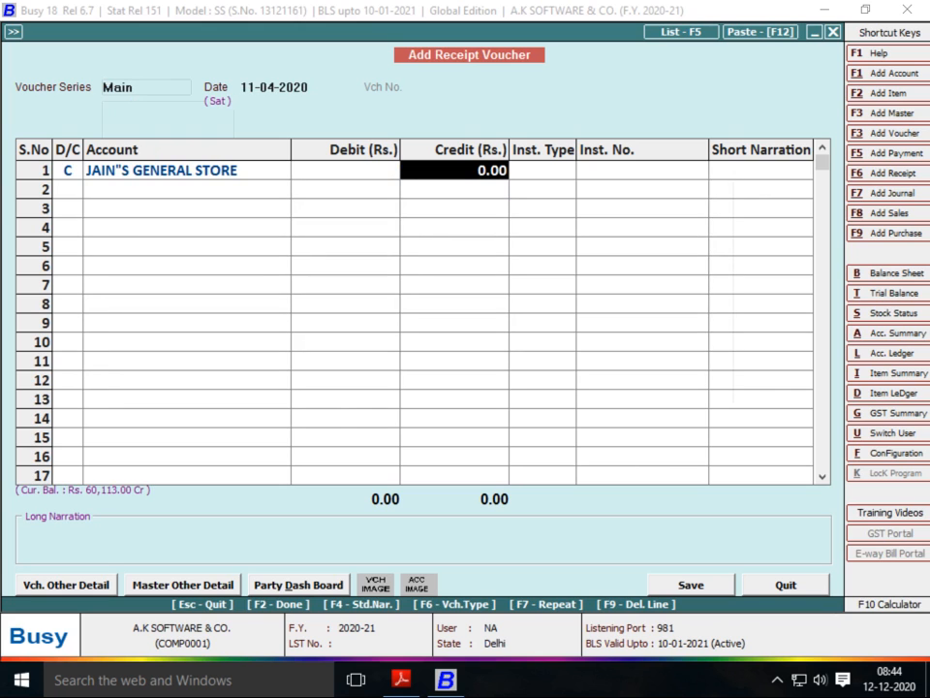
pyautogui.hotkey('alt', 'Tab')
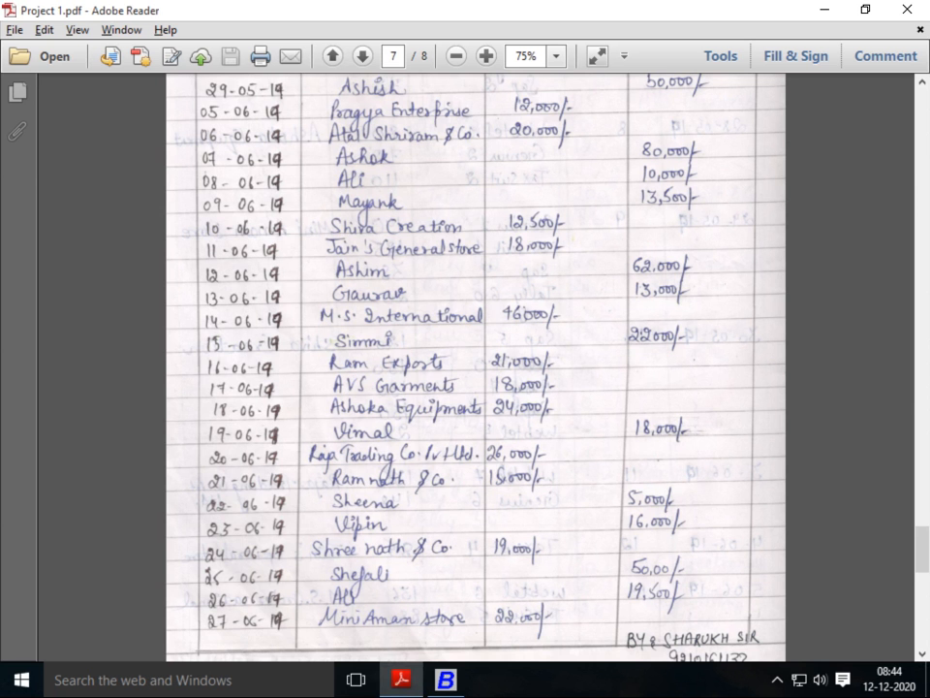
pyautogui.hotkey('alt', 'Tab')
pyautogui.write('180')
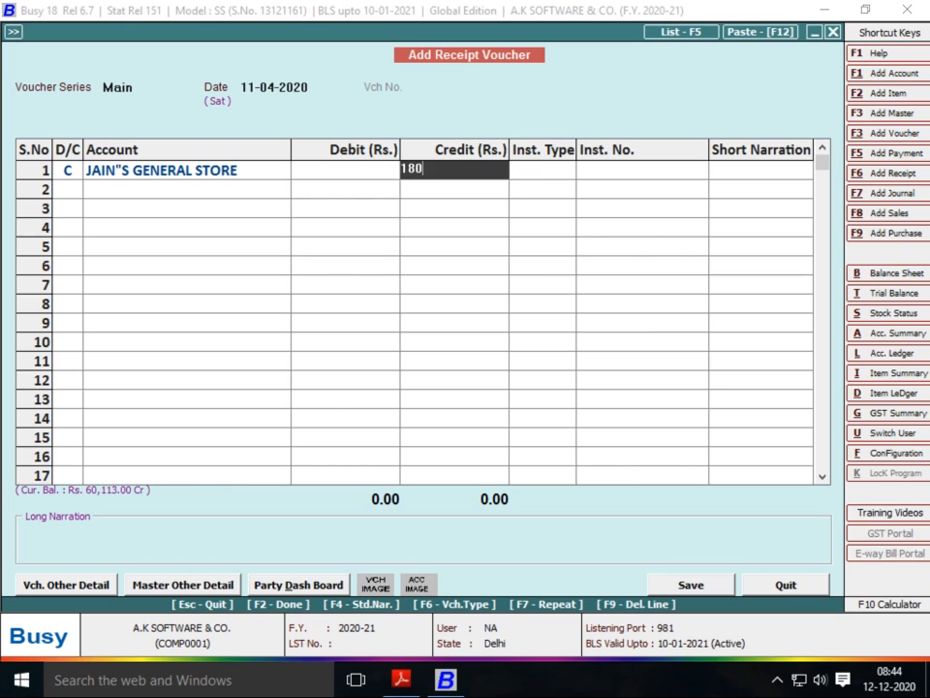
pyautogui.write('00')
pyautogui.press('Return')
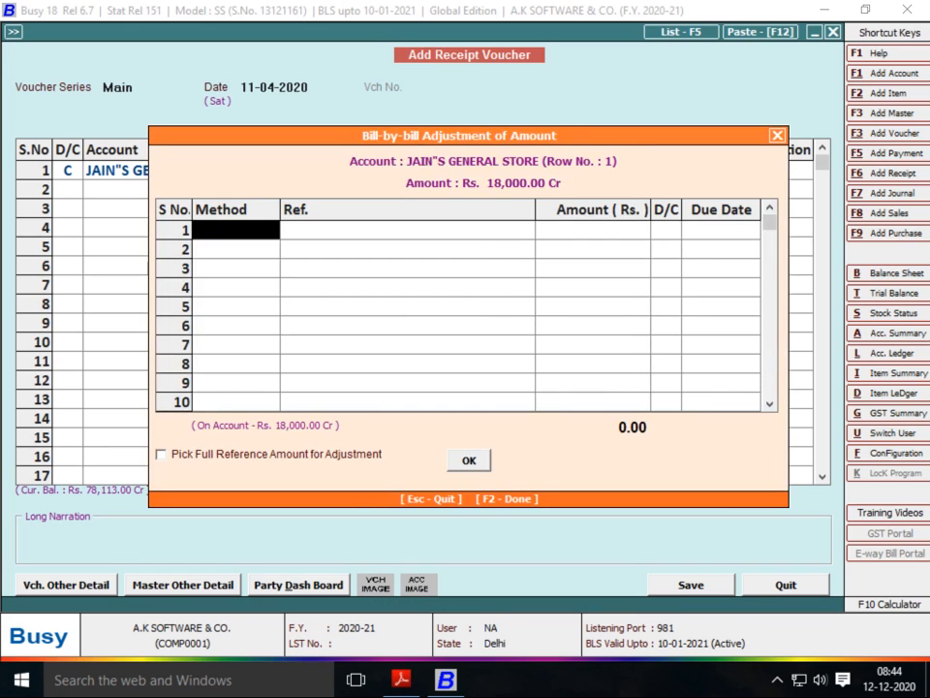
pyautogui.press('F2')
pyautogui.press('Return')
pyautogui.press('Return')
pyautogui.press('Return')
pyautogui.press('Return')
pyautogui.press('Return')
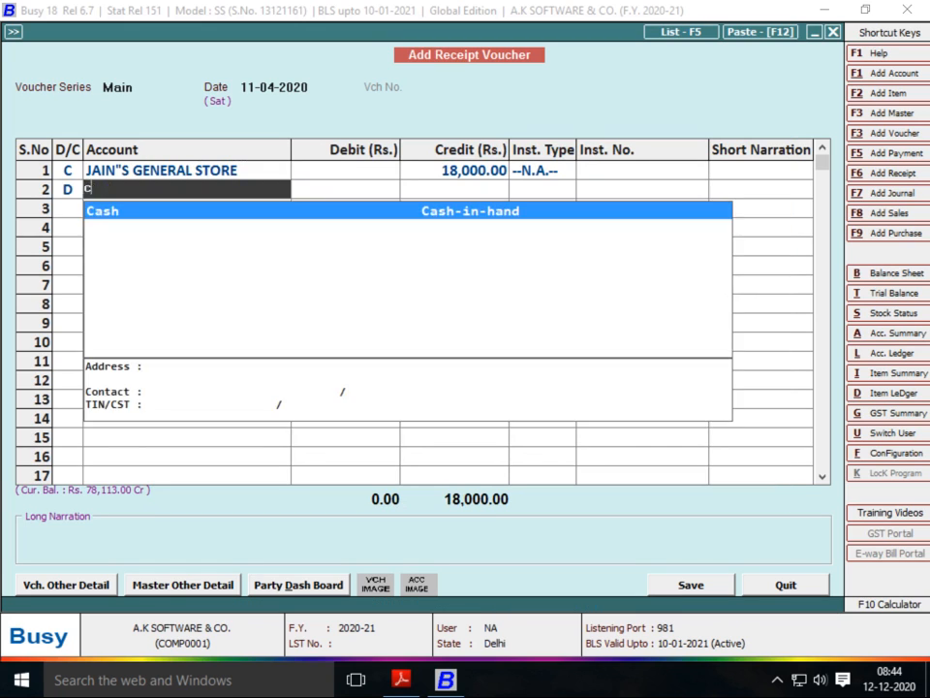
# - Debit the Cash account with 18,000 and save the receipt voucher without a narration
pyautogui.press('Return')
pyautogui.press('Return')
pyautogui.press('Return')
pyautogui.press('Return')
pyautogui.press('Return')
pyautogui.press('Return')
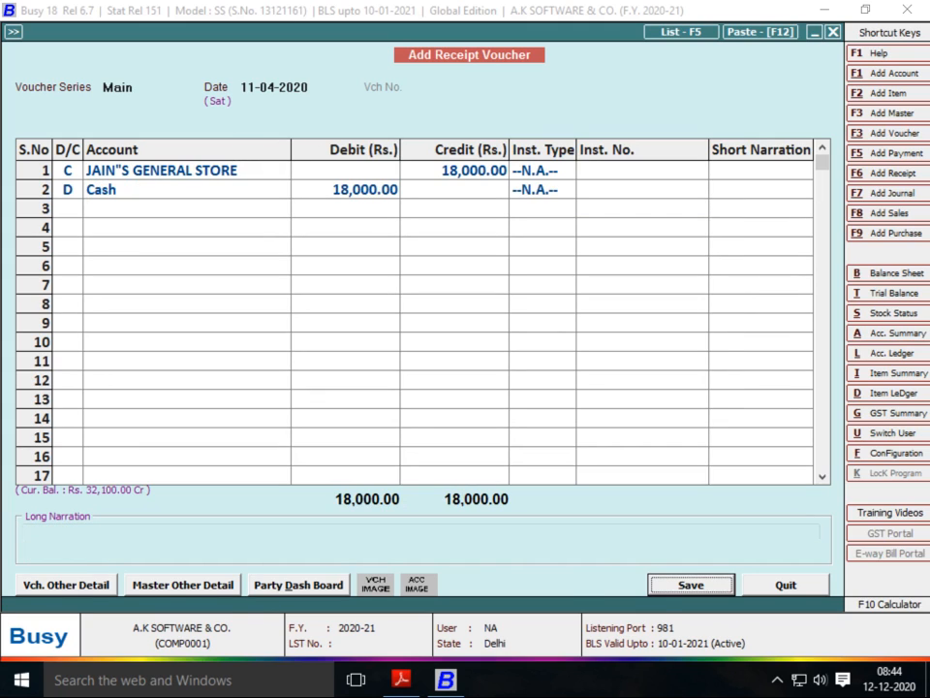
pyautogui.press('Return')
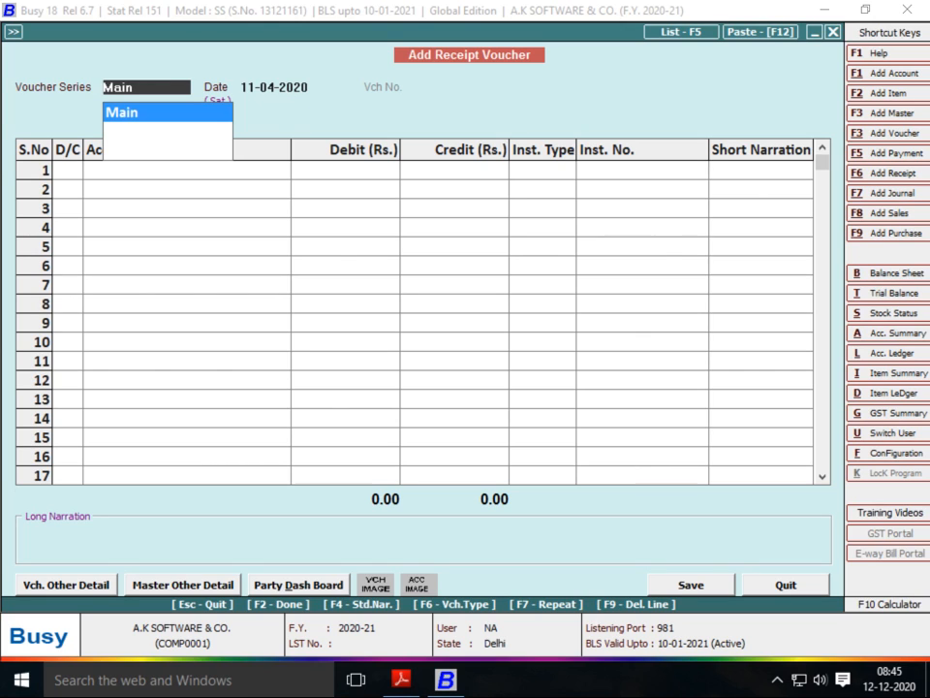
# - Switch to the PDF in Adobe Reader and examine the Axis Bank book entries on page 8
pyautogui.hotkey('alt', 'Tab')
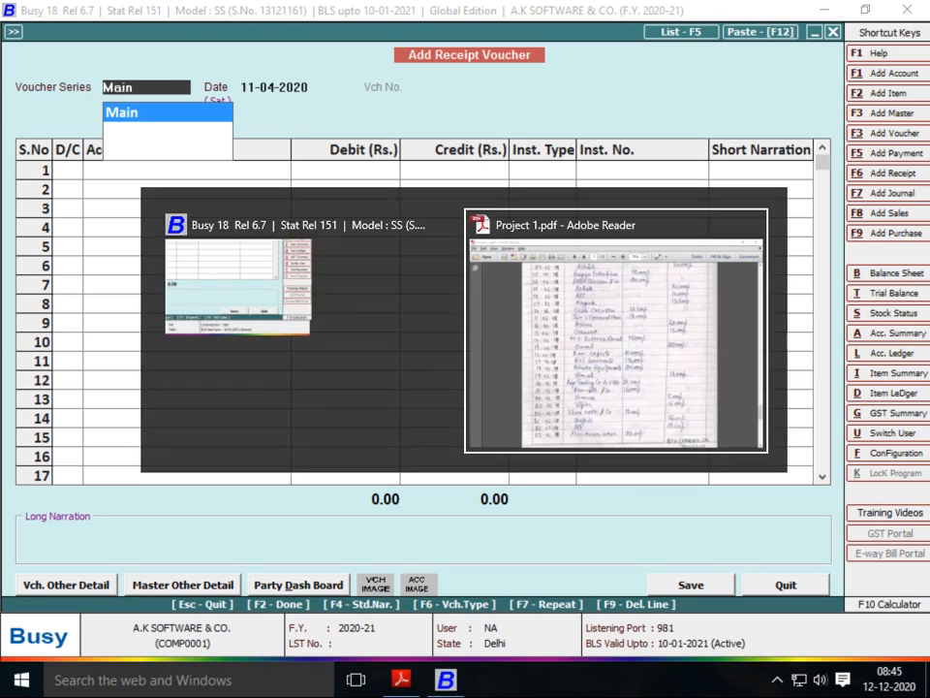
pyautogui.scroll(-10, 475, 369)
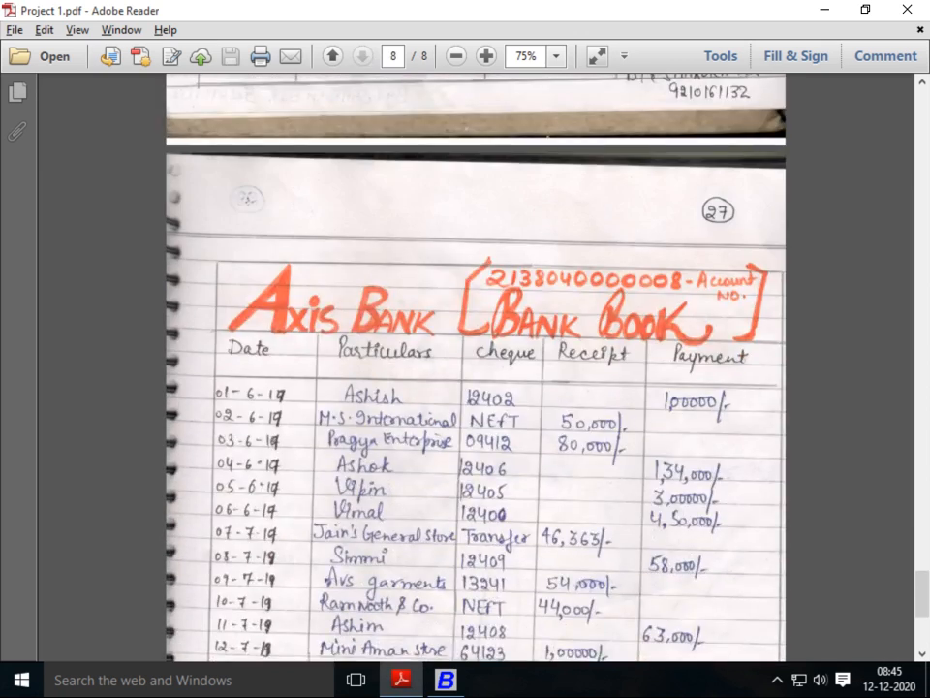
pyautogui.scroll(-5, 475, 368)
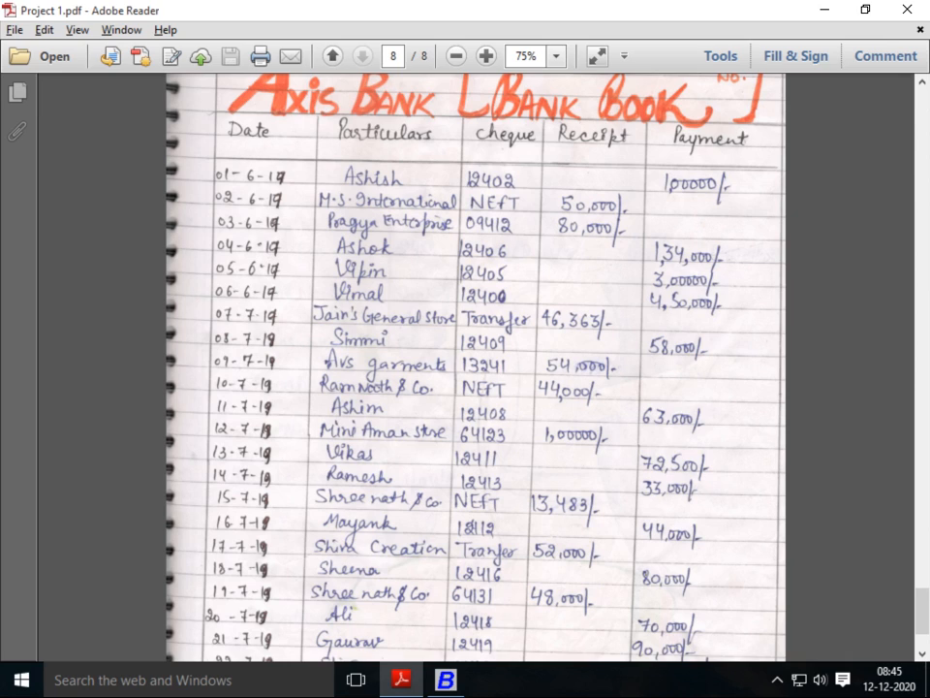
# - Switch back to Busy, change the voucher type to Payment and date the new payment voucher 01-04-2020
pyautogui.hotkey('alt', 'Tab')
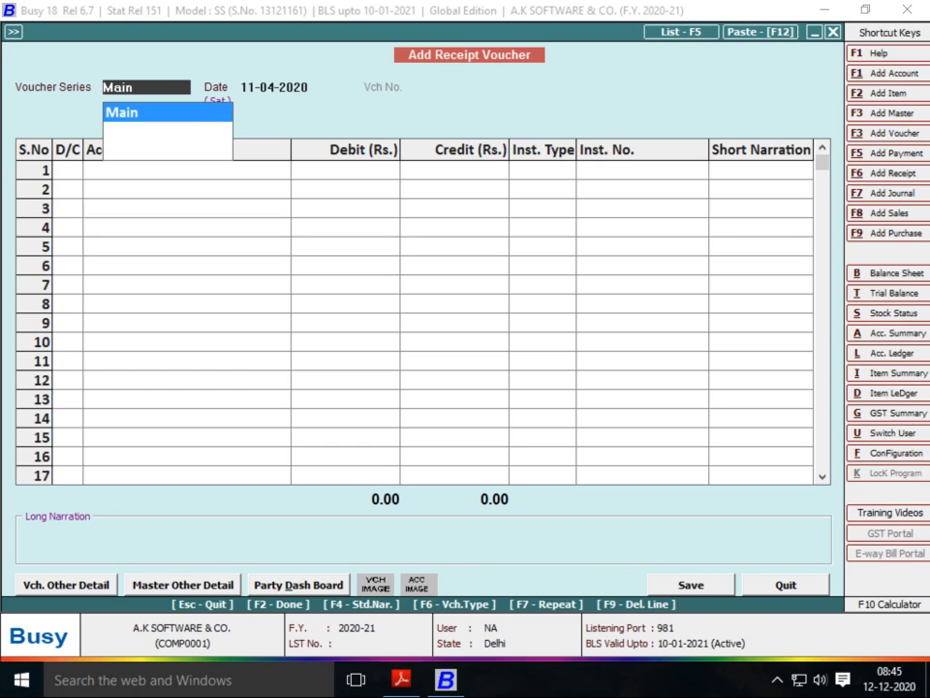
pyautogui.press('F5')
pyautogui.press('Return')
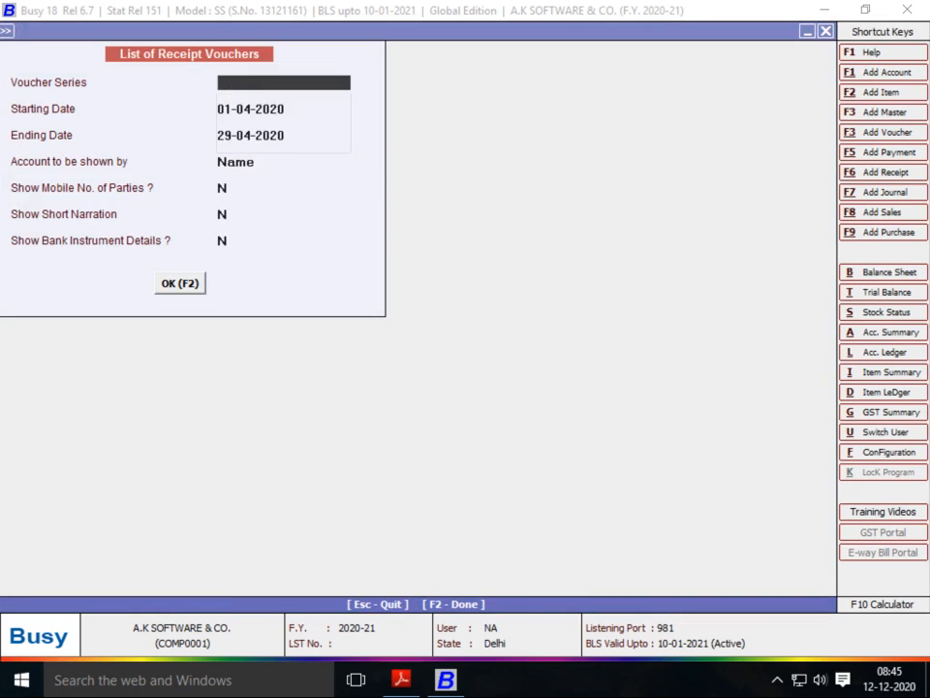
pyautogui.press('Escape')
pyautogui.press('F6')
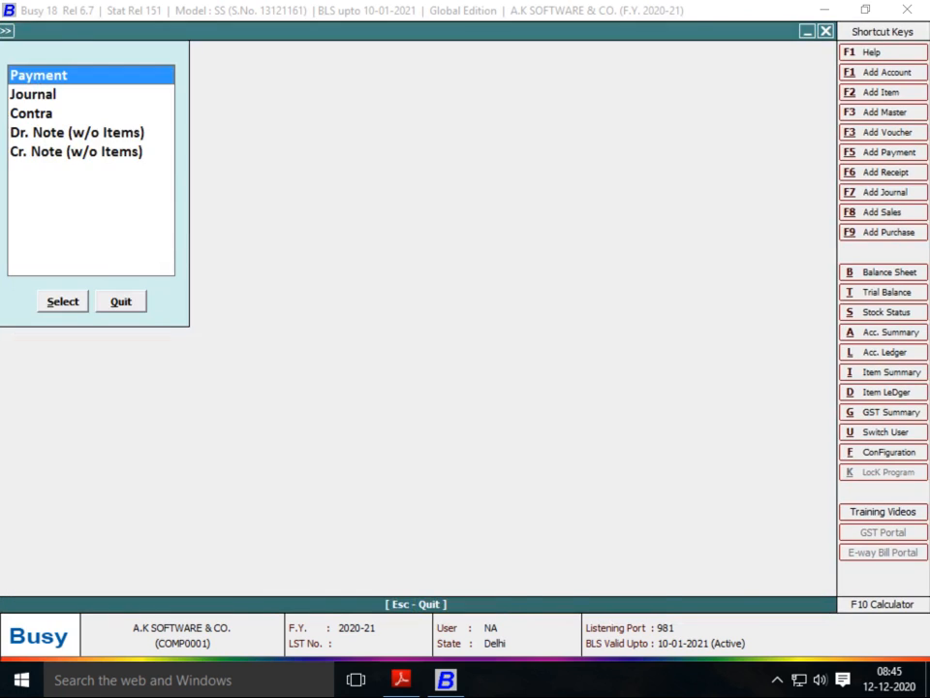
pyautogui.press('Return')
pyautogui.press('Return')
pyautogui.write('1')
pyautogui.press('Return')
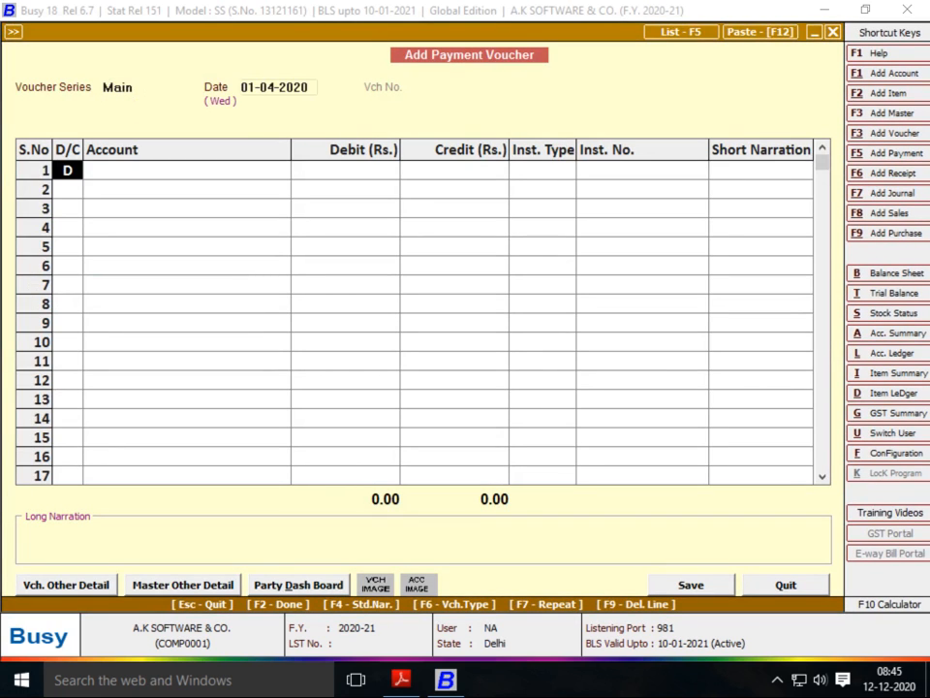
# - Debit the creditor named in the bank book's 01-6-19 entry with 1,00,000
pyautogui.press('Return')
pyautogui.write('ashis')
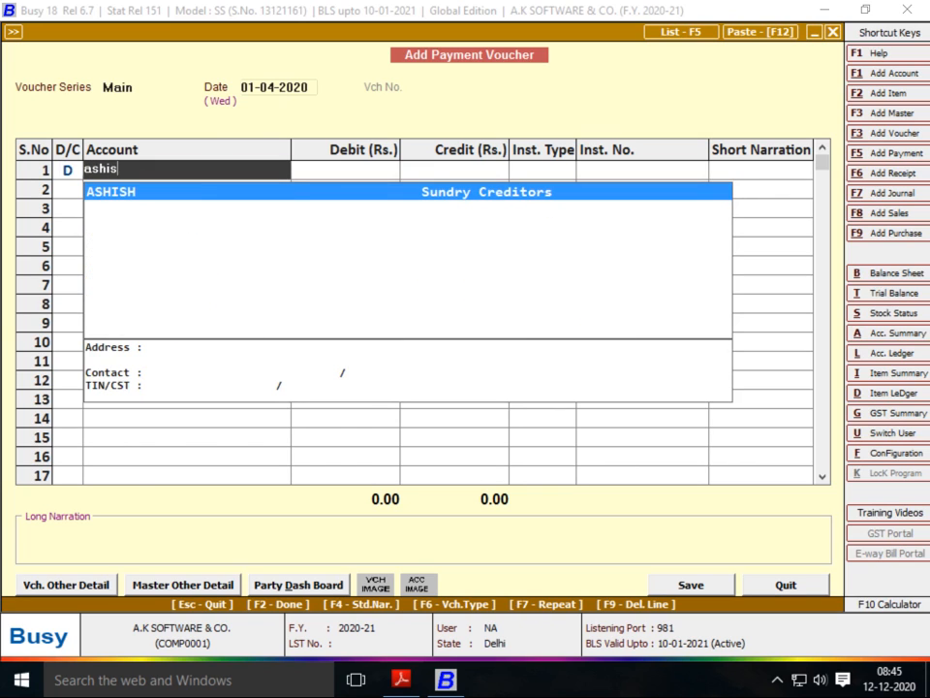
pyautogui.press('Return')
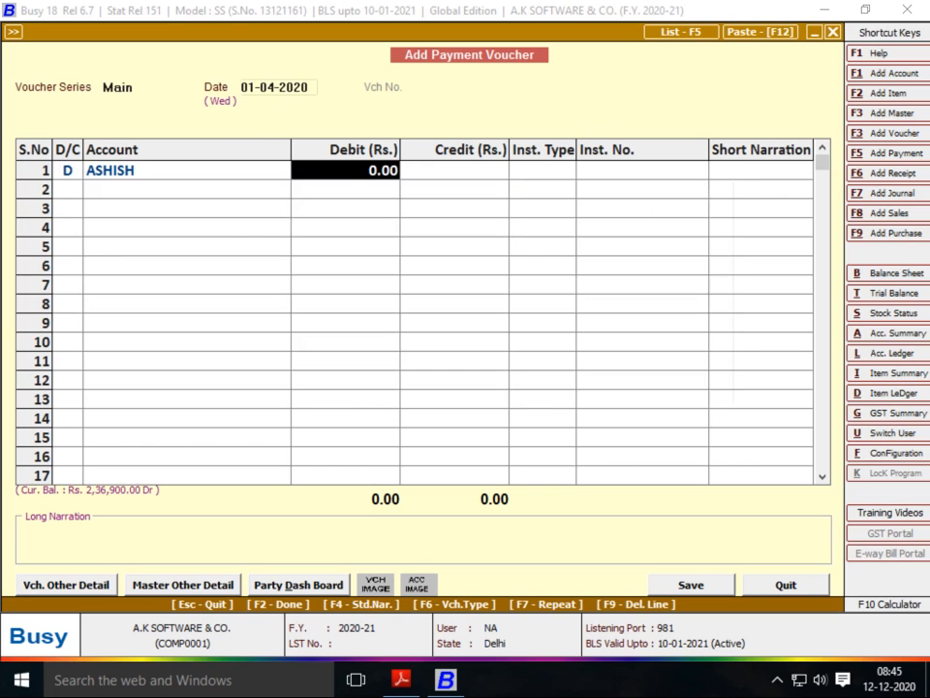
pyautogui.write('100000')
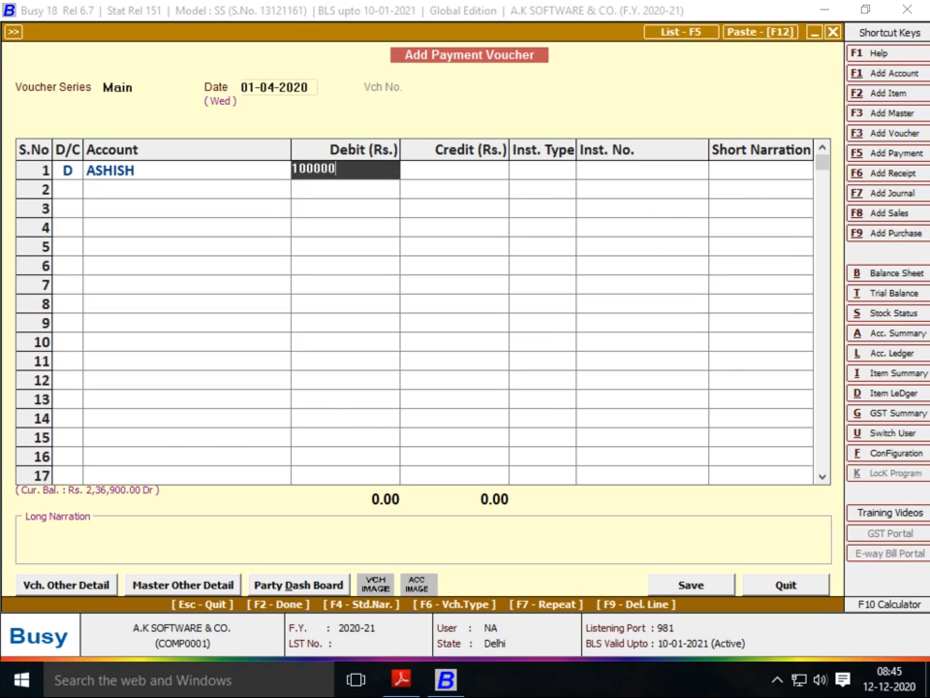
pyautogui.press('Return')
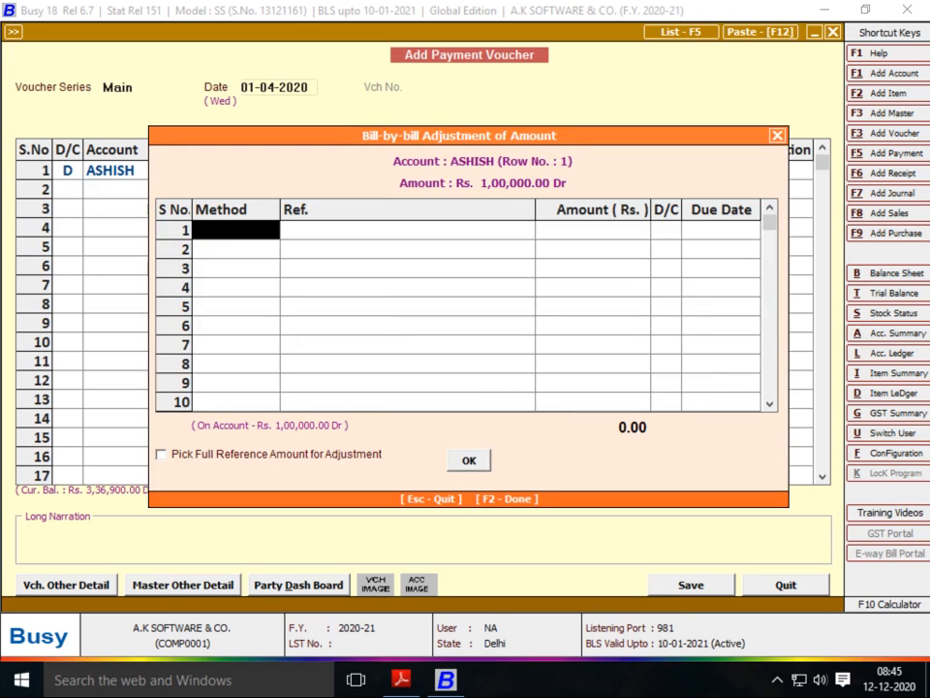
# - Turn off Bill-by-bill Details in the Accounts feature options and return to the payment voucher without adding bill references
pyautogui.hotkey('alt', 'f')
pyautogui.press('Return')
pyautogui.press('Down')
pyautogui.press('Down')
pyautogui.press('Down')
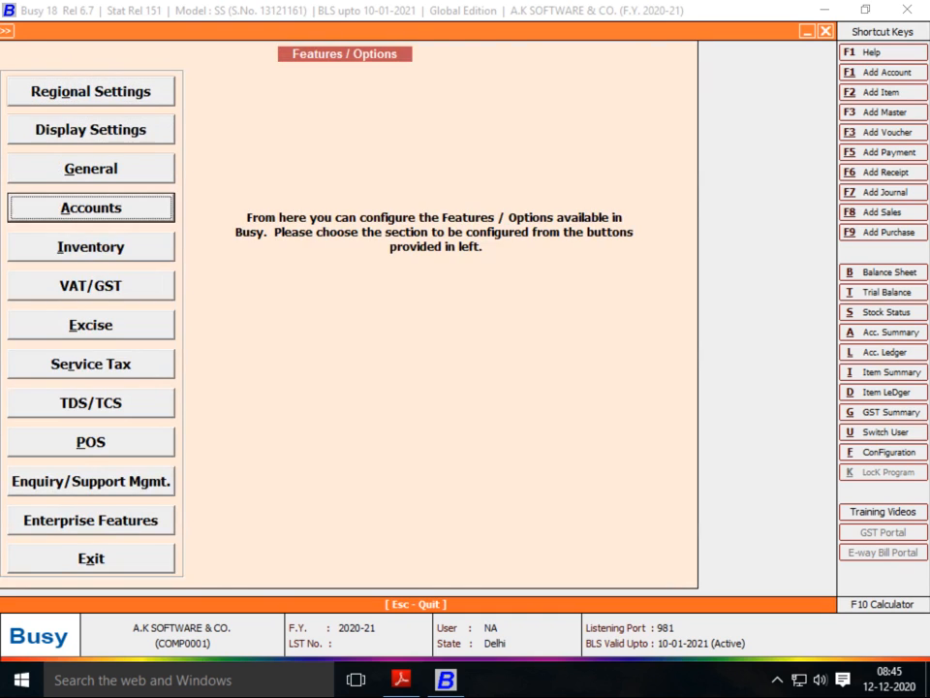
pyautogui.press('Up')
pyautogui.press('Return')
pyautogui.press('space')
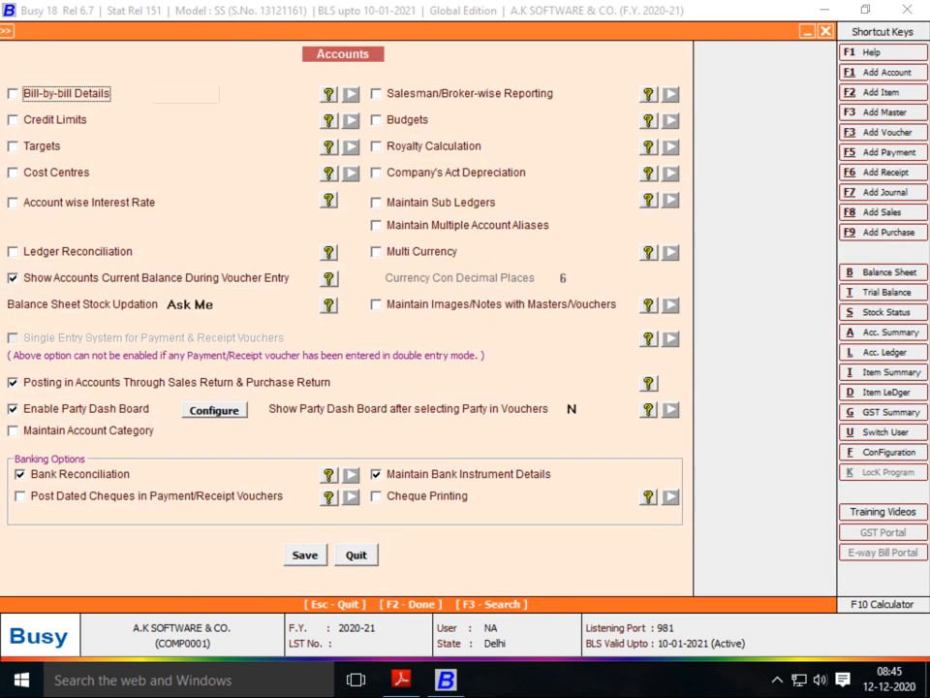
pyautogui.press('Escape')
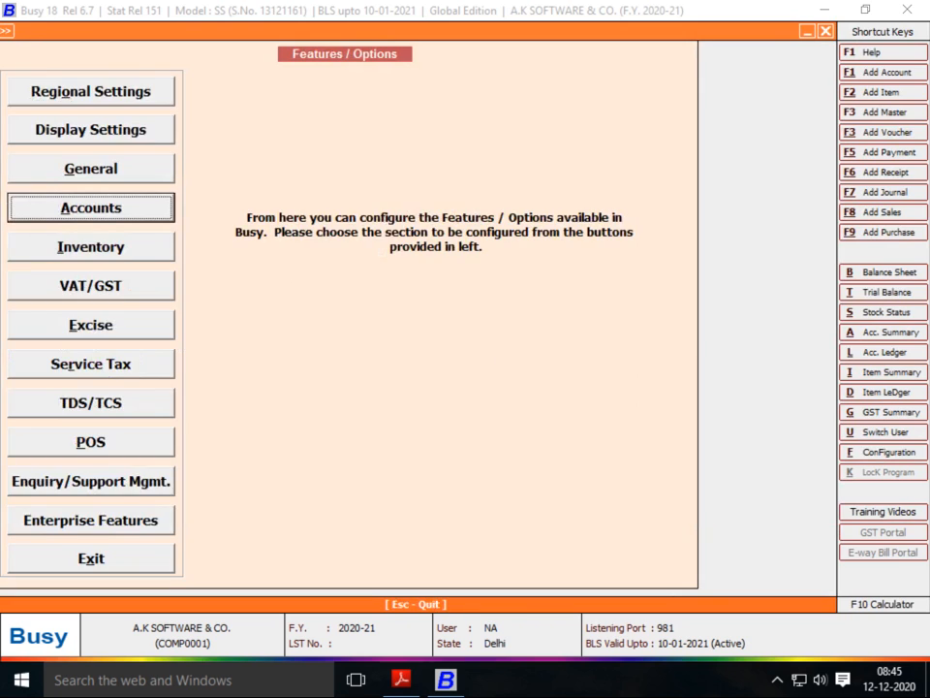
pyautogui.press('Escape')
pyautogui.press('Escape')
pyautogui.press('Escape')
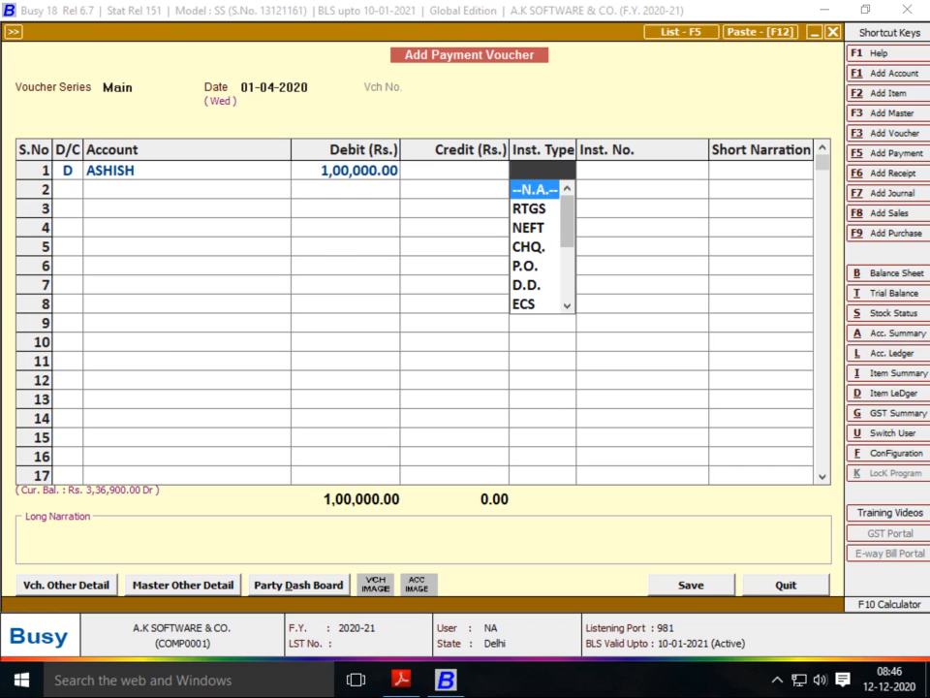
# - Set the debit line's instrument type to CHQ. and its instrument number to 12402, as given in the bank book PDF
pyautogui.write('ch')
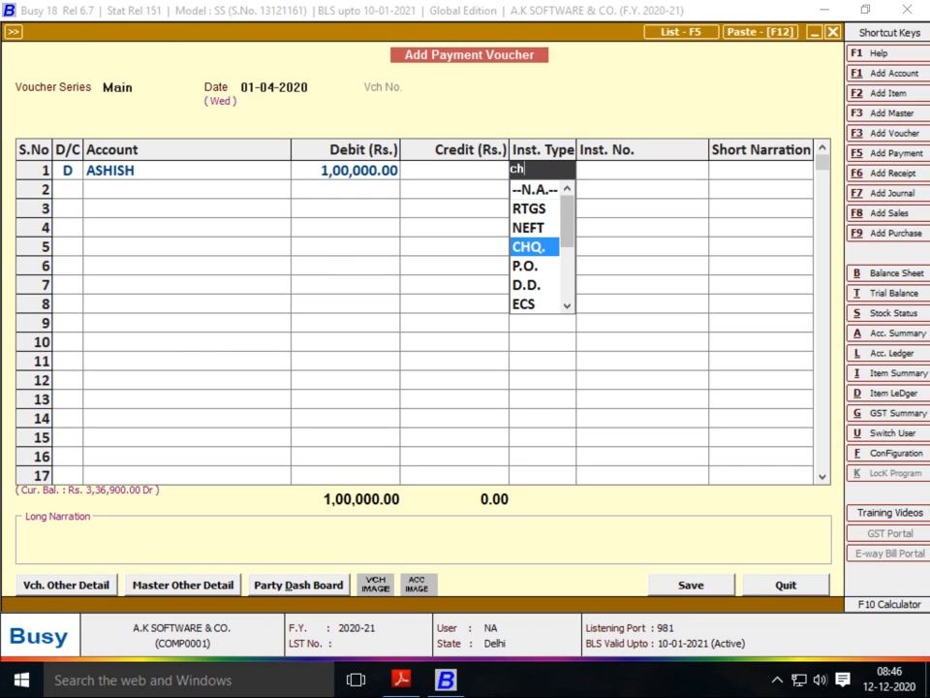
pyautogui.press('Return')
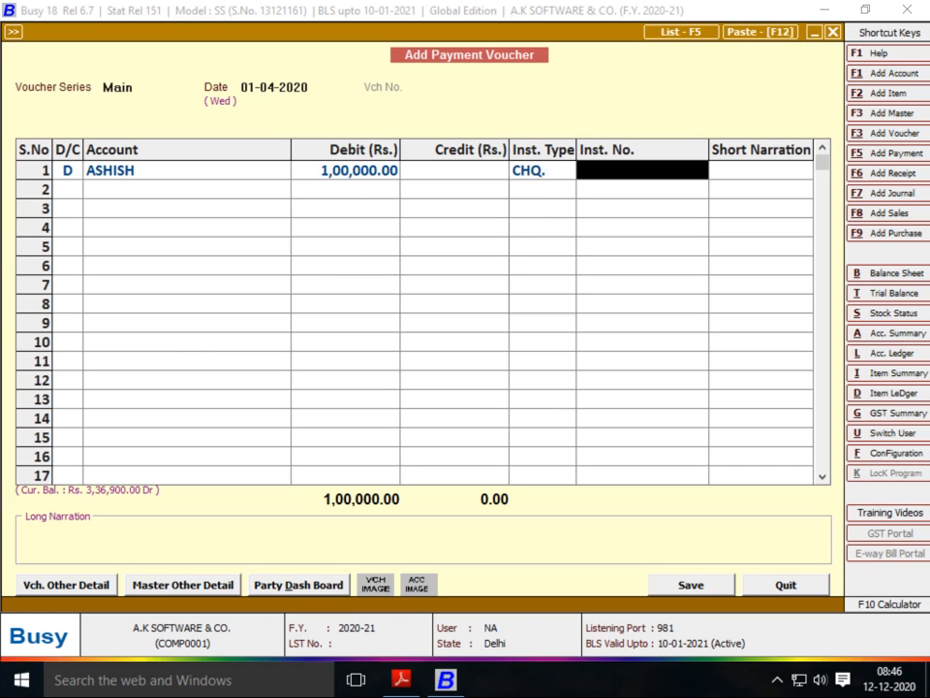
pyautogui.hotkey('alt', 'Tab')
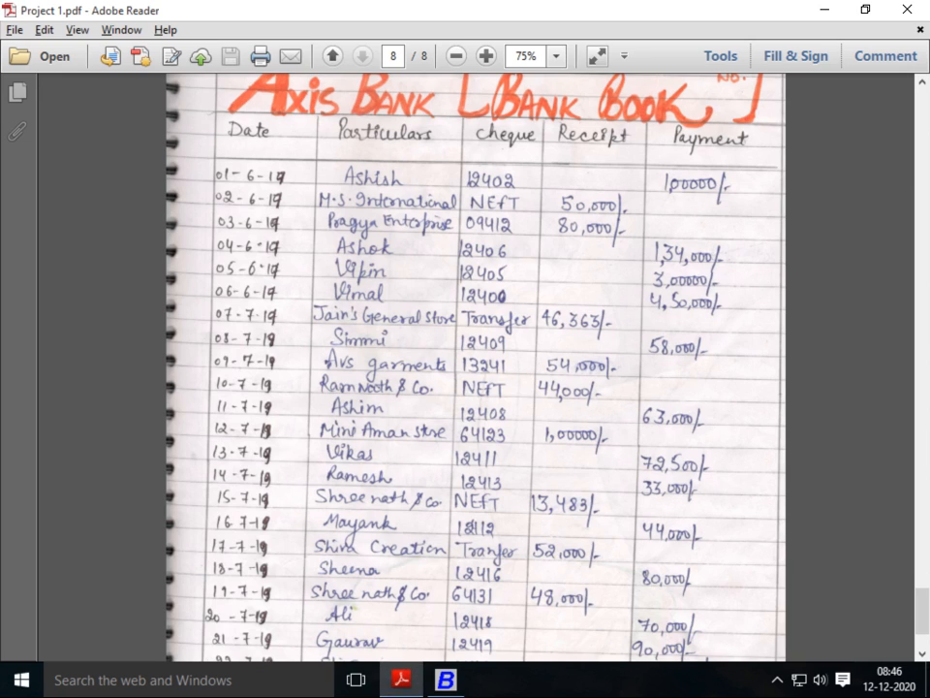
pyautogui.hotkey('alt', 'Tab')
pyautogui.write('12402')
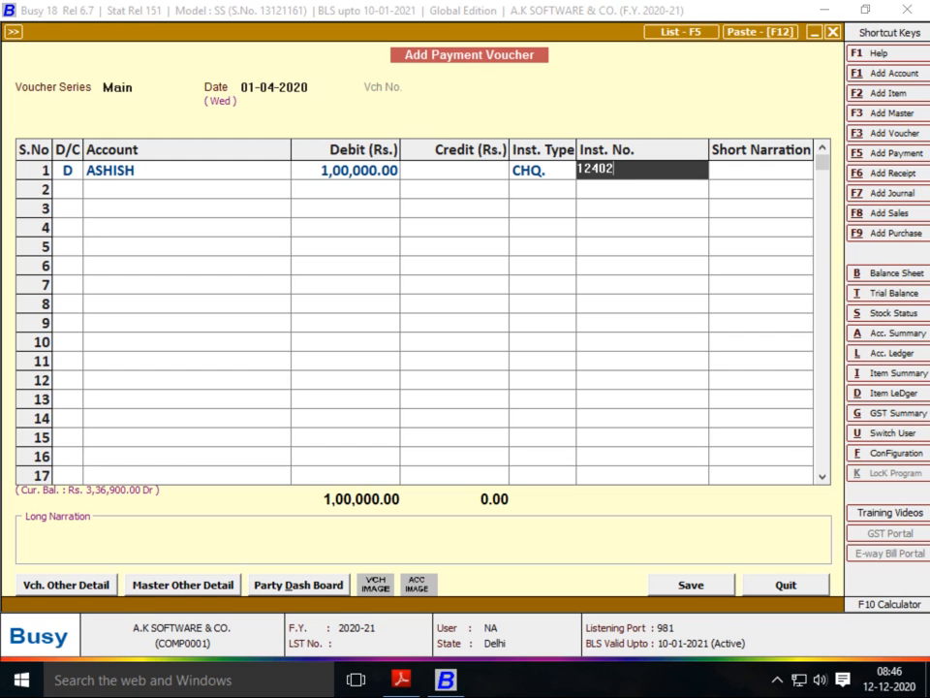
pyautogui.press('Return')
# - Credit the Axis Bank account with 1,00,000, leaving its instrument type as --N.A.--
pyautogui.press('Return')
pyautogui.press('Return')
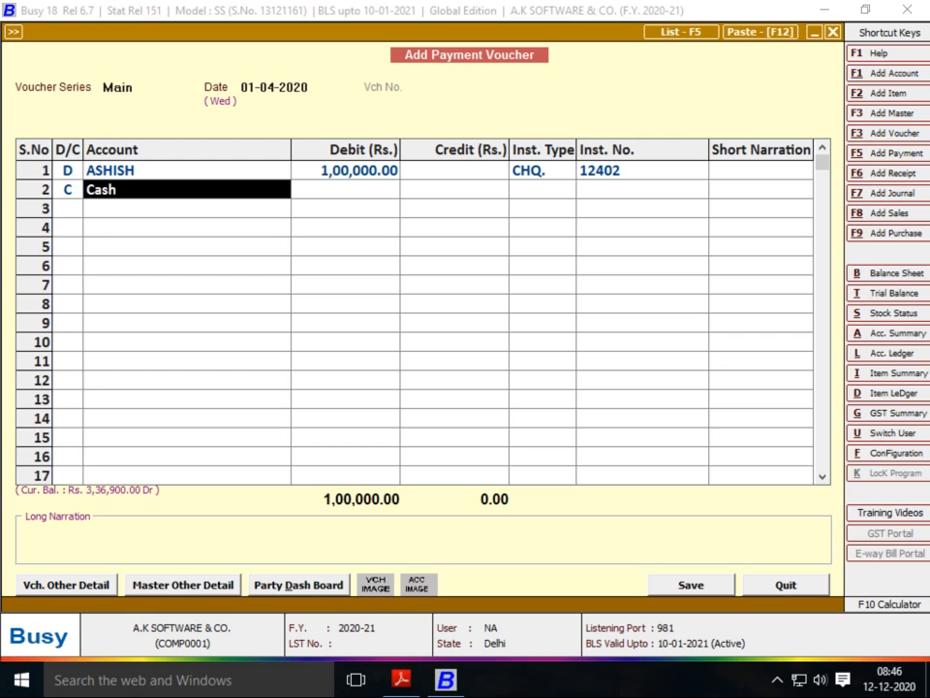
pyautogui.write('b')
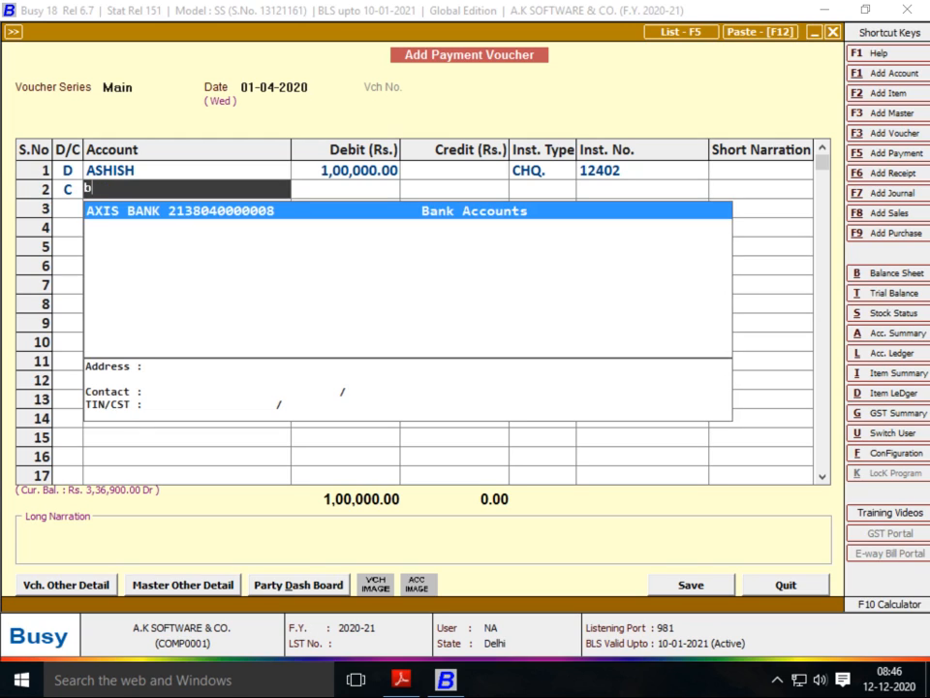
pyautogui.press('Return')
pyautogui.press('Return')
pyautogui.press('Return')
pyautogui.press('Return')
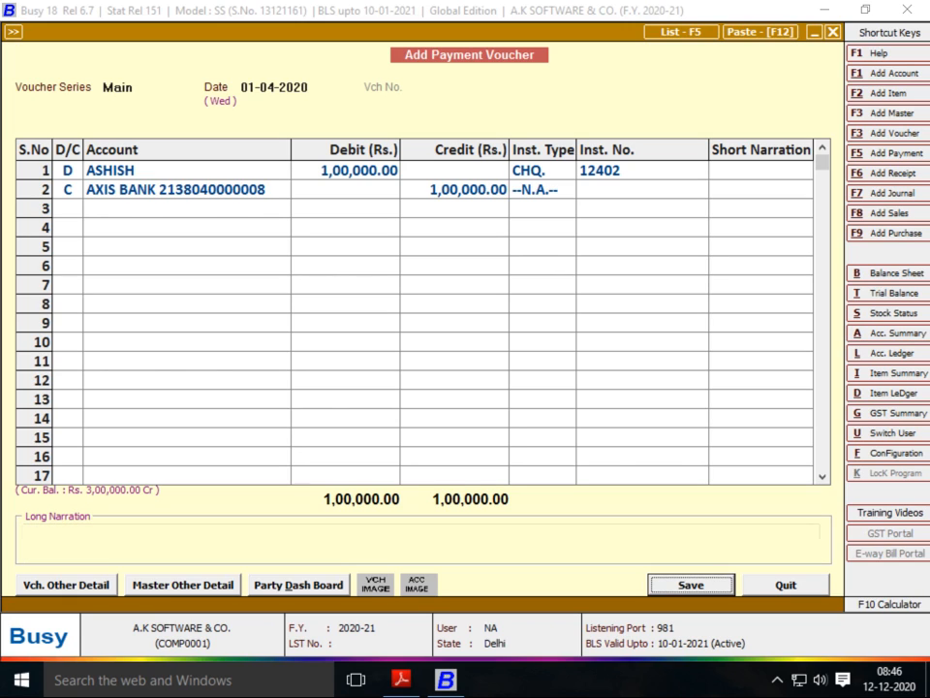
# - Open the Axis Bank account master from the voucher's credit line and check its fields through to the uncleared issued cheques
pyautogui.press('Up')
pyautogui.press('Up')
pyautogui.press('Up')
pyautogui.press('Return')
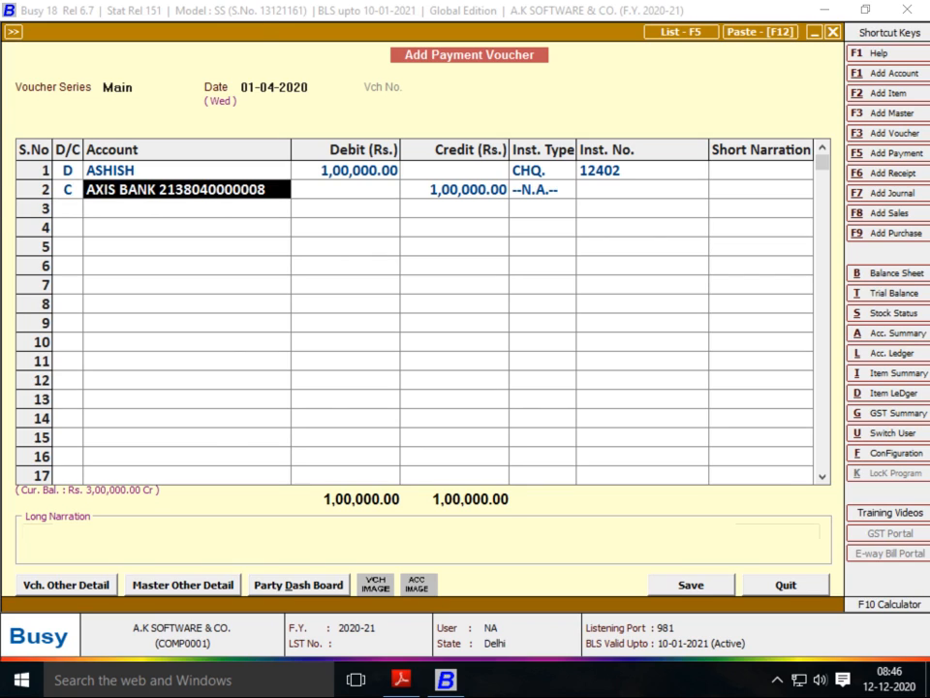
pyautogui.press('alt')
pyautogui.press('Escape')
pyautogui.hotkey('alt', 'm')
pyautogui.press('Return')
pyautogui.press('Return')
pyautogui.press('Return')
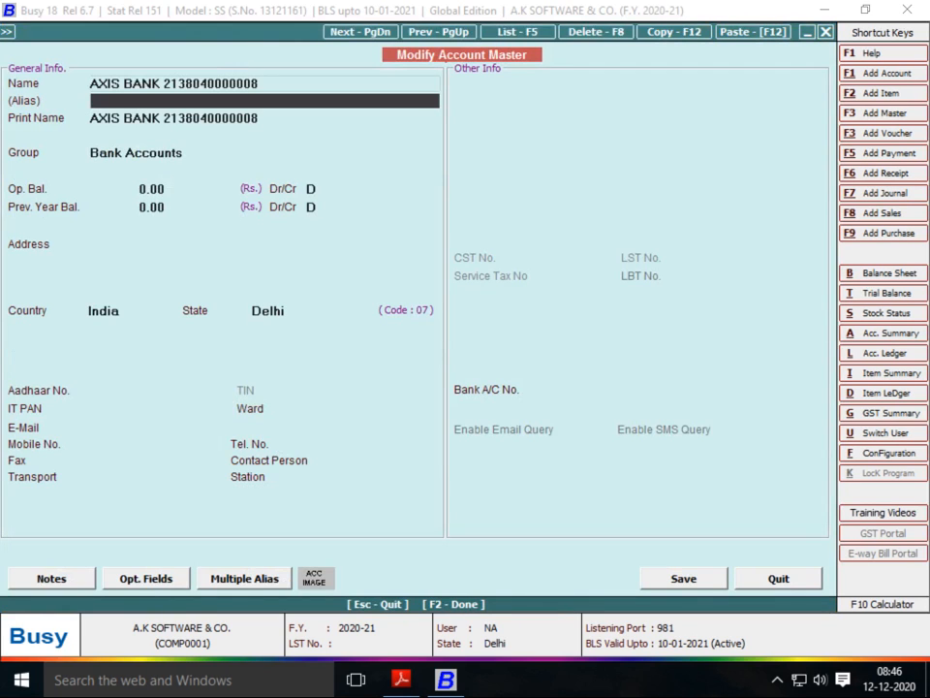
pyautogui.press('Return')
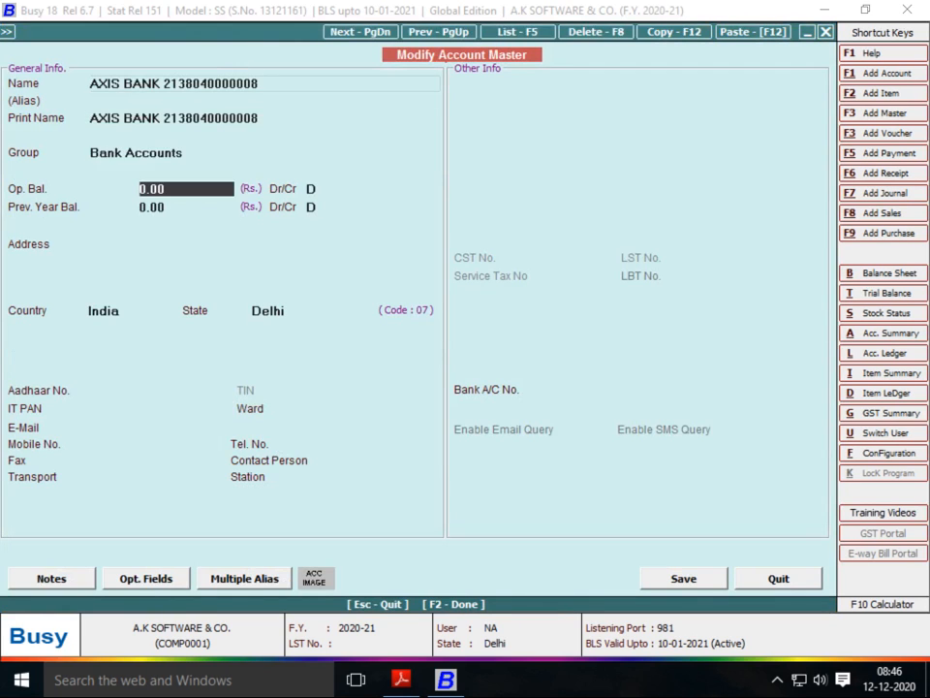
pyautogui.press('Up')
pyautogui.press('Return')
pyautogui.press('Return')
pyautogui.press('Return')
pyautogui.press('Return')
pyautogui.press('Return')
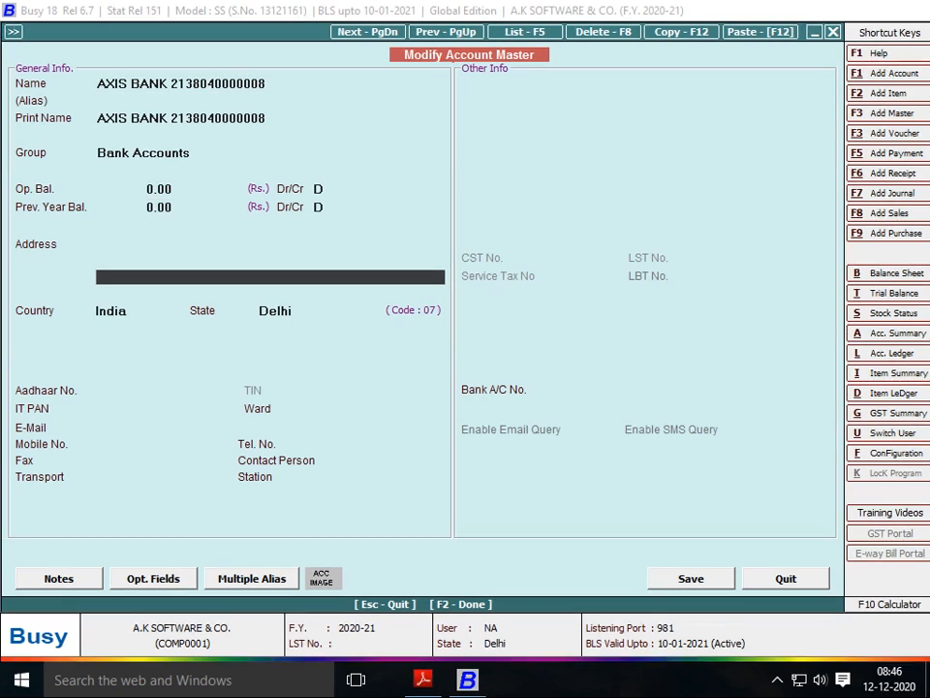
pyautogui.press('Return')
pyautogui.press('Return')
pyautogui.press('Return')
pyautogui.press('Return')
pyautogui.press('Return')
pyautogui.press('Return')
pyautogui.press('Return')
pyautogui.press('Return')
pyautogui.press('Return')
pyautogui.press('Return')
pyautogui.press('Return')
pyautogui.press('Return')
pyautogui.press('Return')
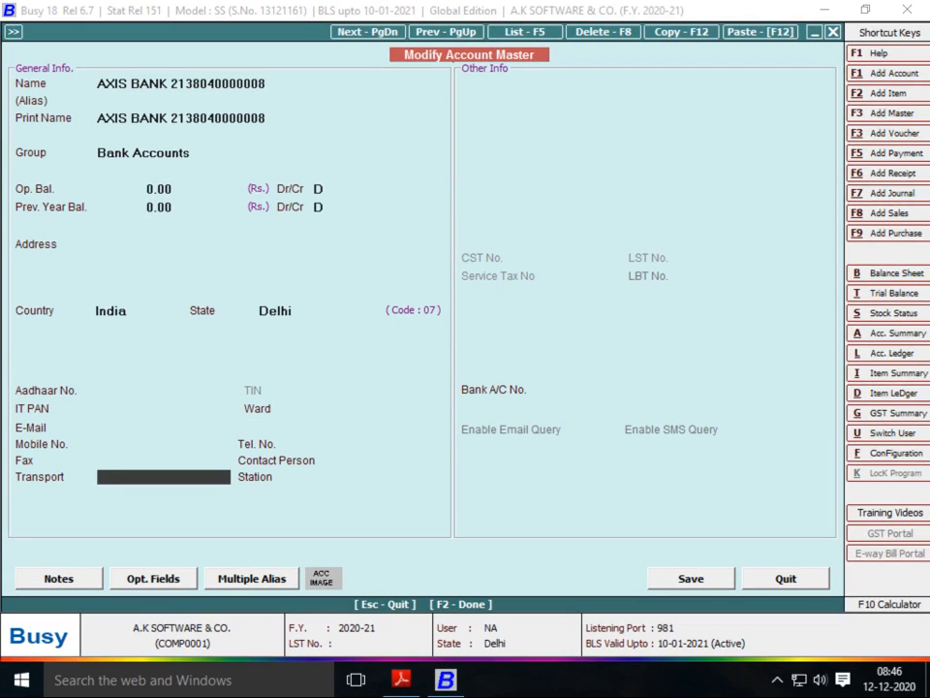
pyautogui.press('Return')
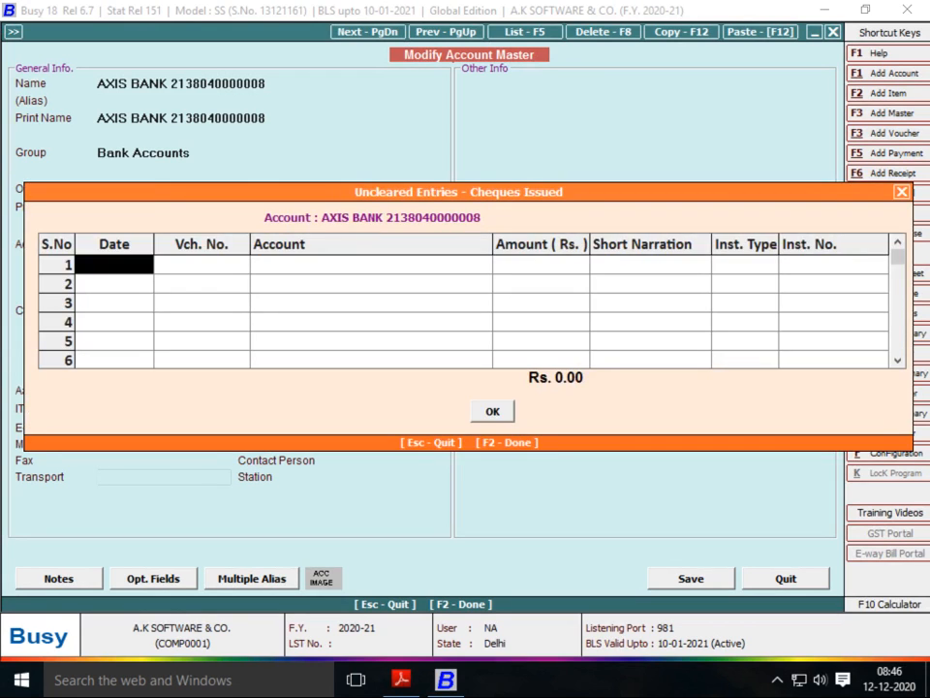
# - Accept the Axis Bank account master without edits and save the payment voucher without a narration
pyautogui.press('F2')
pyautogui.press('Return')
pyautogui.press('Return')
pyautogui.press('Return')
pyautogui.press('Return')
pyautogui.press('Return')
pyautogui.press('Return')
pyautogui.press('Return')
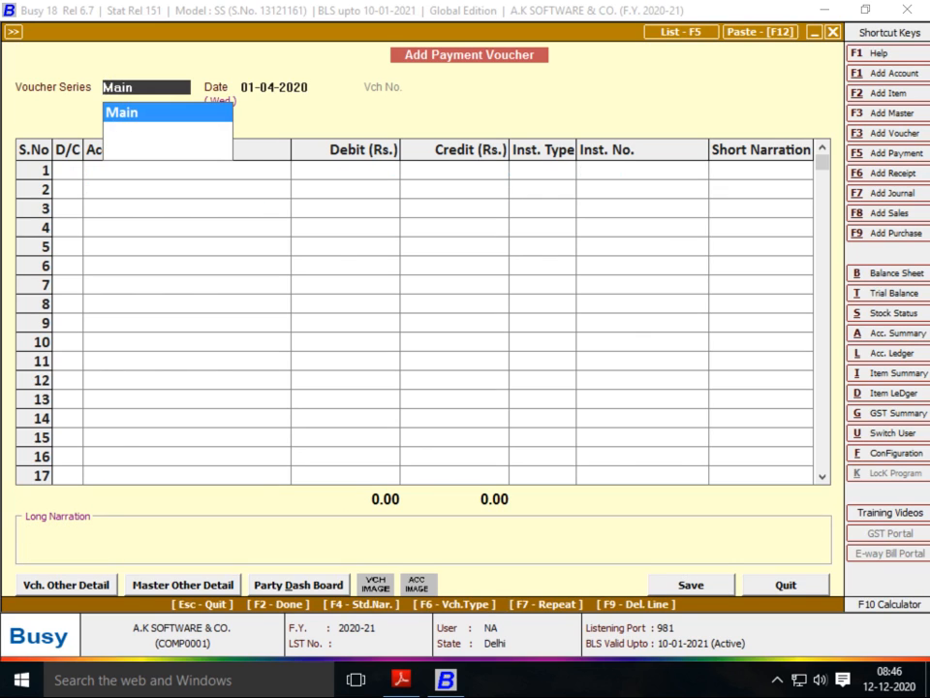
# - Examine the next Axis Bank book entries on page 8 of the PDF in Adobe Reader and return to Busy
pyautogui.hotkey('alt', 'Tab')
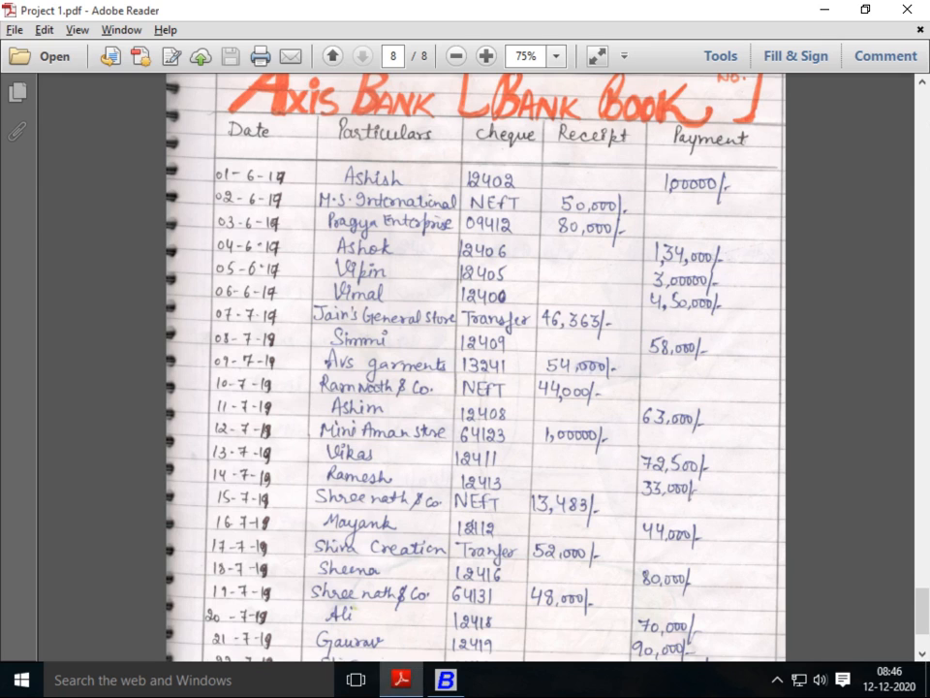
pyautogui.scroll(-1, 475, 368)
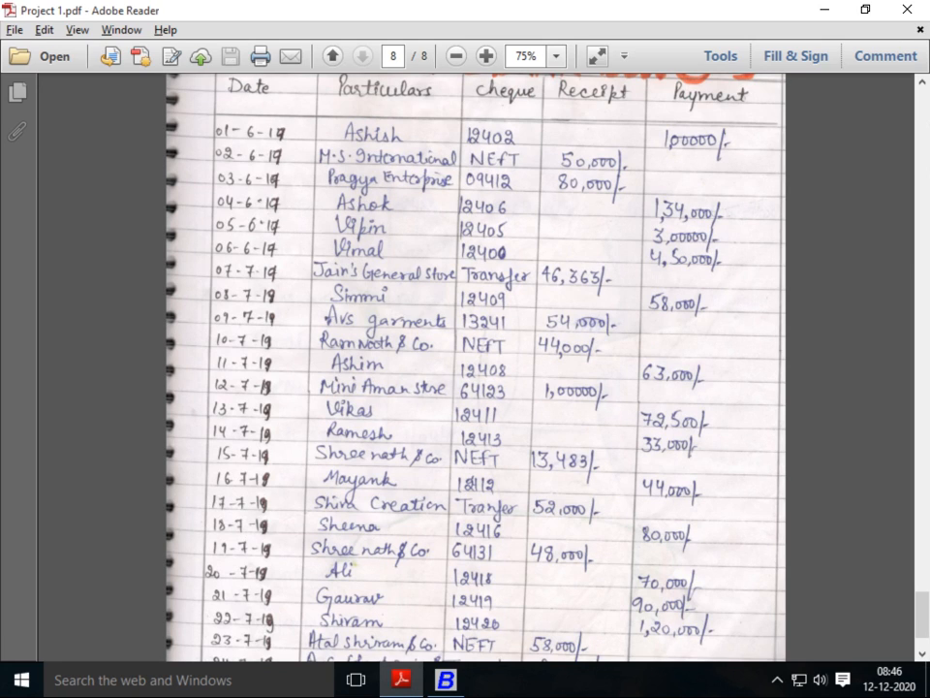
pyautogui.hotkey('alt', 'Tab')
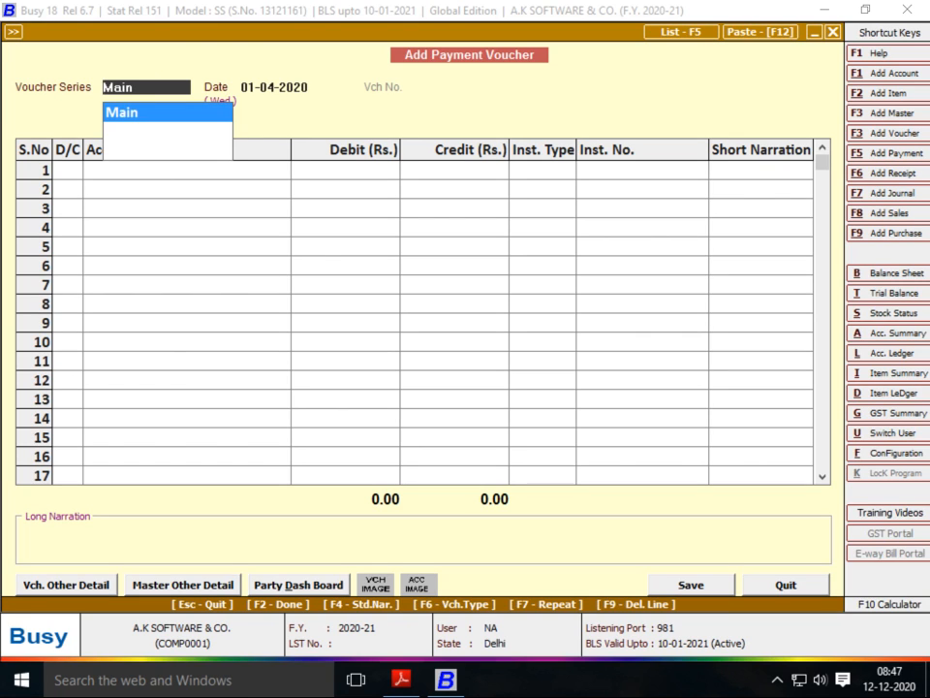
pyautogui.hotkey('alt', 'Tab')
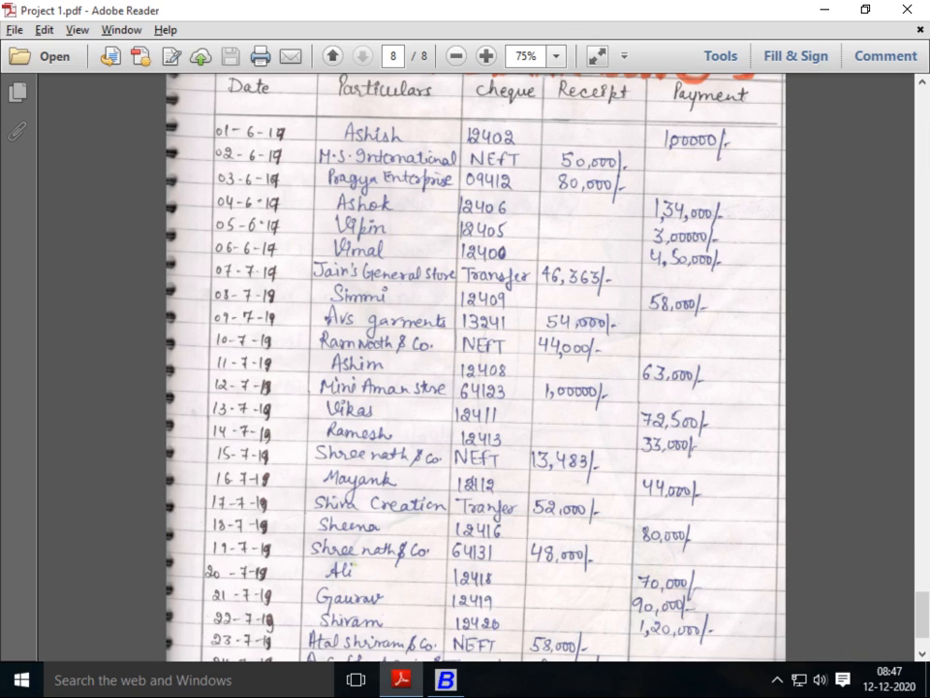
pyautogui.hotkey('alt', 'Tab')
pyautogui.hotkey('alt', 'Tab')
pyautogui.hotkey('alt', 'Tab')
pyautogui.press('Return')
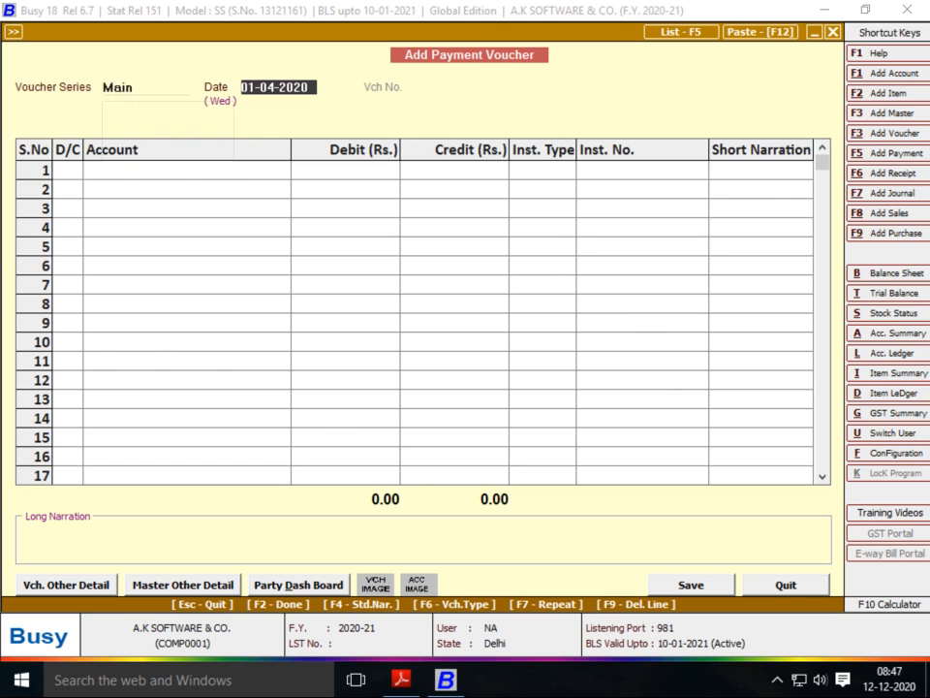
pyautogui.hotkey('alt', 'Tab')
pyautogui.hotkey('alt', 'Tab')
pyautogui.write('2')
pyautogui.press('Return')
pyautogui.press('Return')
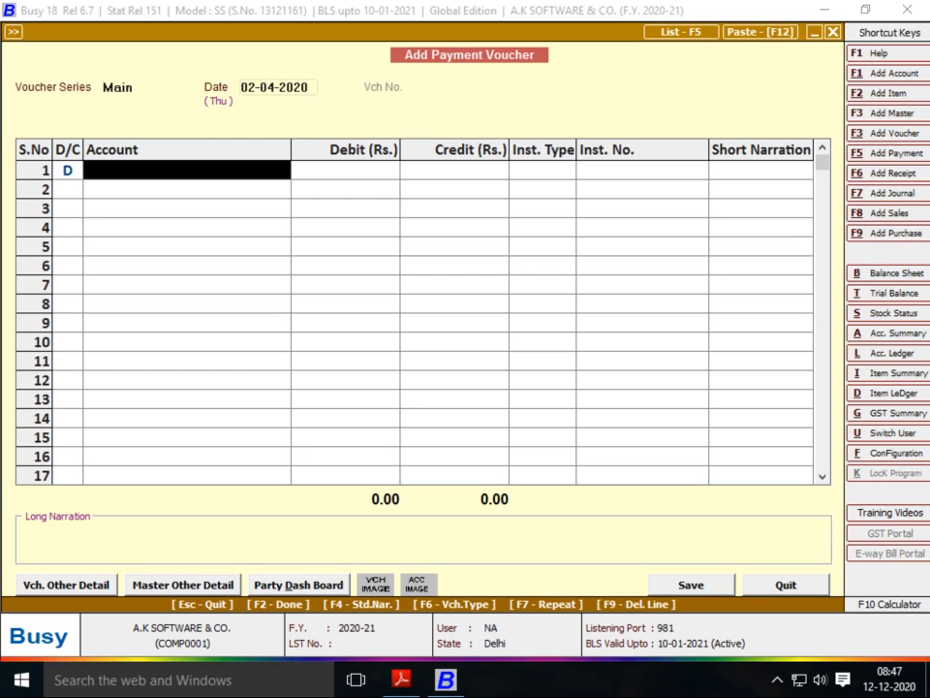
# - Change the voucher type to Receipt and date the new receipt voucher 02-04-2020
pyautogui.press('F6')
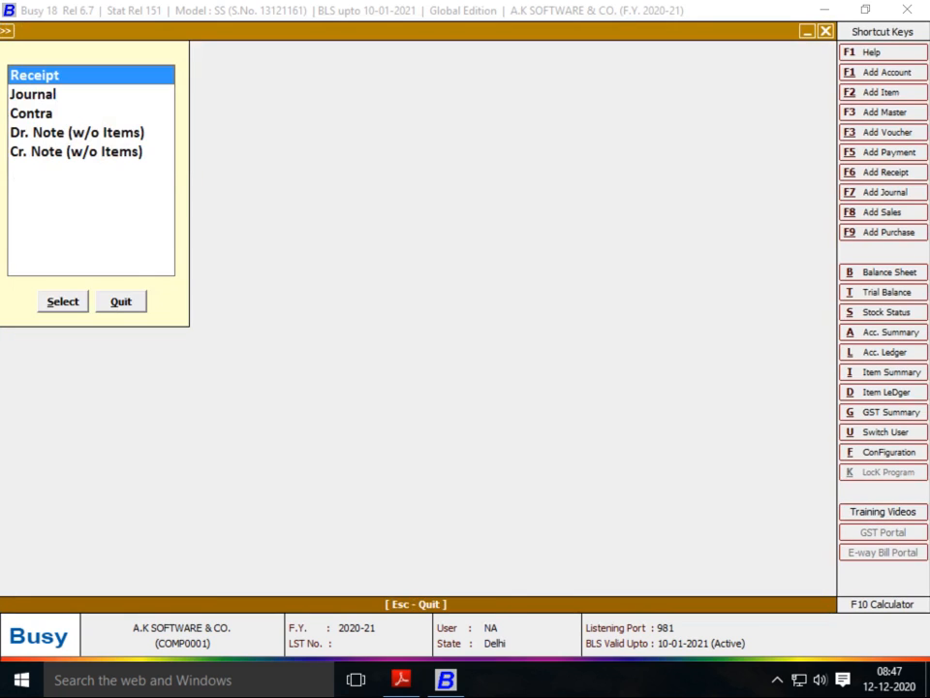
pyautogui.press('Return')
pyautogui.press('Return')
pyautogui.write('2')
pyautogui.press('Return')
# - Credit M.S.INTERNATIONLS with 50,000 in the receipt voucher, taking the amount from the Axis Bank page in Adobe Reader
pyautogui.press('Return')
pyautogui.write('ms')
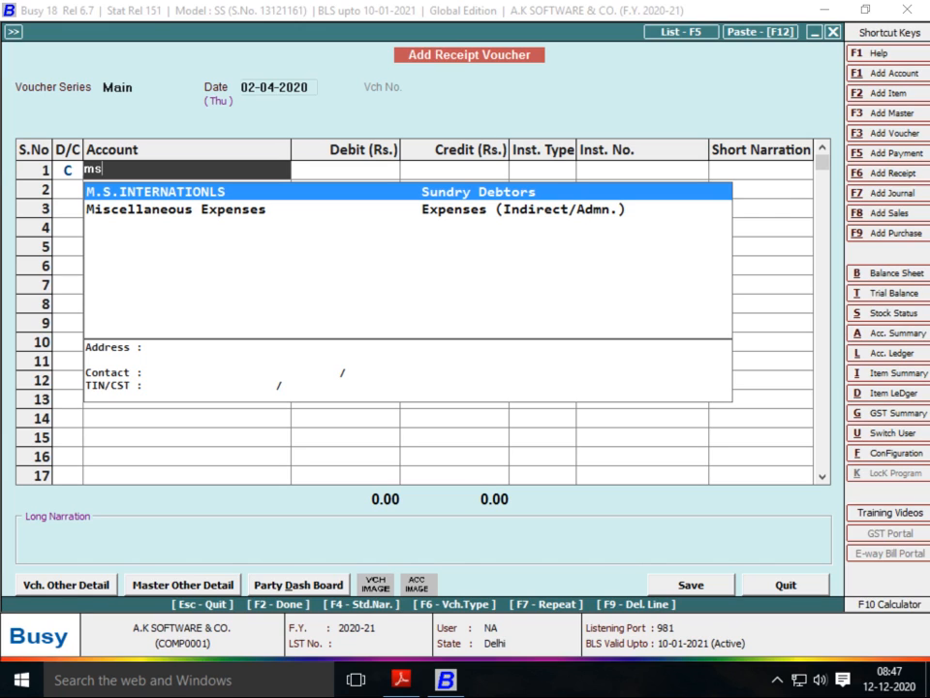
pyautogui.press('Return')
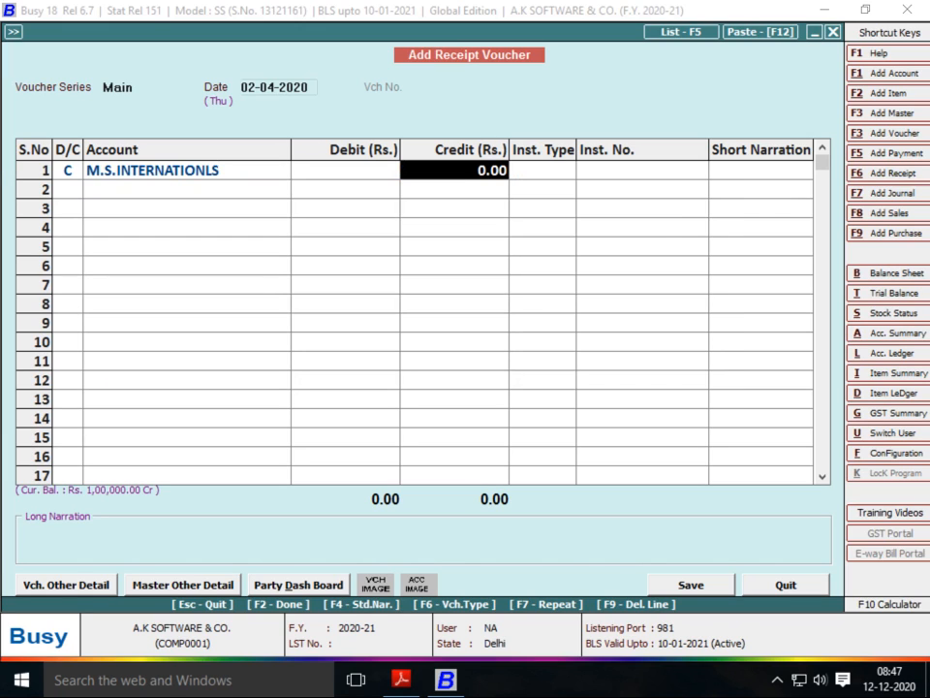
pyautogui.hotkey('alt', 'Tab')
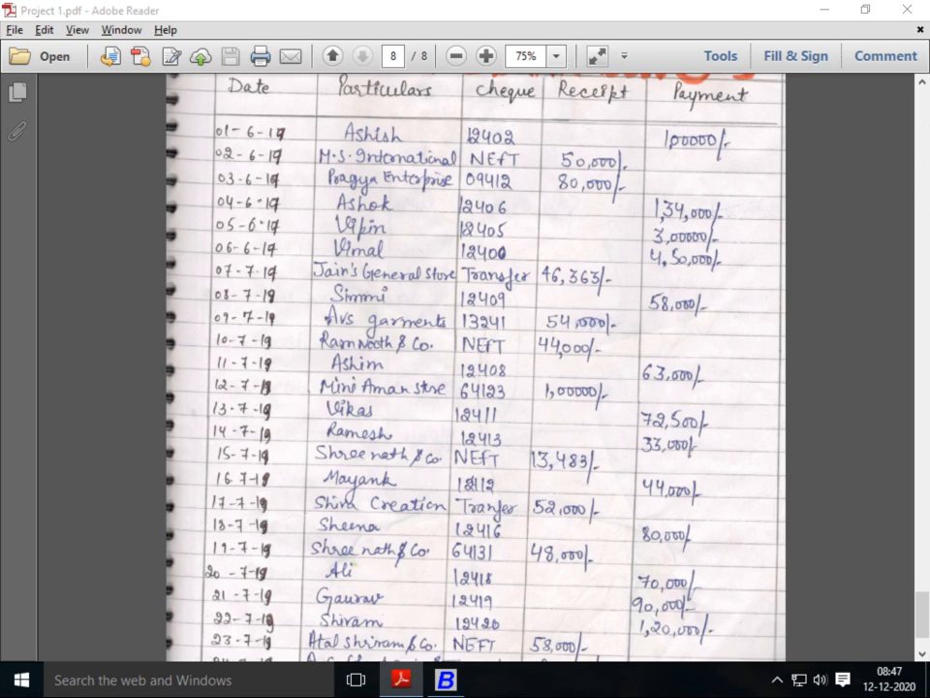
pyautogui.hotkey('alt', 'Tab')
pyautogui.write('50,000')
pyautogui.press('Return')
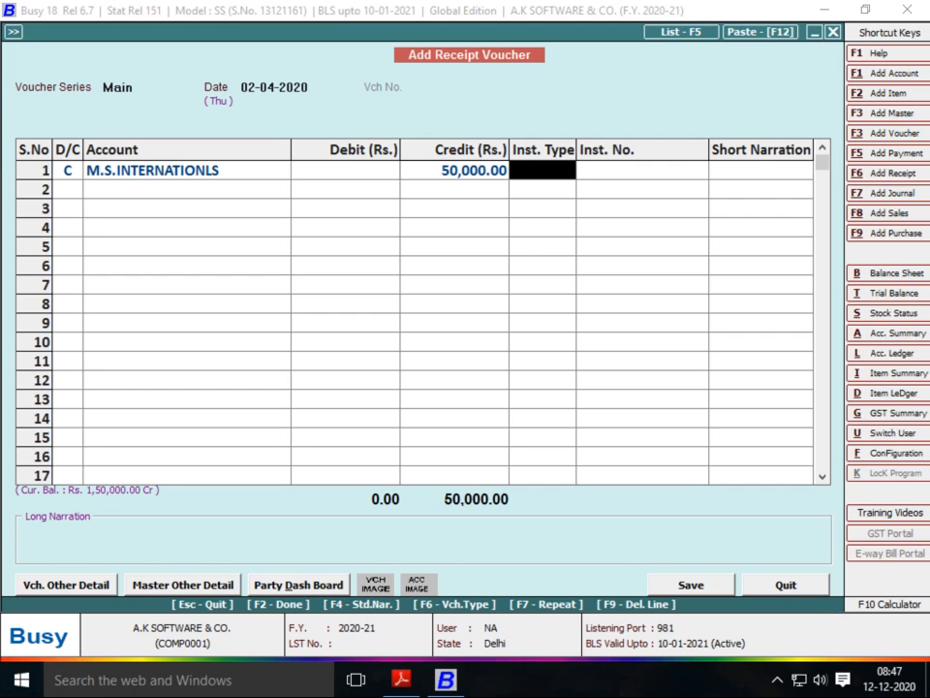
# - Re-enter the M.S.INTERNATIONLS credit of 50,000 and set its instrument type to NEFT without an instrument number
pyautogui.press('Down')
pyautogui.press('Down')
pyautogui.press('Down')
pyautogui.press('Down')
pyautogui.press('Down')
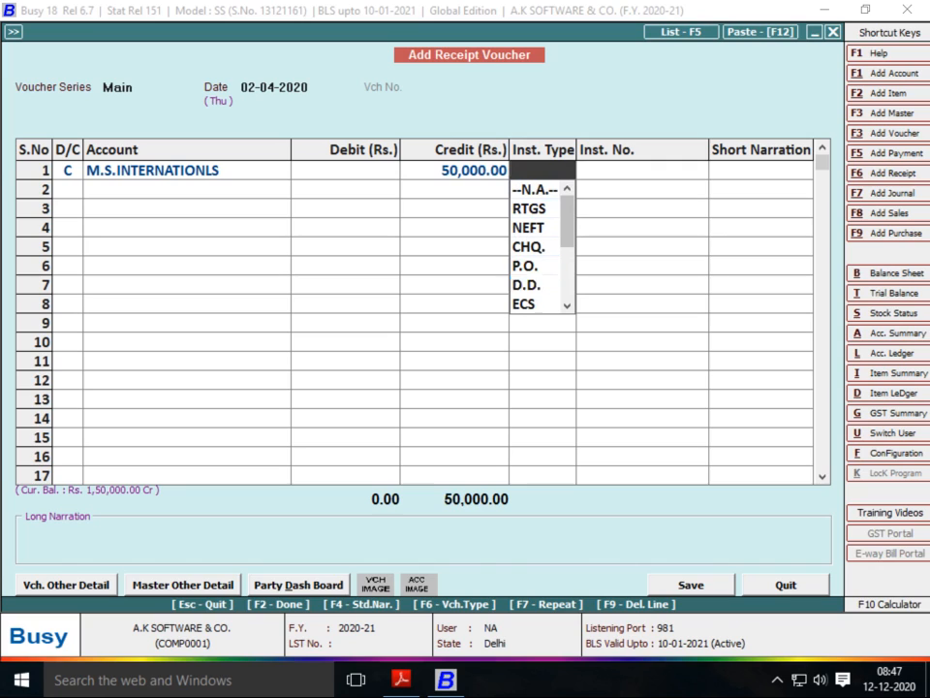
pyautogui.press('Escape')
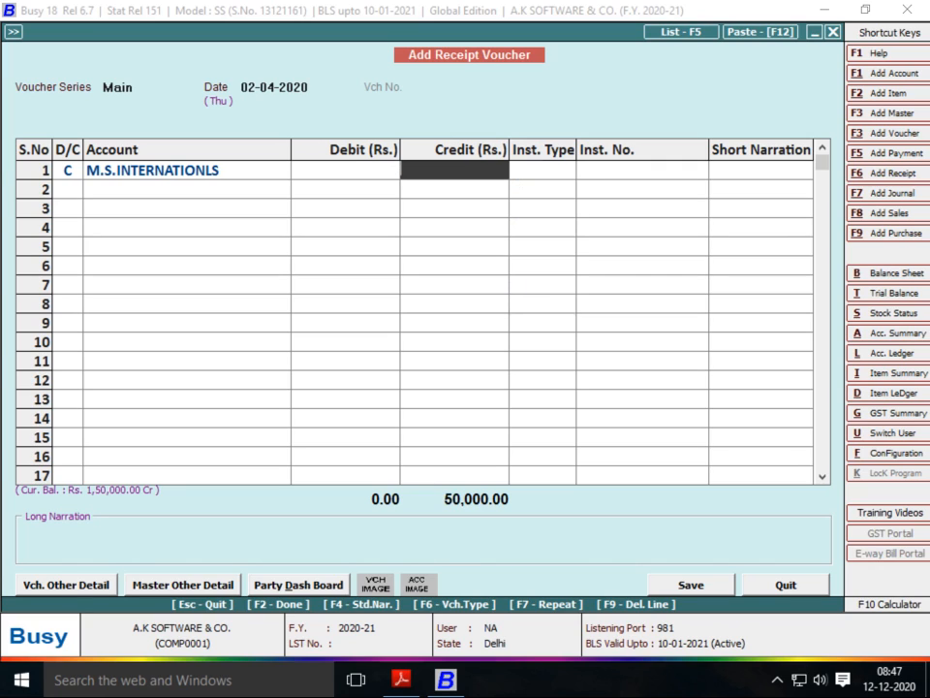
pyautogui.press('Return')
pyautogui.press('Return')
pyautogui.write('50000')
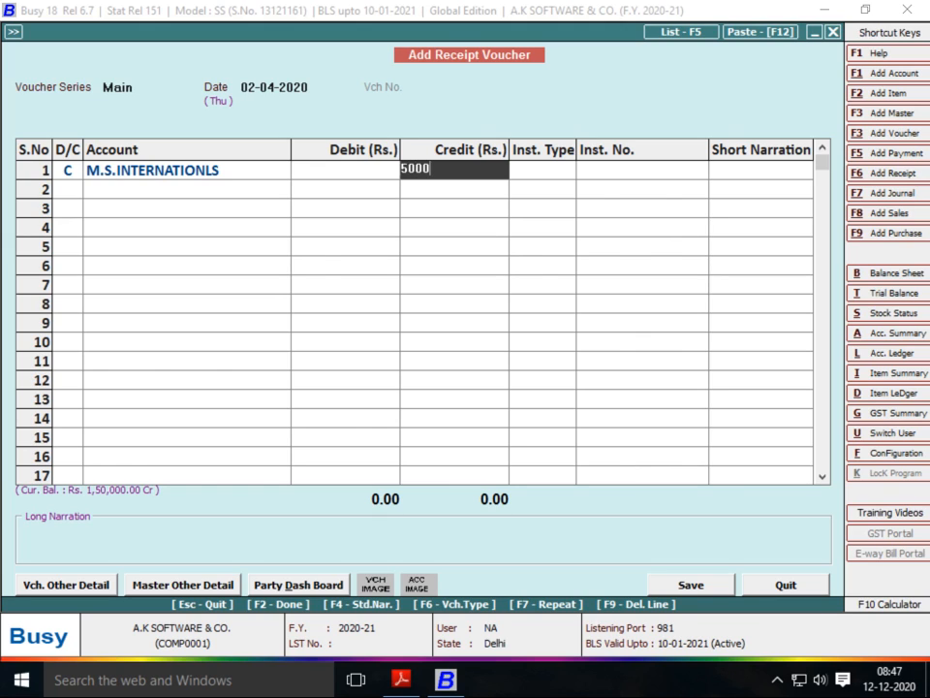
pyautogui.press('Return')
pyautogui.write('n')
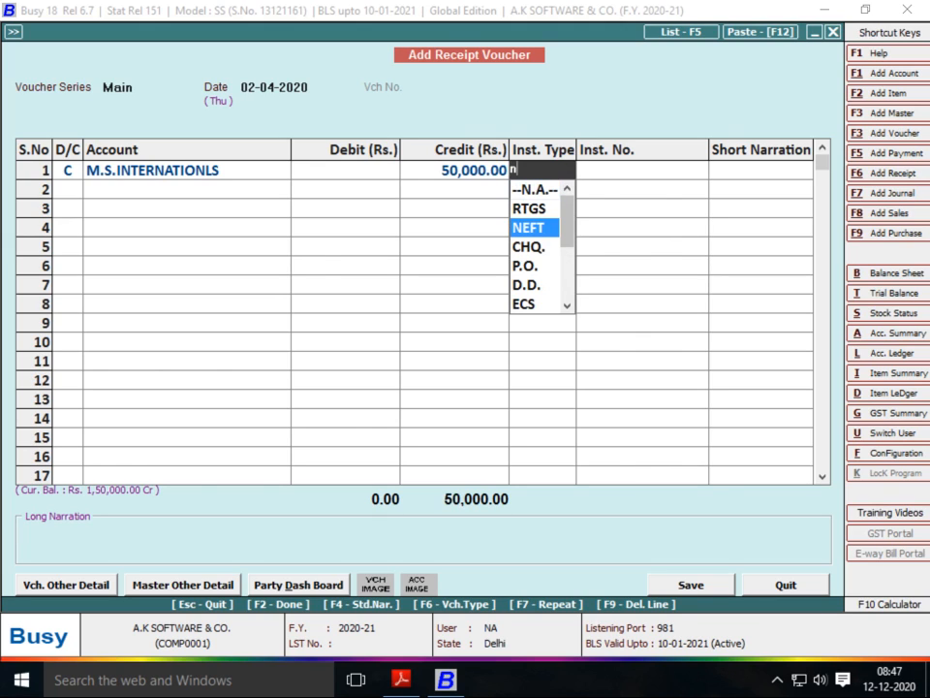
pyautogui.press('Return')
pyautogui.press('Return')
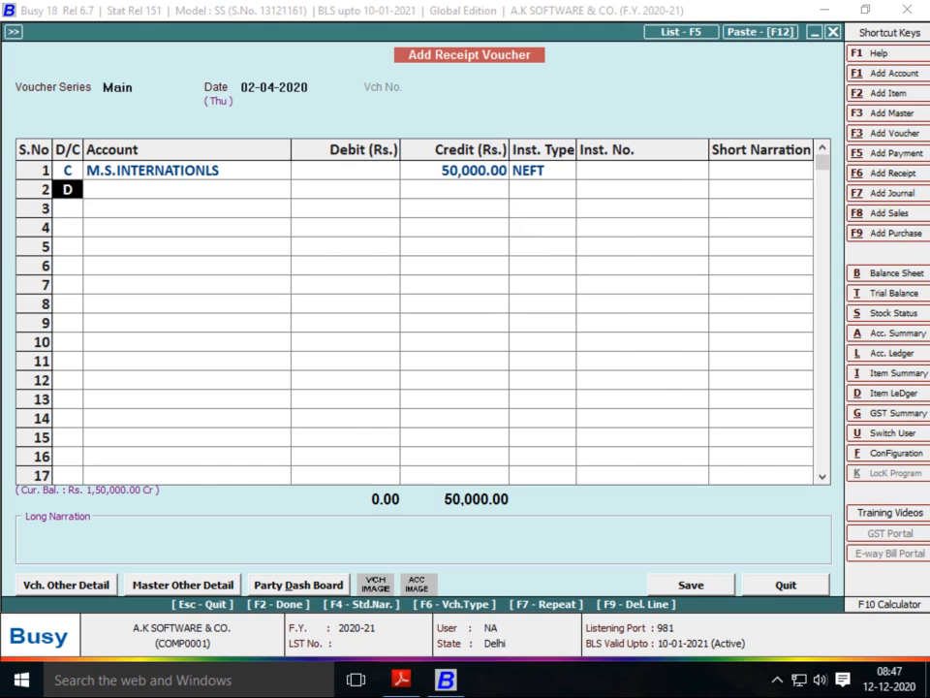
# - Debit the Axis Bank account with the 50,000 receipt and save the voucher without a narration
pyautogui.press('Return')
pyautogui.write('ax')
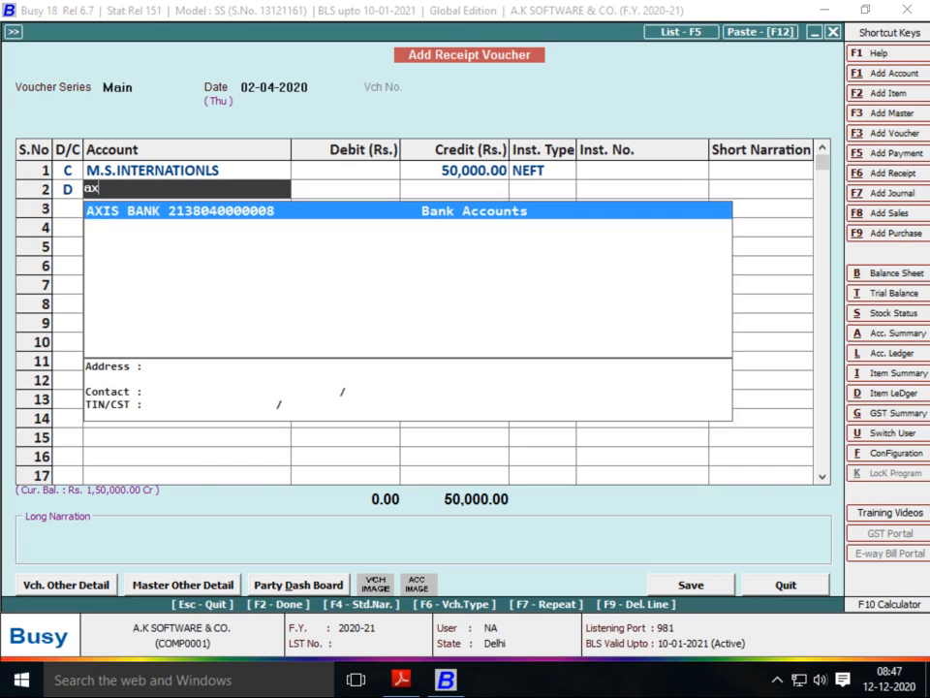
pyautogui.press('Return')
pyautogui.press('Return')
pyautogui.press('Return')
pyautogui.press('Return')
pyautogui.press('Return')
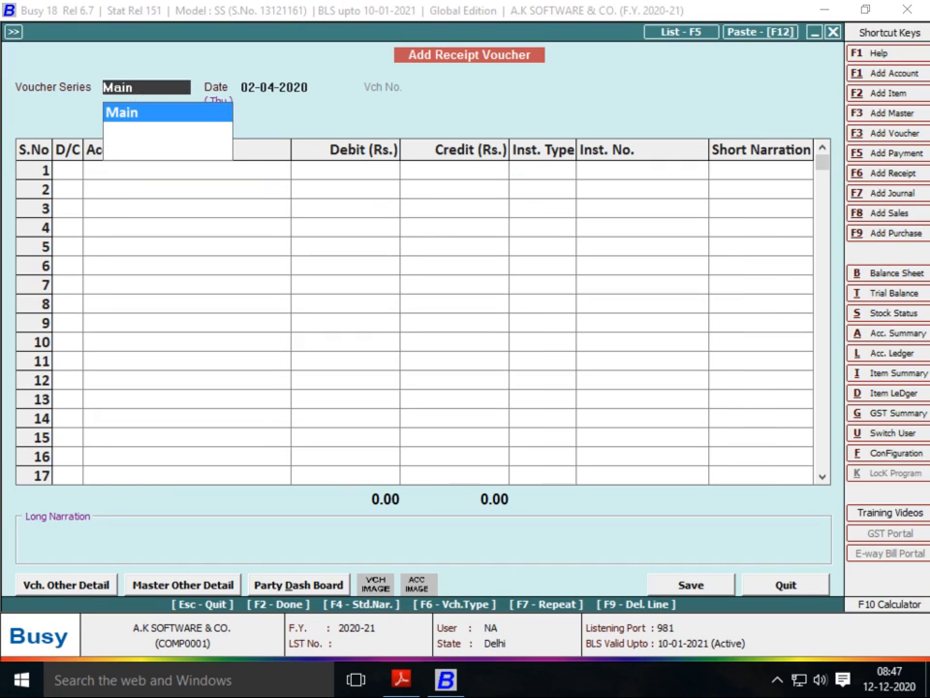
# - Check the next bank book entry in Adobe Reader and date the new receipt voucher 03-04-2020 in Busy
pyautogui.press('Return')
pyautogui.hotkey('alt', 'Tab')
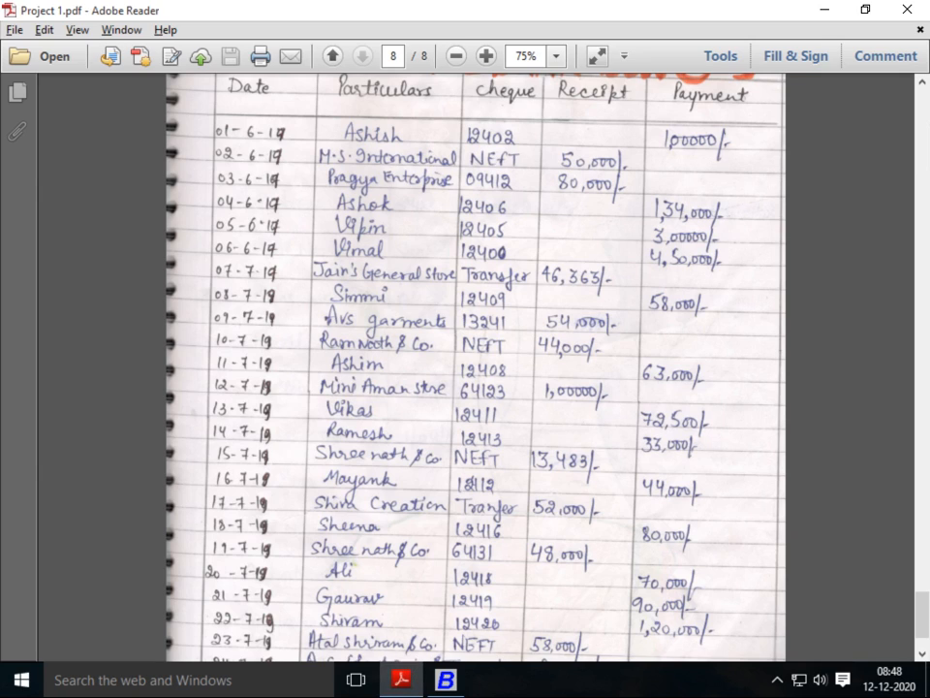
pyautogui.hotkey('alt', 'Tab')
pyautogui.write('3')
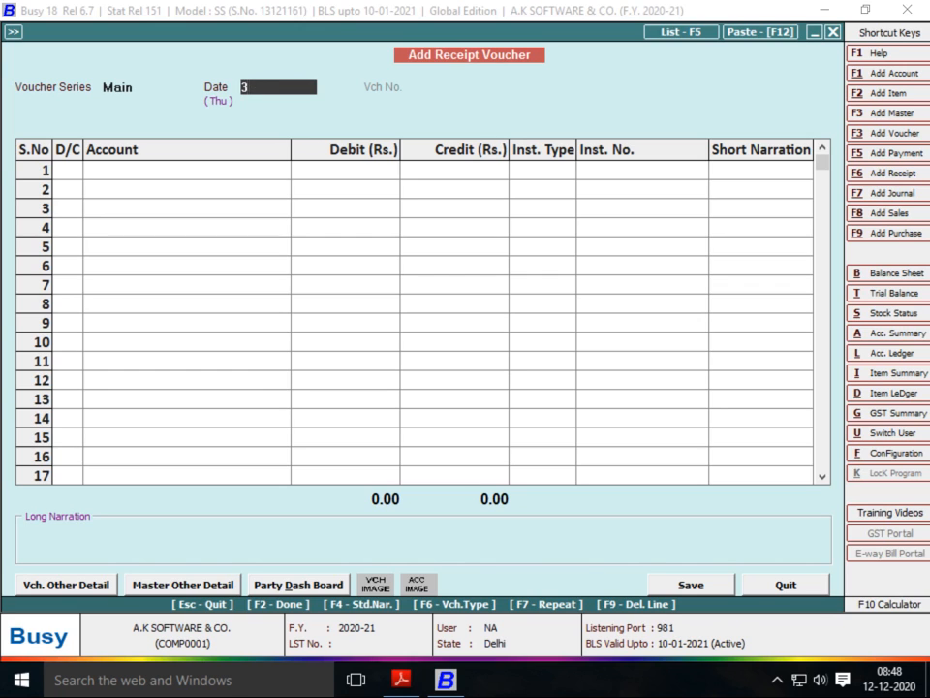
pyautogui.press('Return')
# - Credit PRAYGYA ENTERPRISE with 80,000 on the first line of the receipt voucher
pyautogui.press('Return')
pyautogui.write('prayg')
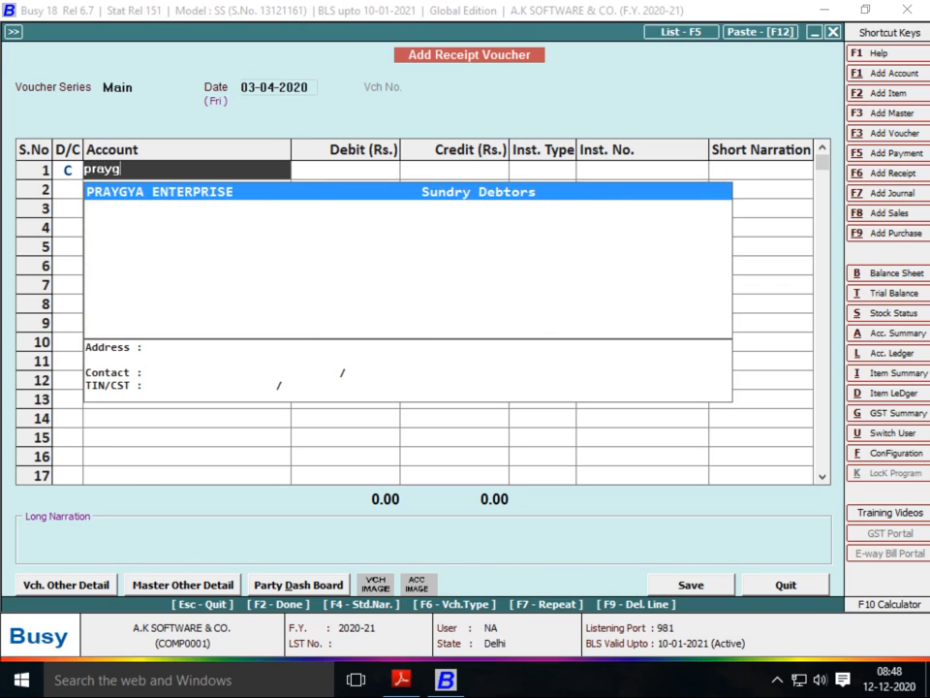
pyautogui.press('Return')
pyautogui.write('80000')
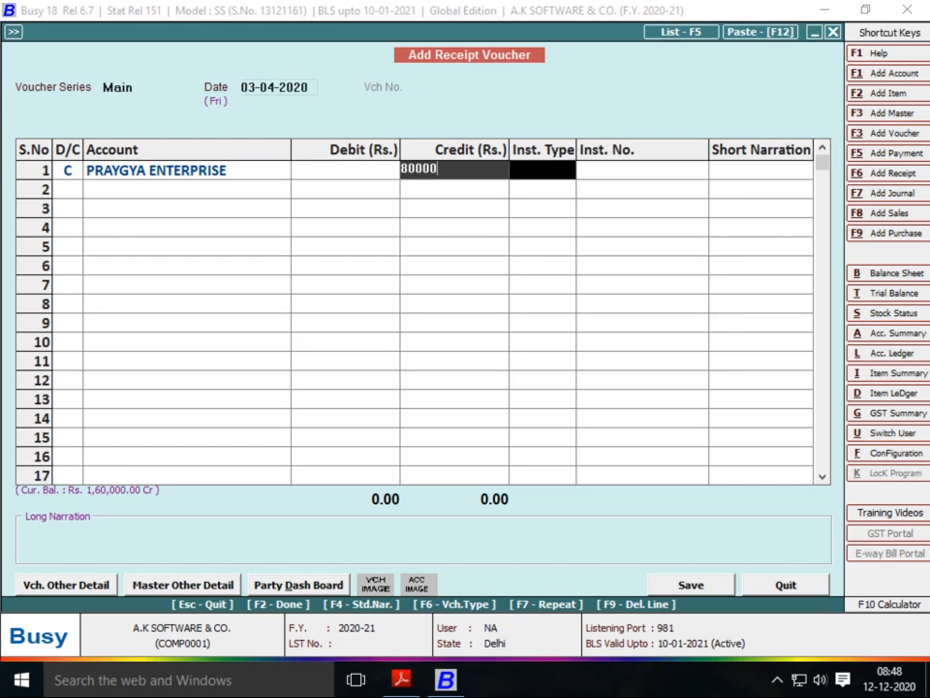
pyautogui.press('Return')
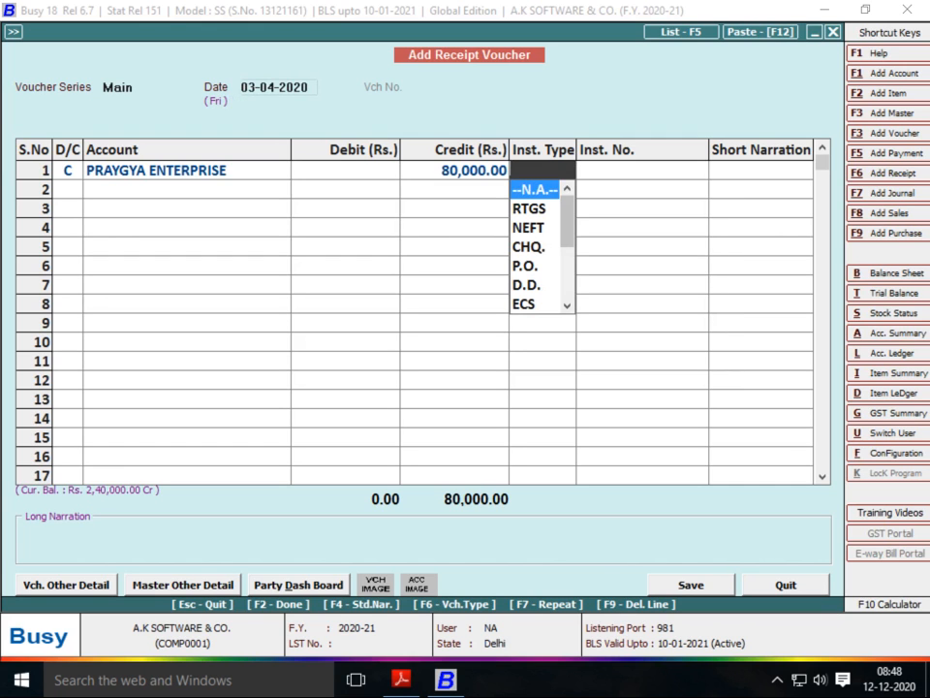
# - Set the PRAYGYA ENTERPRISE line's instrument type to CHQ. with the number 09412 from the bank book in Adobe Reader
pyautogui.hotkey('alt', 'Tab')
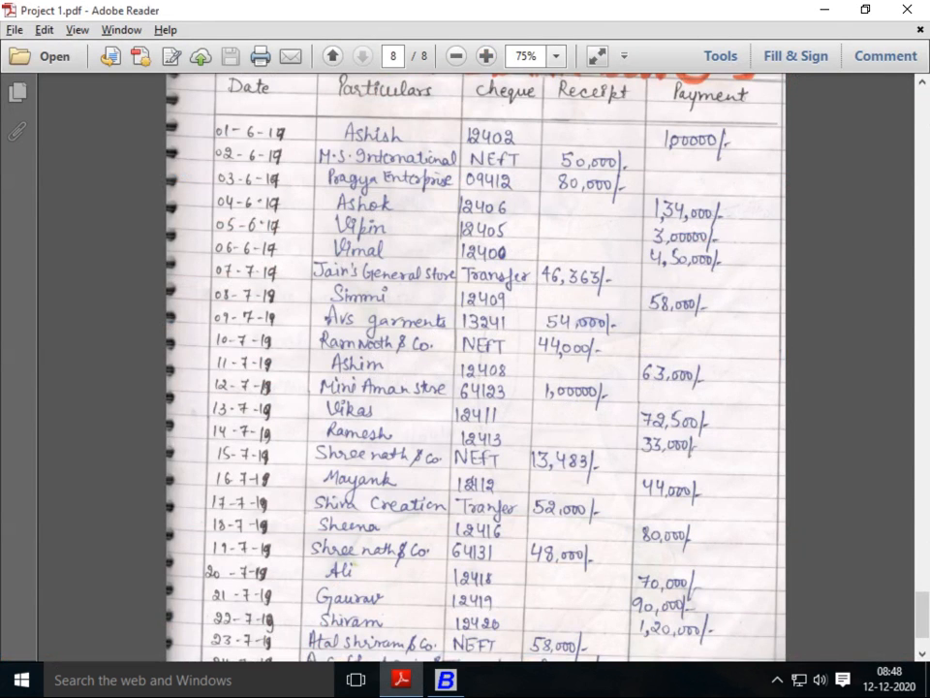
pyautogui.hotkey('alt', 'Tab')
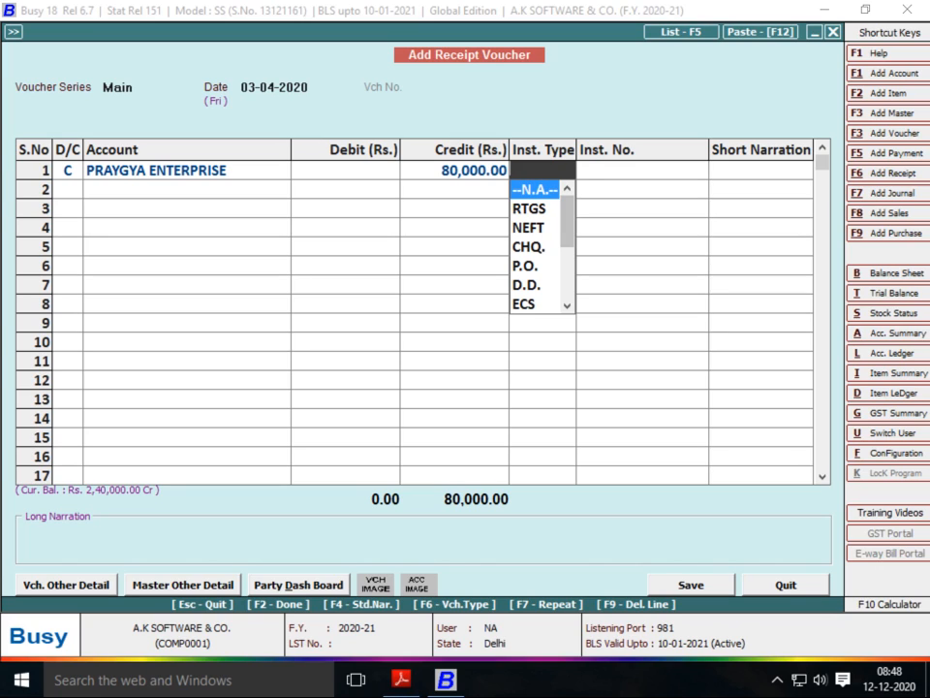
pyautogui.press('Return')
pyautogui.press('Left')
pyautogui.press('c')
pyautogui.press('Return')
pyautogui.write('09412')
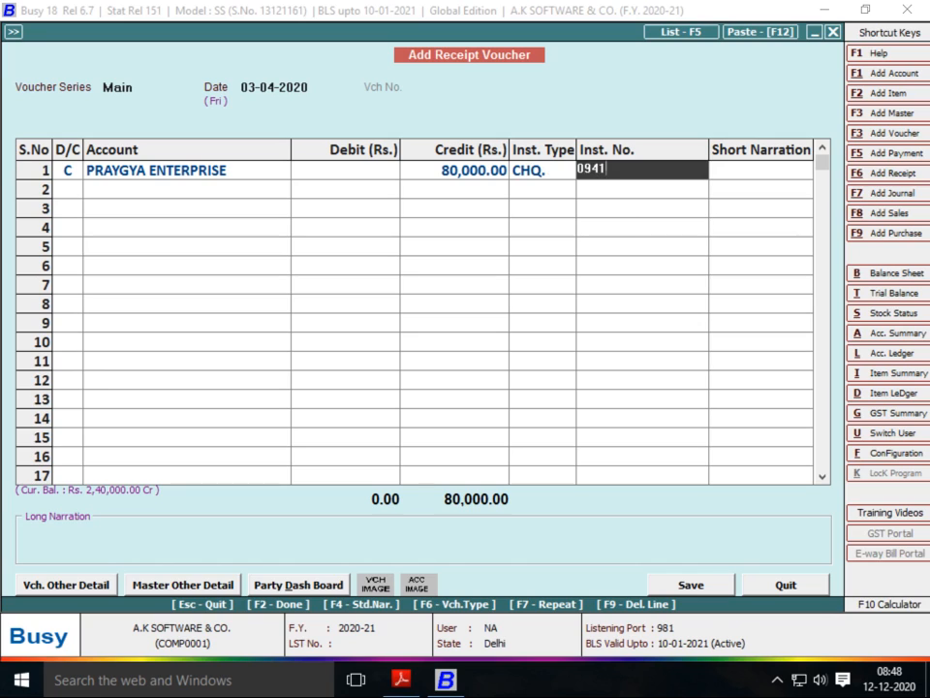
pyautogui.press('Return')
# - Debit the Axis Bank account with 80,000 and save the receipt voucher without a narration
pyautogui.press('Return')
pyautogui.press('Return')
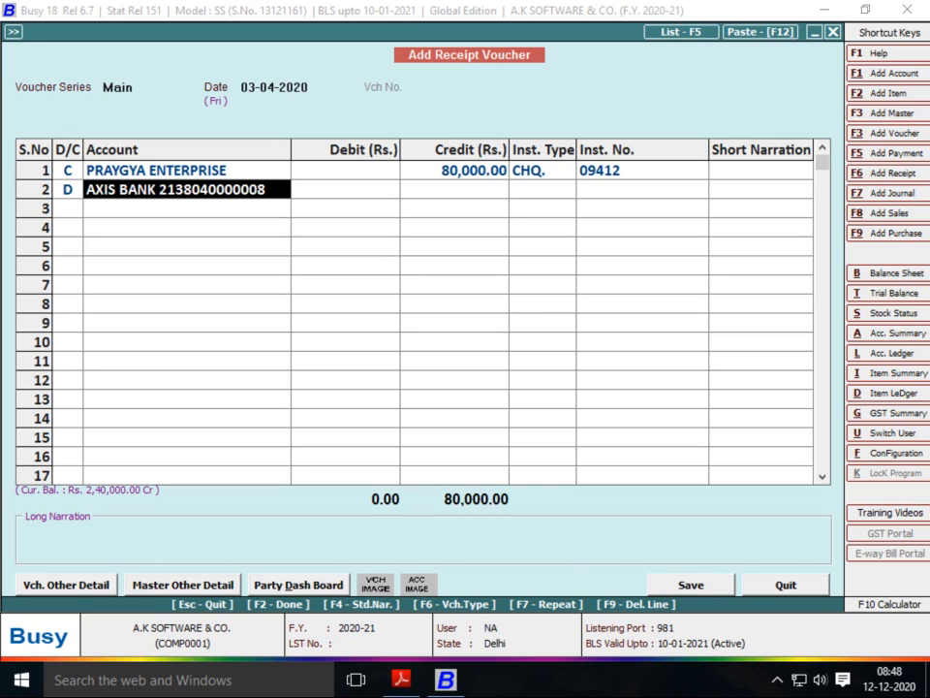
pyautogui.press('Return')
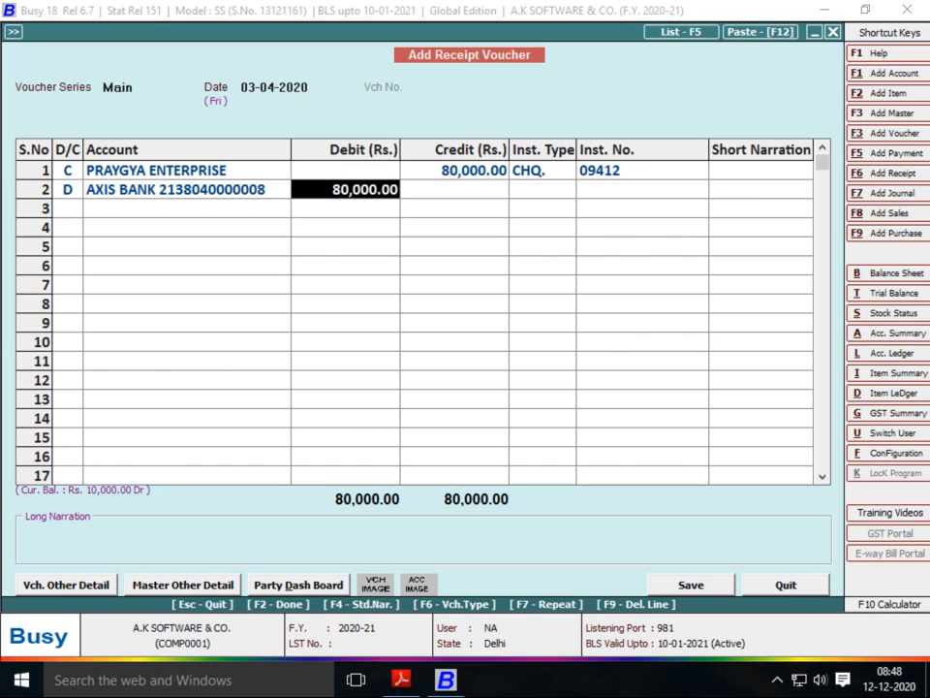
pyautogui.press('Return')
pyautogui.press('Return')
pyautogui.press('Return')
pyautogui.press('Return')
pyautogui.press('Return')
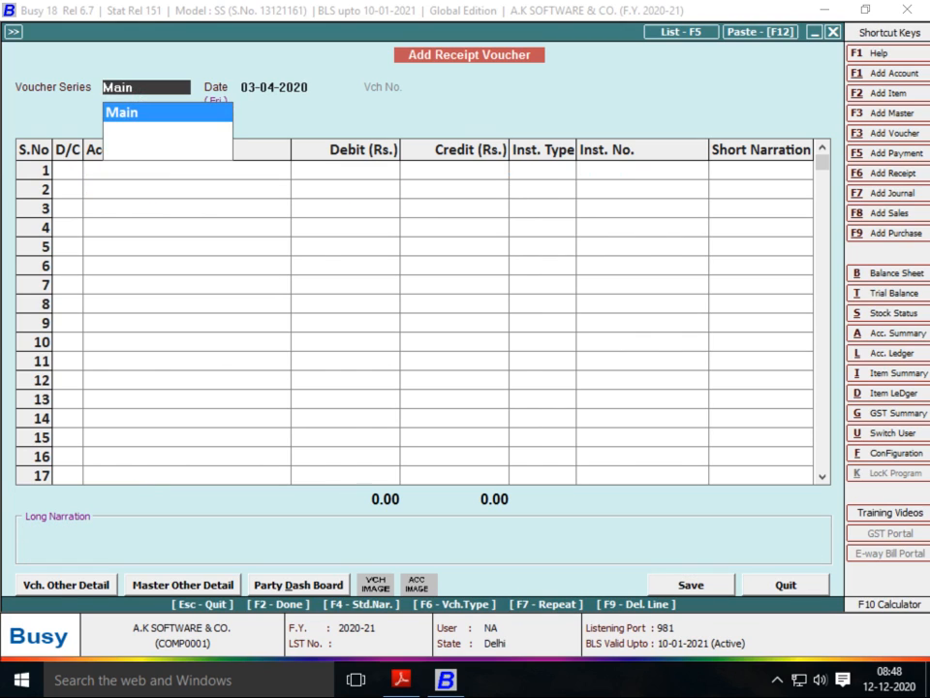
# - Review the remaining Axis Bank entries on page 8 in Adobe Reader and change to a new payment voucher in Busy
pyautogui.hotkey('alt', 'Tab')
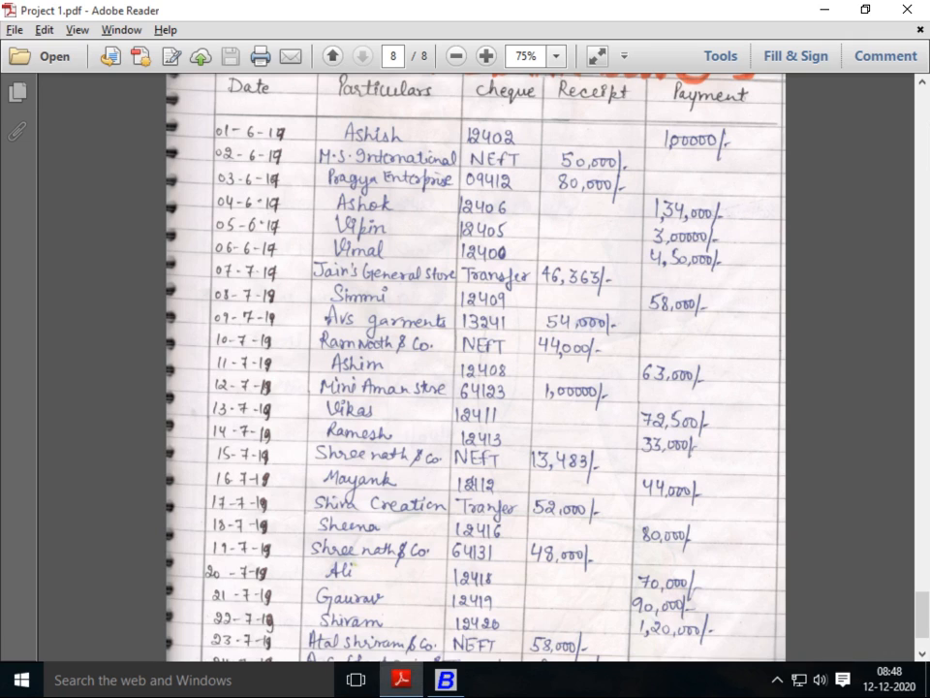
pyautogui.scroll(-1, 474, 369)
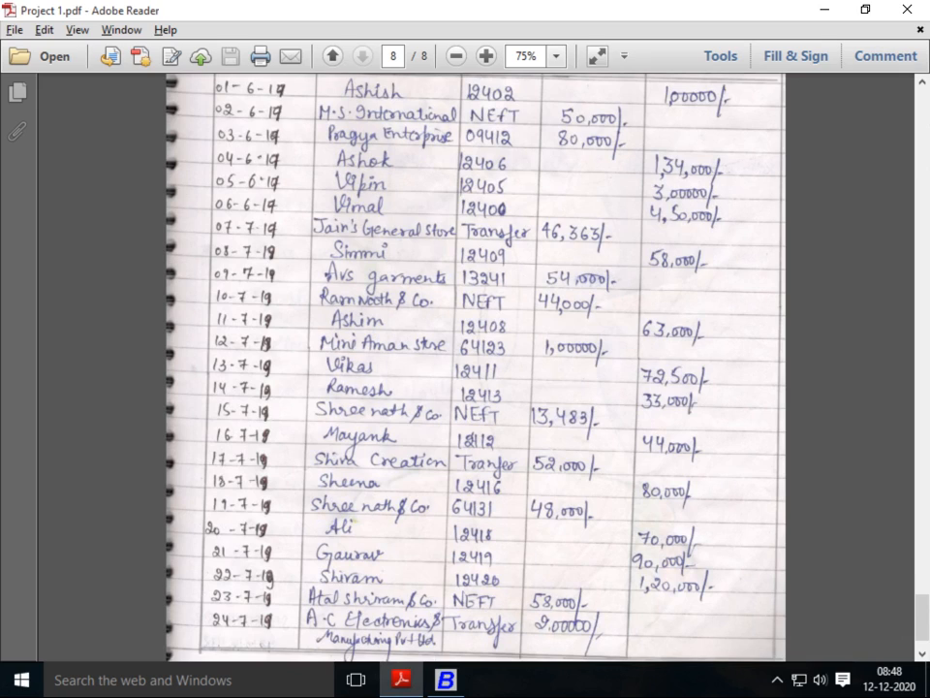
pyautogui.hotkey('alt', 'Tab')
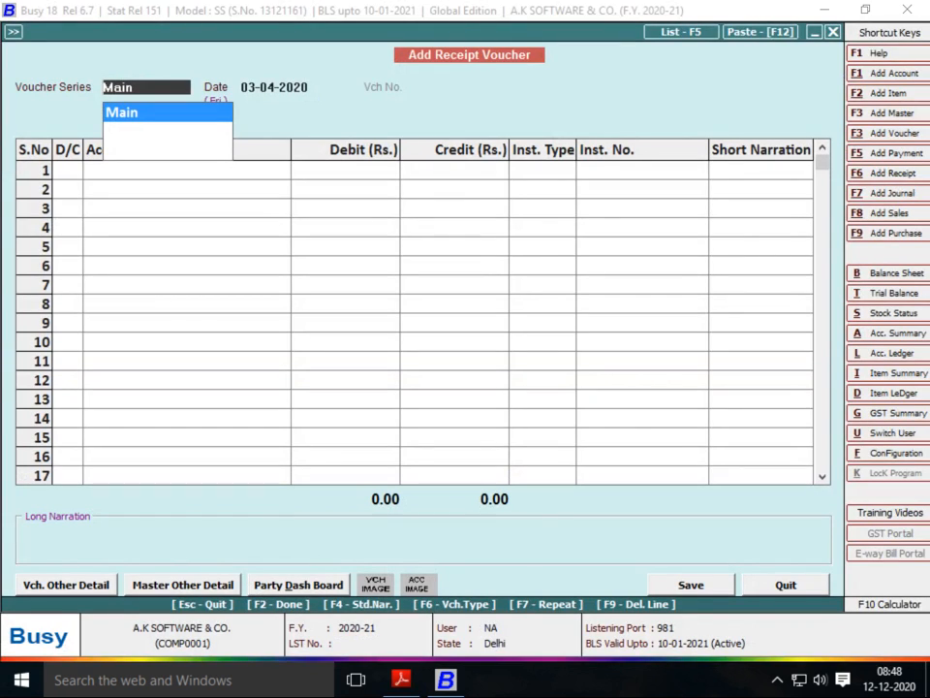
pyautogui.press('Escape')
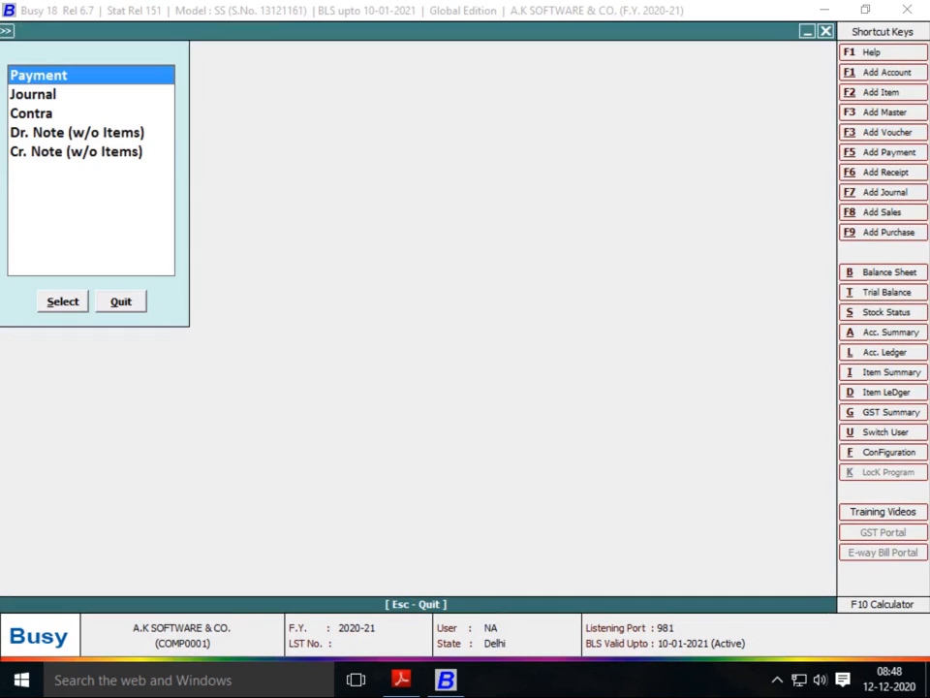
pyautogui.press('Return')
pyautogui.press('Return')
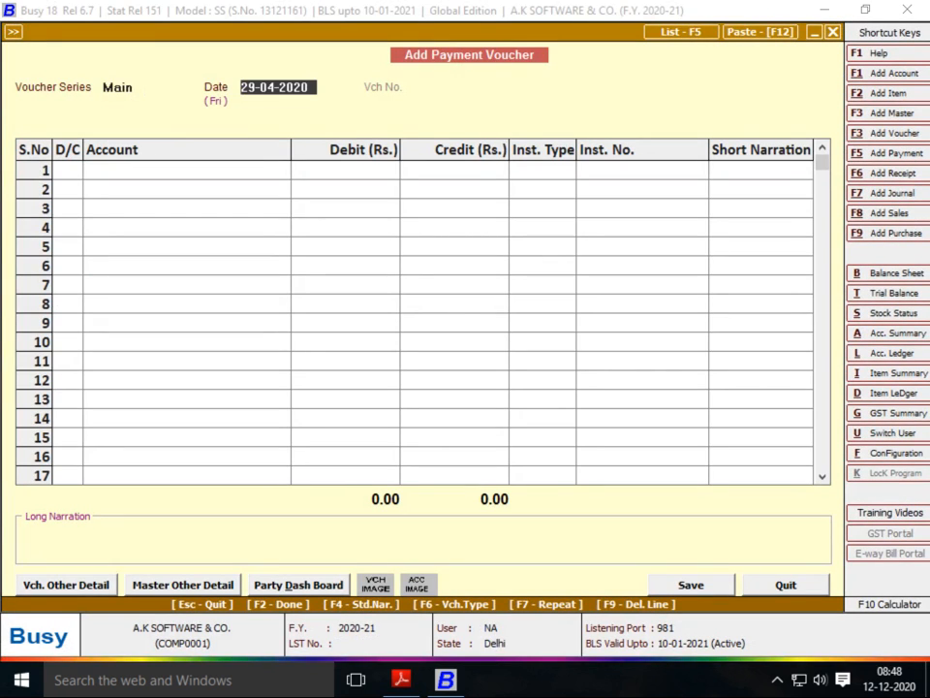
# - Recheck the next payment entry in Adobe Reader and date the payment voucher 04-04-2020 in Busy
pyautogui.hotkey('alt', 'Tab')
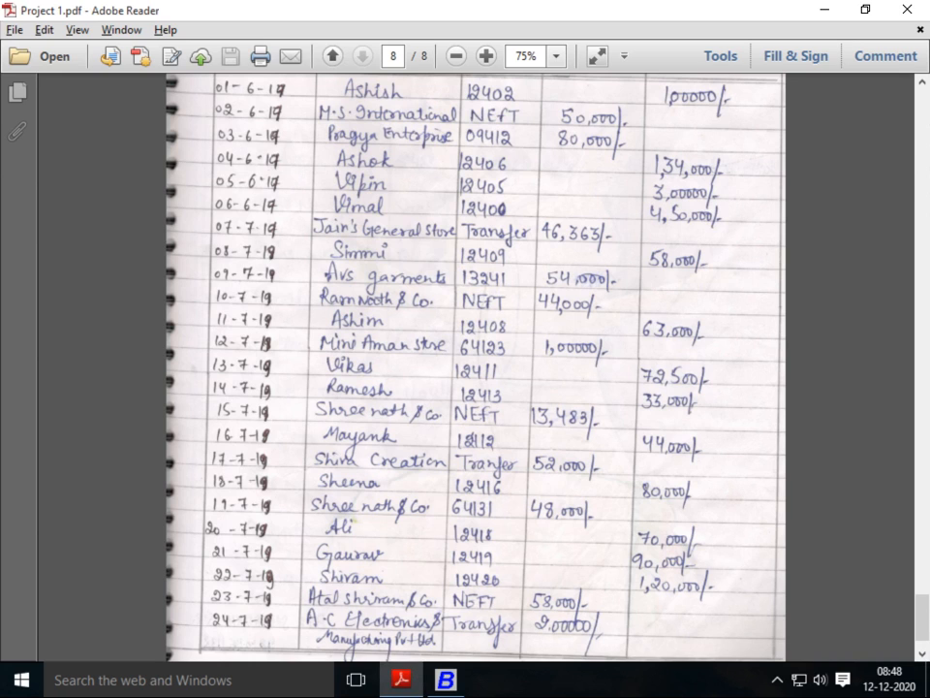
pyautogui.hotkey('alt', 'Tab')
pyautogui.write('4')
pyautogui.press('Return')
pyautogui.press('Return')
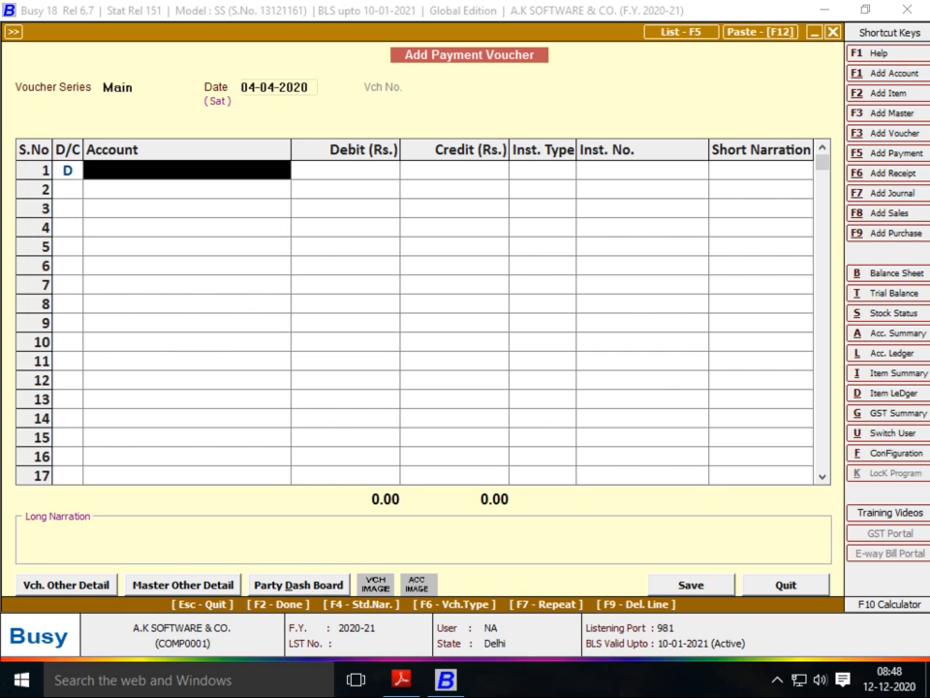
# - Debit the sundry creditor named in the bank book's fourth entry with 1,34,000
pyautogui.write('ashok')
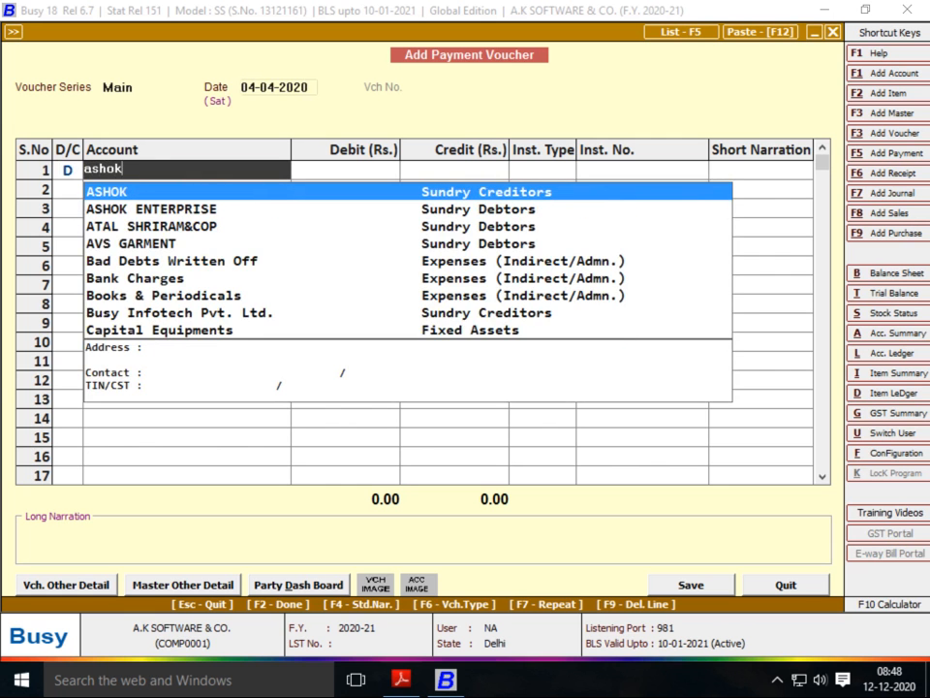
pyautogui.press('Return')
pyautogui.hotkey('alt', 'Tab')
pyautogui.hotkey('alt', 'Tab')
pyautogui.write('1,34,000')
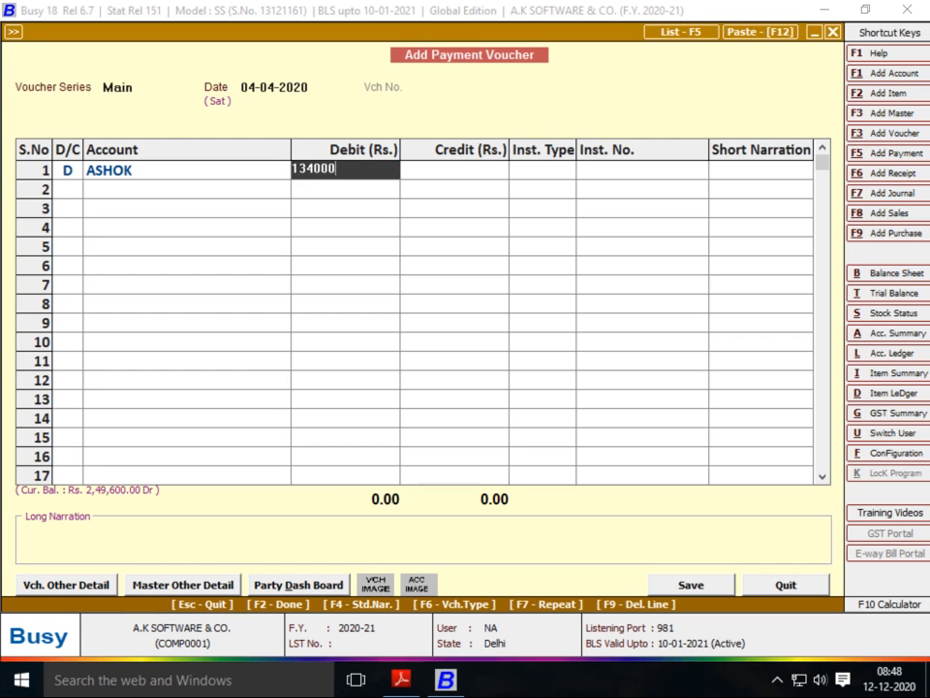
pyautogui.press('Return')
# - Set the instrument type of the 1,34,000 debit line to CHQ
pyautogui.press('Return')
pyautogui.press('Up')
pyautogui.press('Return')
pyautogui.press('Return')
pyautogui.press('Return')
pyautogui.press('Down')
pyautogui.press('Down')
pyautogui.press('Down')
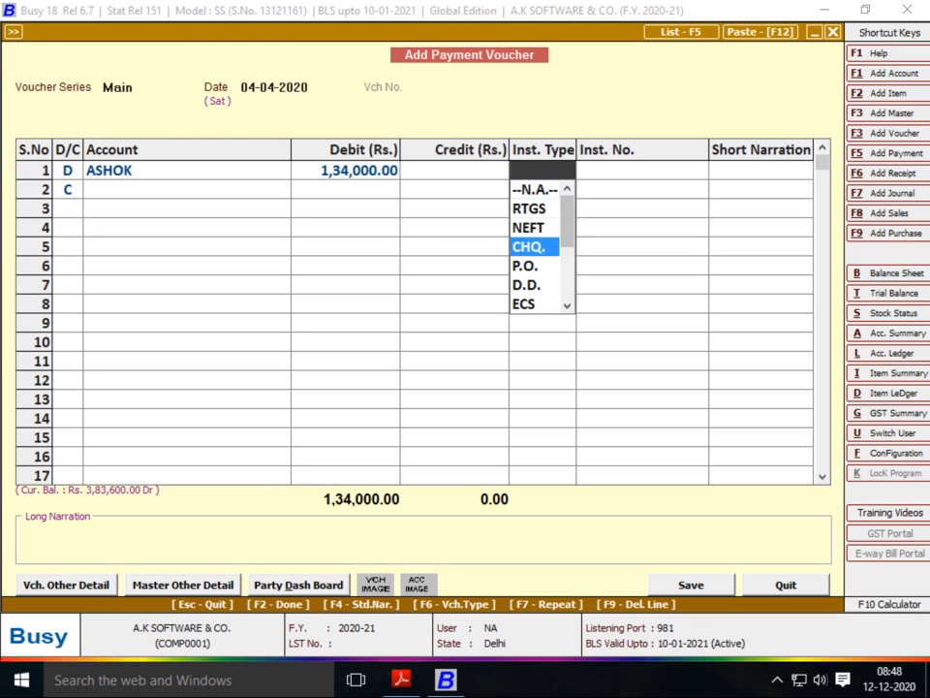
pyautogui.press('Return')
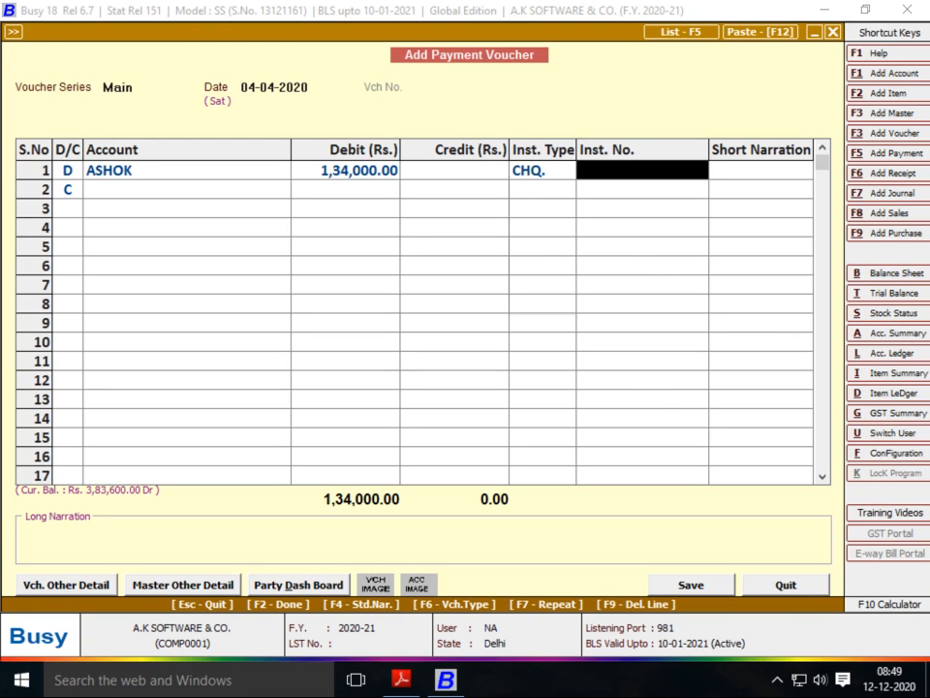
# - Look up the payment's cheque number in Adobe Reader and enter 12406 as the debit line's instrument number in Busy
pyautogui.hotkey('alt', 'Tab')
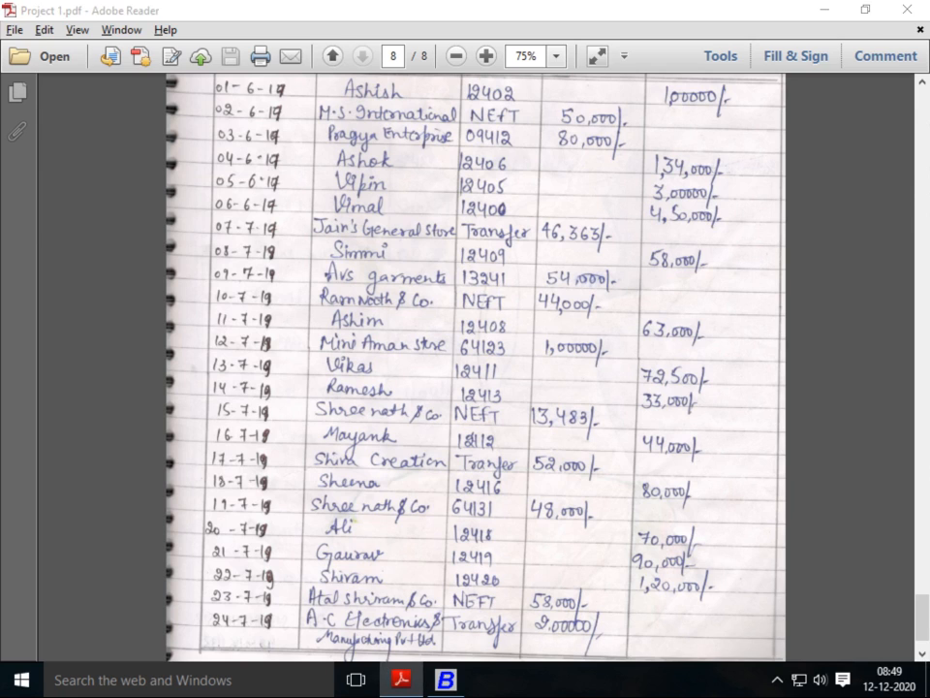
pyautogui.hotkey('alt', 'Tab')
pyautogui.write('124060')
pyautogui.press('Return')
pyautogui.hotkey('shift', 'Tab')
pyautogui.press('BackSpace')
pyautogui.write('12406')
pyautogui.press('Return')
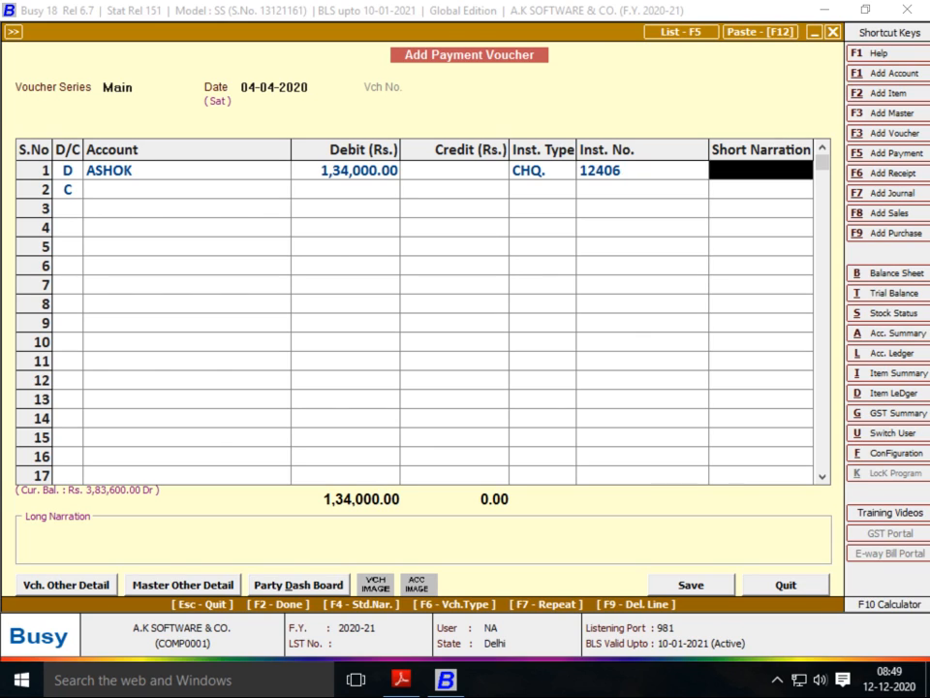
# - Credit the Axis Bank account with 1,34,000 and save the payment voucher
pyautogui.press('Return')
pyautogui.write('ax')
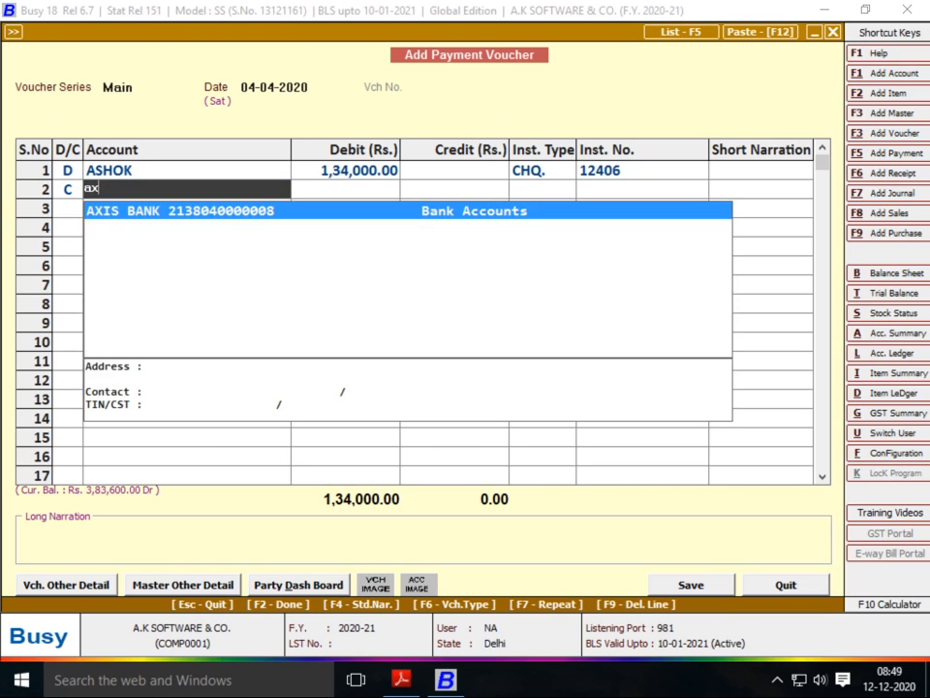
pyautogui.press('Return')
pyautogui.press('Return')
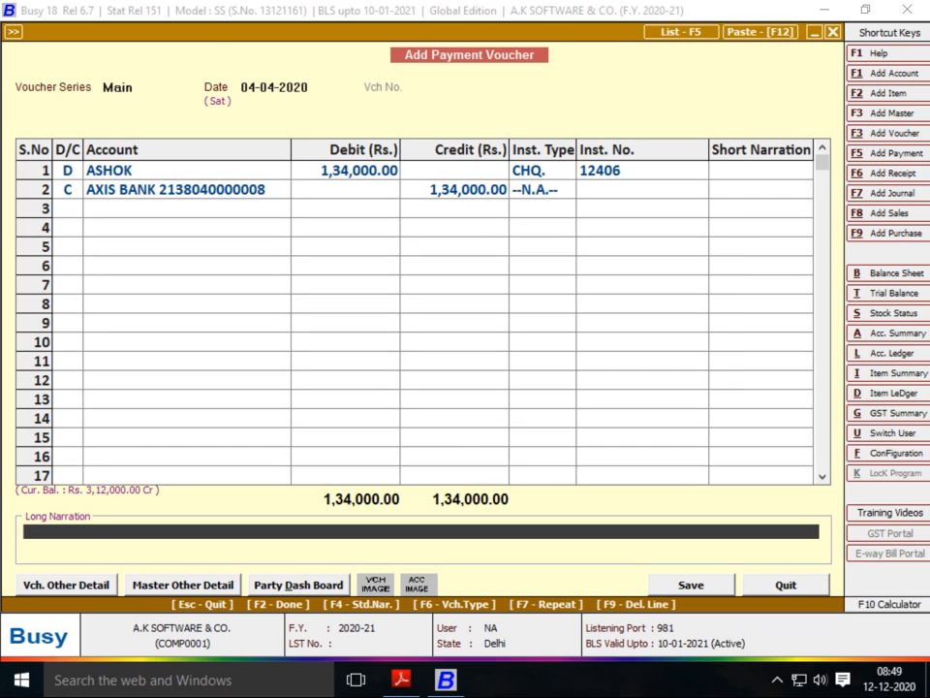
pyautogui.press('F2')
# - Keep the new payment voucher's date at 04-04-2020 and debit the sundry creditor from the bank book's fifth entry, checking the name in Adobe Reader
pyautogui.press('Return')
pyautogui.press('Return')
pyautogui.press('Return')
pyautogui.hotkey('alt', 'Tab')
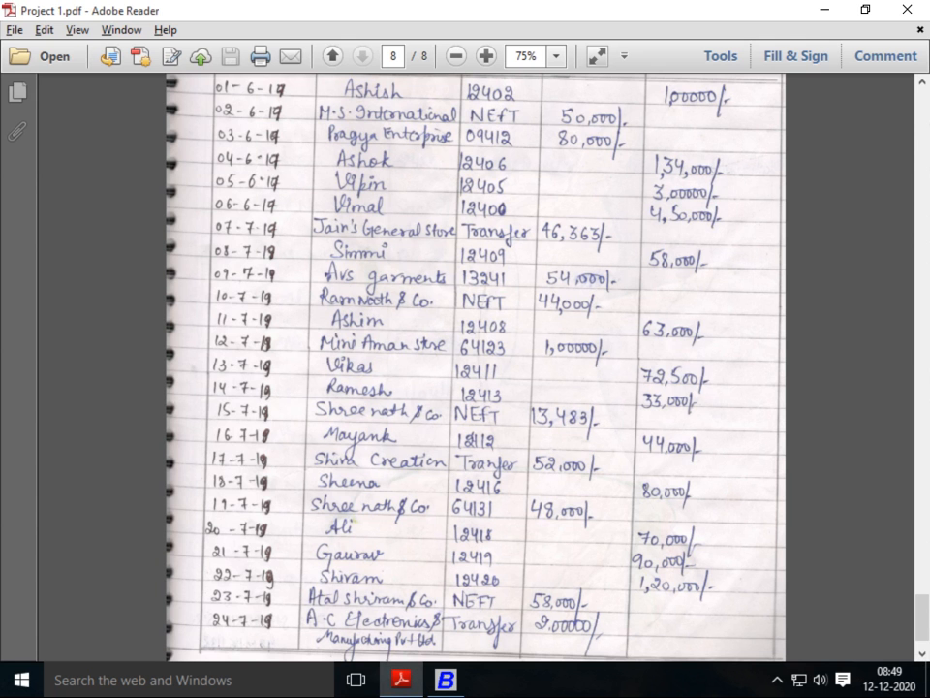
pyautogui.hotkey('alt', 'Tab')
pyautogui.write('vi')
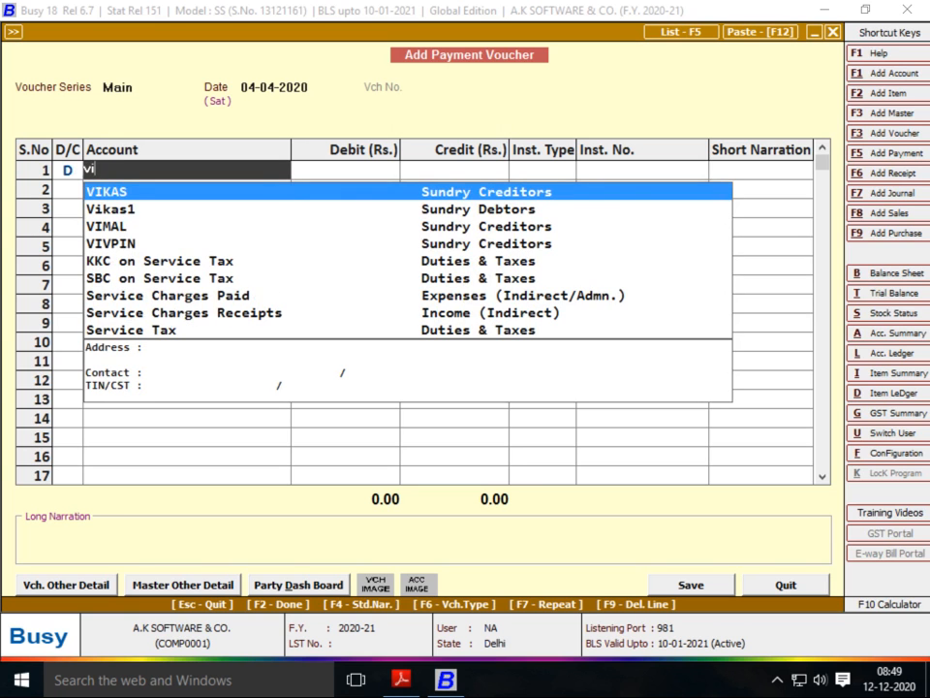
pyautogui.hotkey('alt', 'Tab')
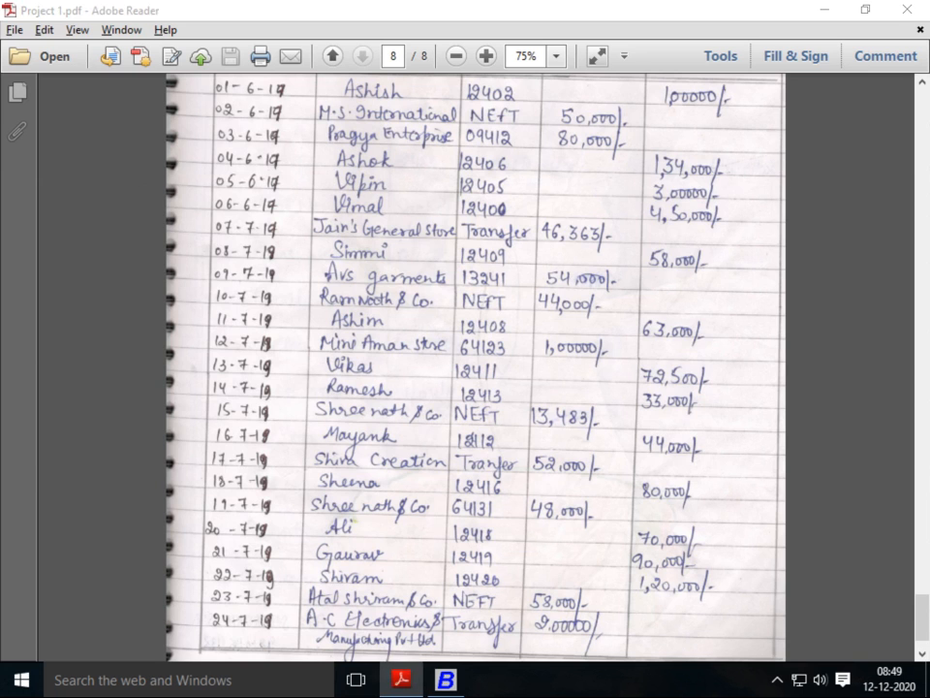
pyautogui.hotkey('alt', 'Tab')
pyautogui.press('Down')
pyautogui.press('Down')
pyautogui.press('Down')
pyautogui.press('Return')
# - Check the fifth entry's amount in Adobe Reader and enter 3,00,000 as the debit in Busy
pyautogui.hotkey('alt', 'Tab')
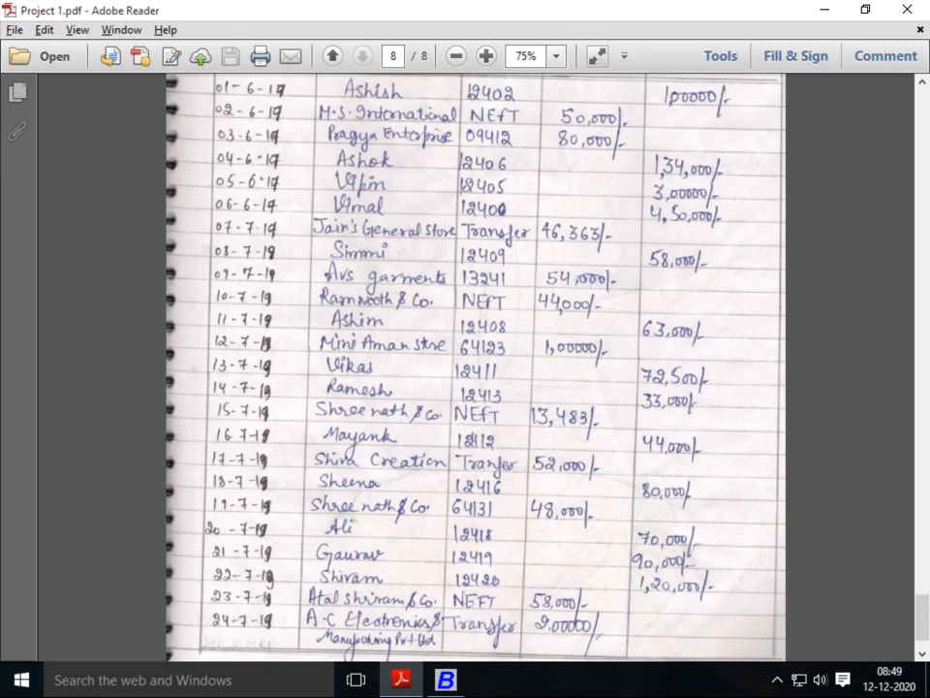
pyautogui.hotkey('alt', 'Tab')
pyautogui.write('3000')
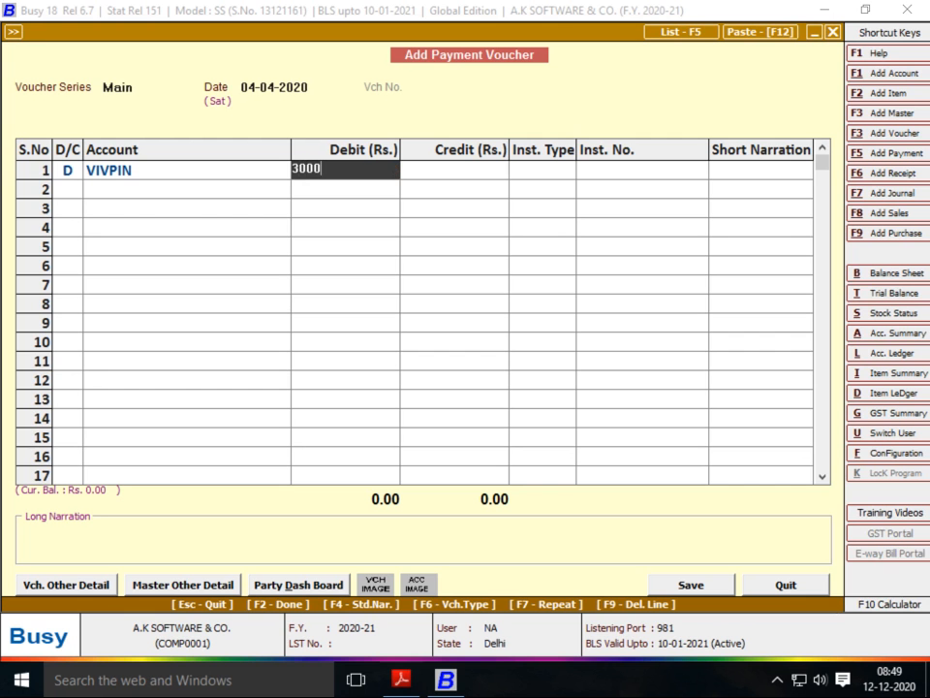
pyautogui.hotkey('alt', 'Tab')
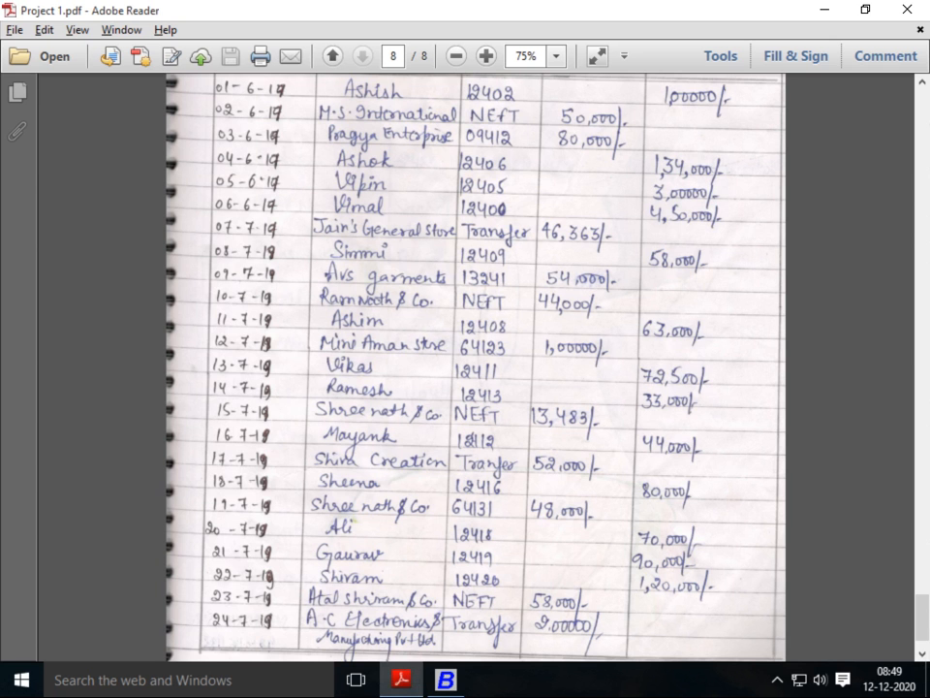
pyautogui.hotkey('alt', 'Tab')
pyautogui.write('00')
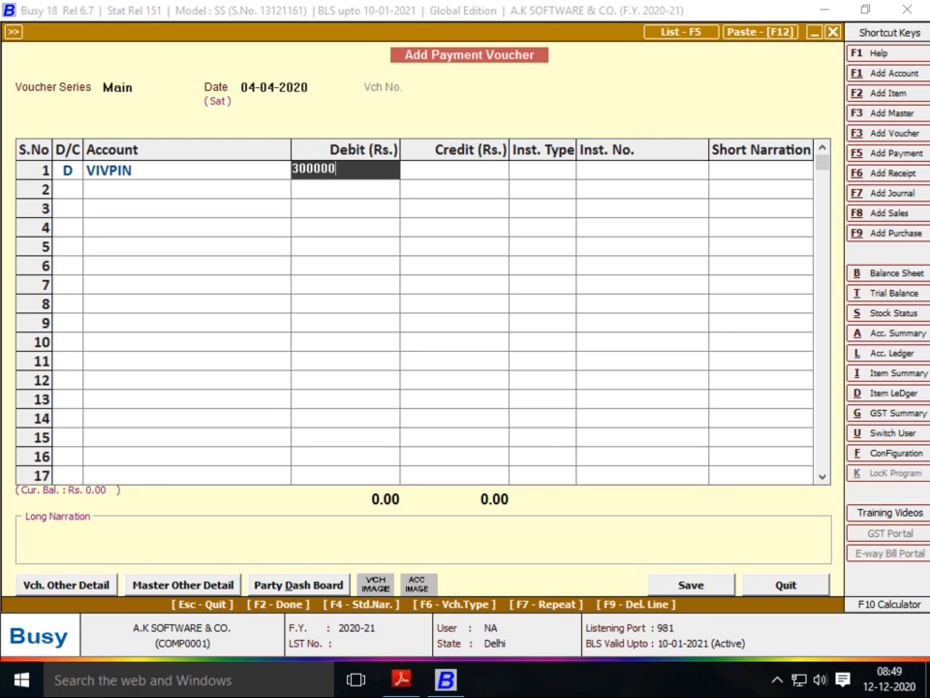
pyautogui.press('Return')
# - Set the 3,00,000 debit line's instrument type to CHQ. and its instrument number to 12406
pyautogui.write('c')
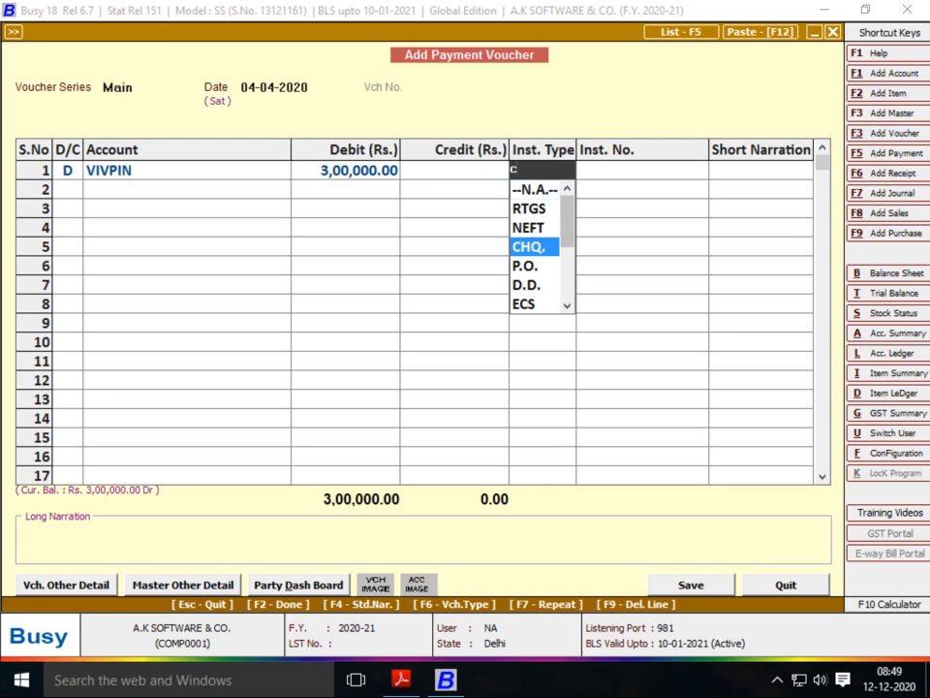
pyautogui.press('Return')
pyautogui.write('12406')
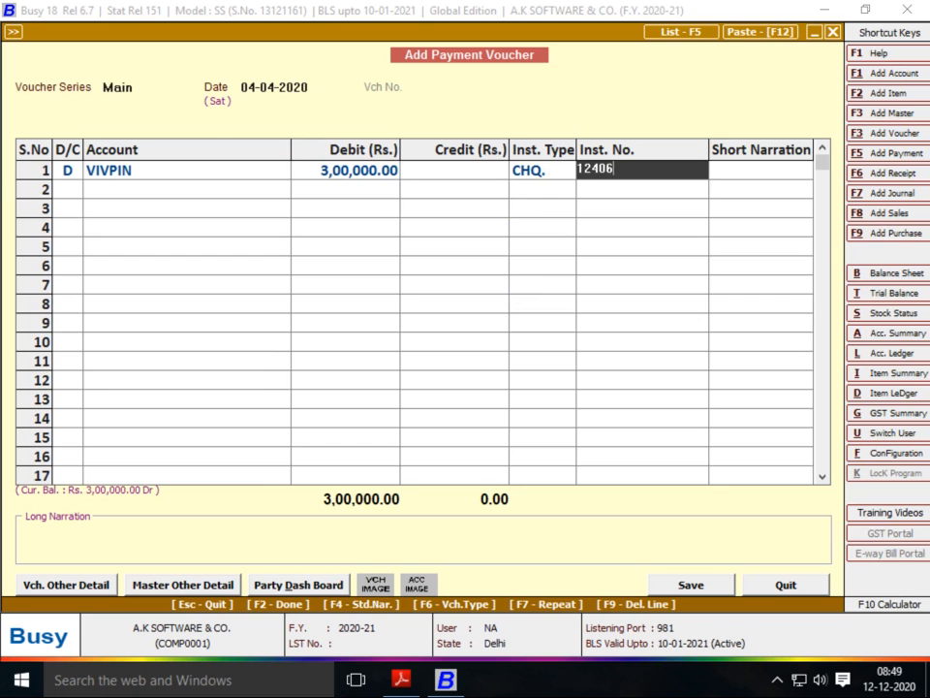
pyautogui.press('Return')
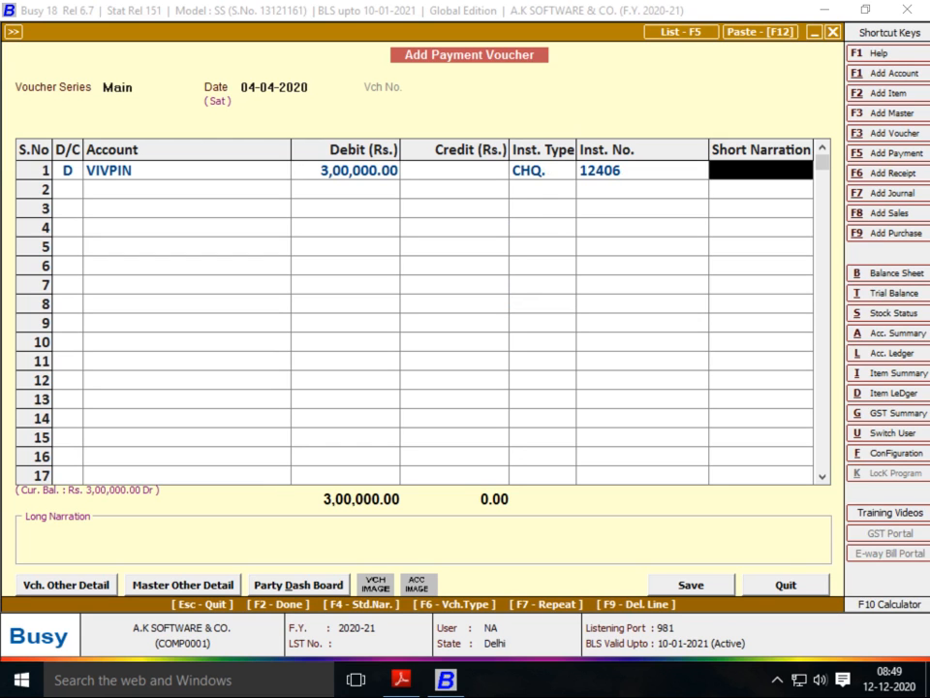
# - Recheck the fifth entry's cheque number in Adobe Reader and change the debit line's instrument number to 12405 in Busy
pyautogui.hotkey('alt', 'Tab')
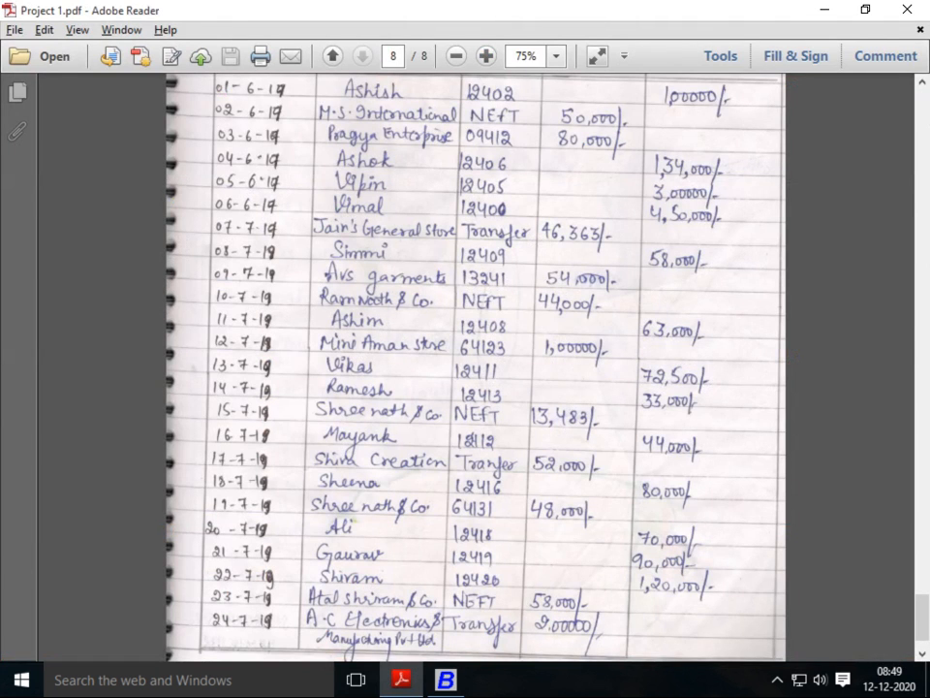
pyautogui.hotkey('alt', 'Tab')
pyautogui.hotkey('shift', 'Tab')
pyautogui.write('12405')
pyautogui.press('Return')
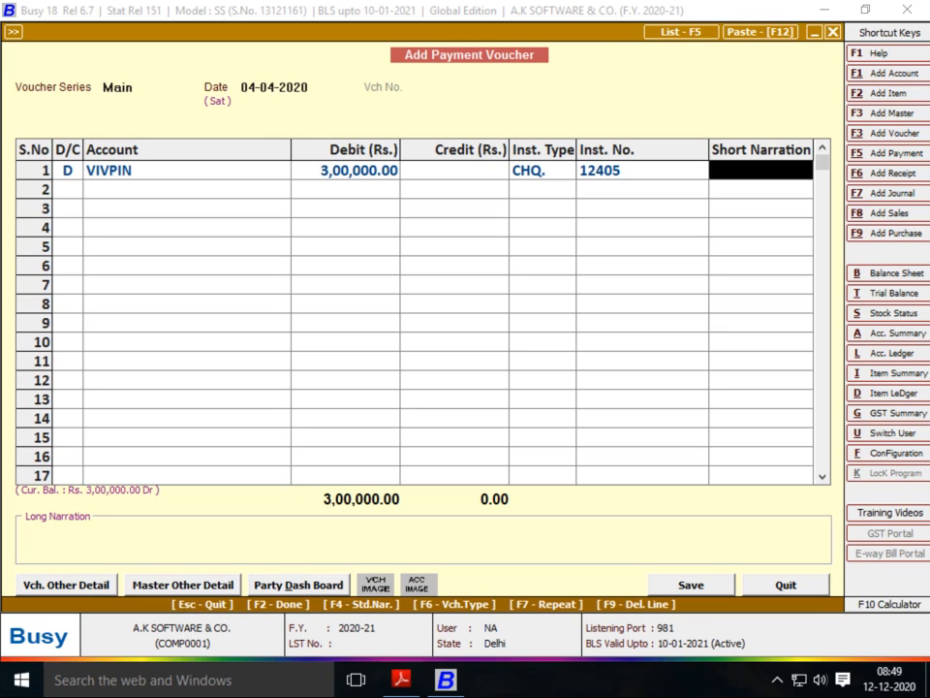
# - Credit the Axis Bank account with 3,00,000 and save the payment voucher, agreeing to continue without the party's PAN
pyautogui.press('Return')
pyautogui.press('Return')
pyautogui.press('Return')
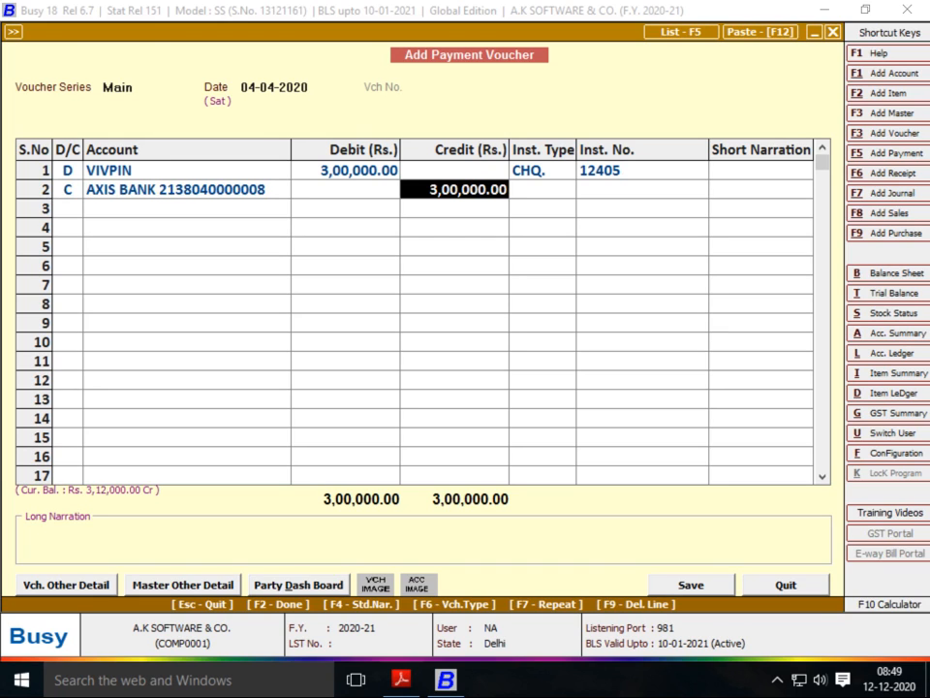
pyautogui.press('Return')
pyautogui.press('Return')
pyautogui.press('Return')
pyautogui.press('Return')
pyautogui.press('Return')
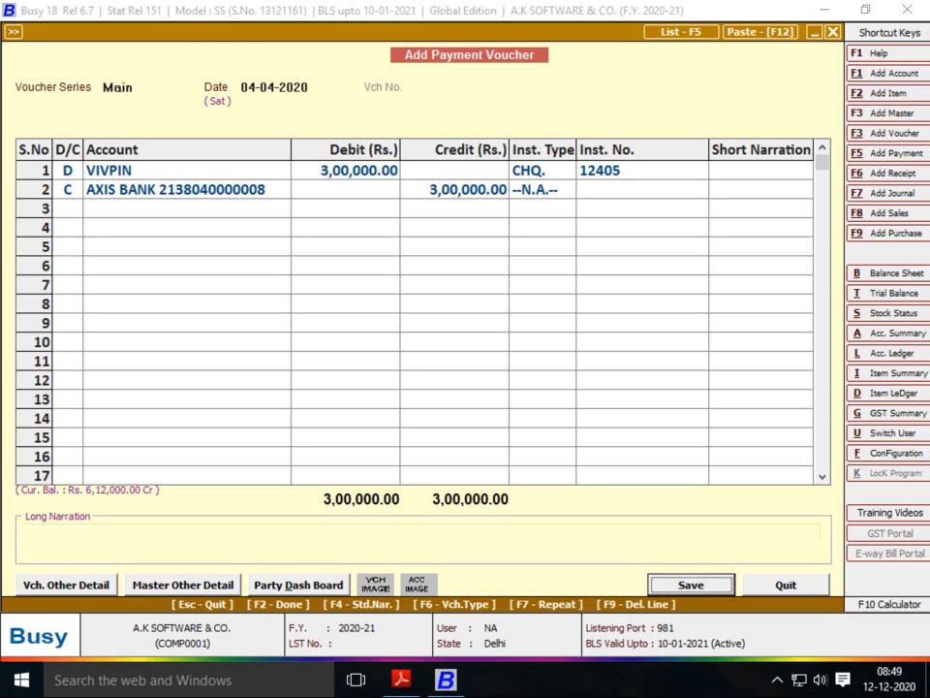
pyautogui.press('Left')
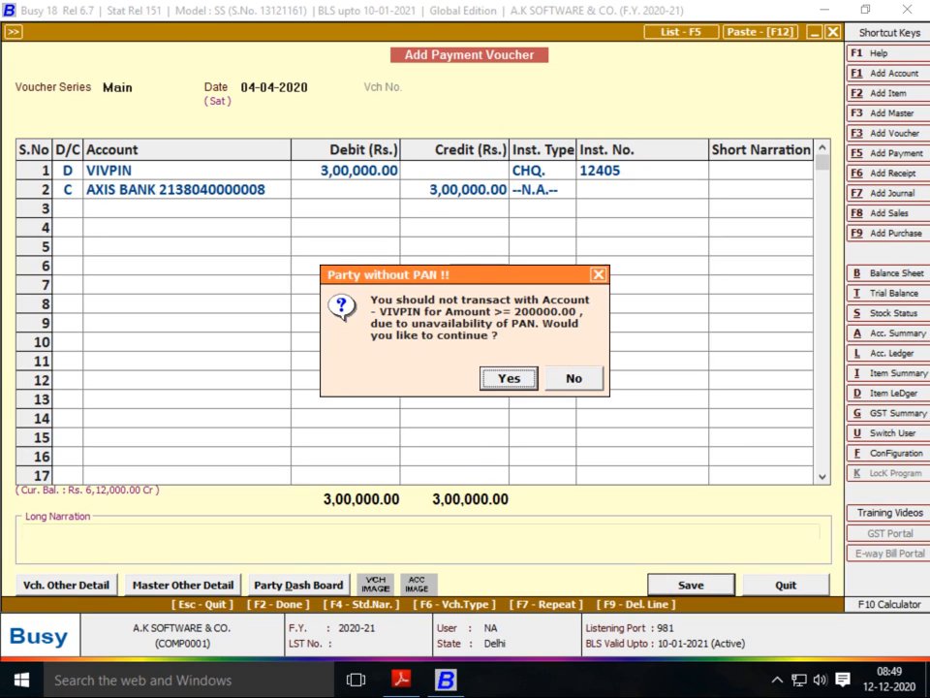
pyautogui.press('Return')
# - Look up the bank book's sixth entry in Adobe Reader and date the new payment voucher 06-04-2020 in Busy
pyautogui.hotkey('alt', 'Tab')
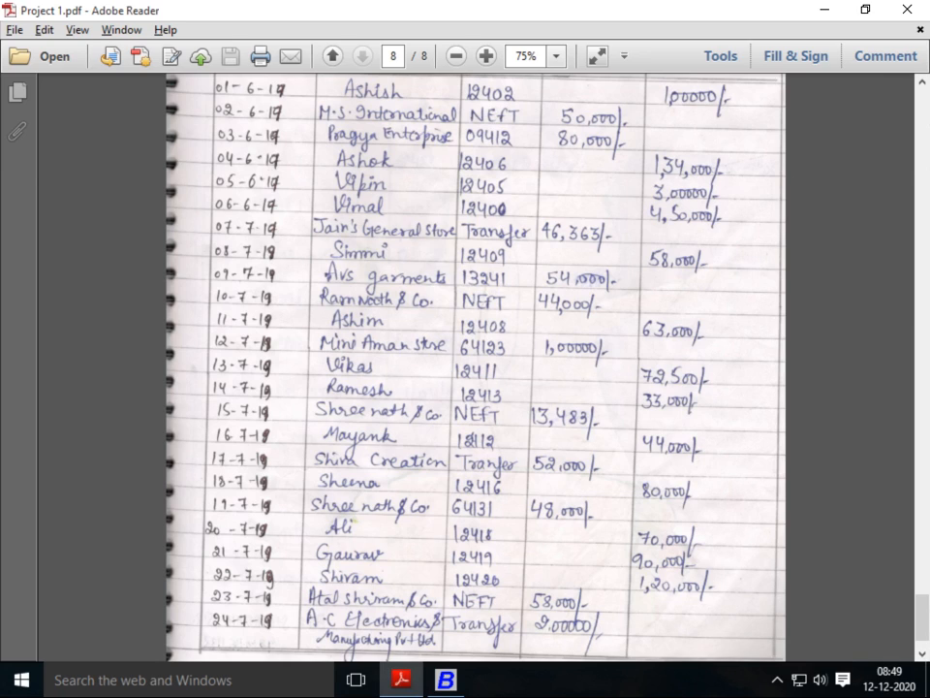
pyautogui.scroll(-1, 474, 368)
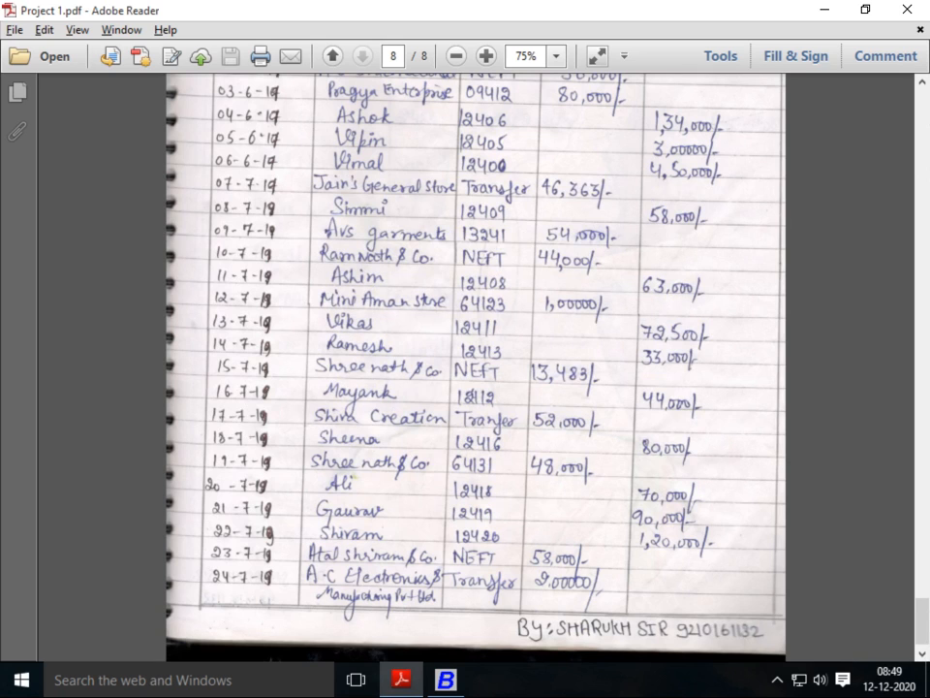
pyautogui.hotkey('alt', 'Tab')
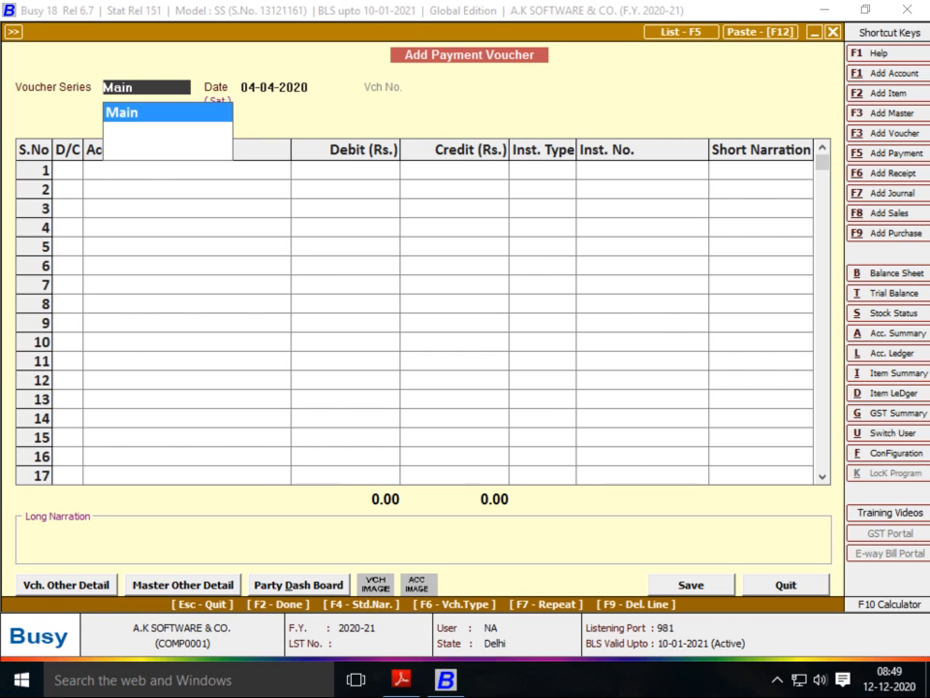
pyautogui.press('Return')
pyautogui.write('6')
pyautogui.press('Return')
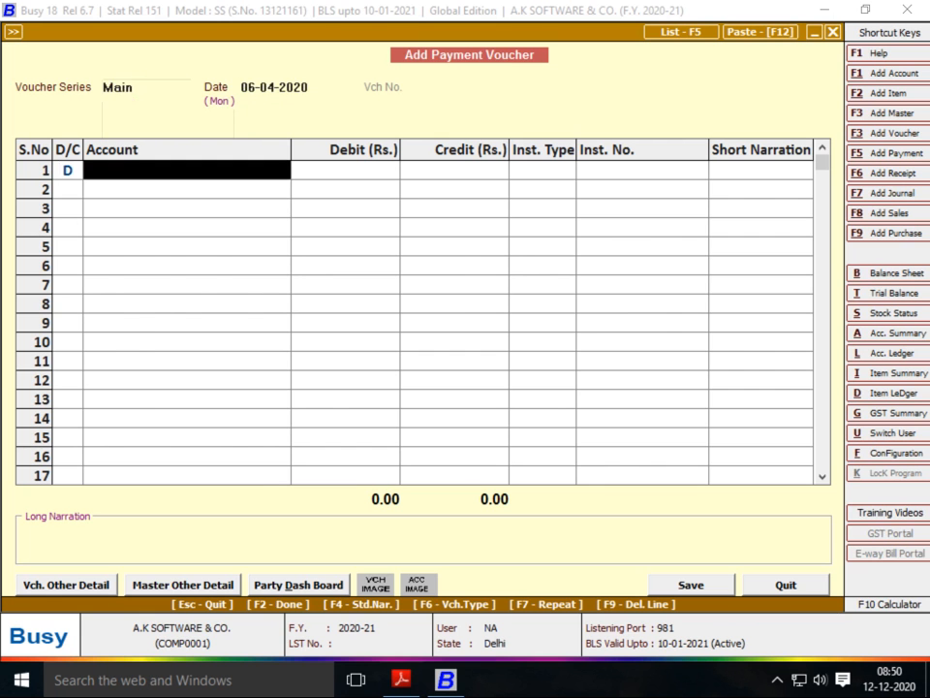
# - Debit the sundry creditor named in the bank book's sixth entry with 4,50,000
pyautogui.write('VIM')
pyautogui.press('Return')
pyautogui.write('4,50,000')
pyautogui.press('Return')
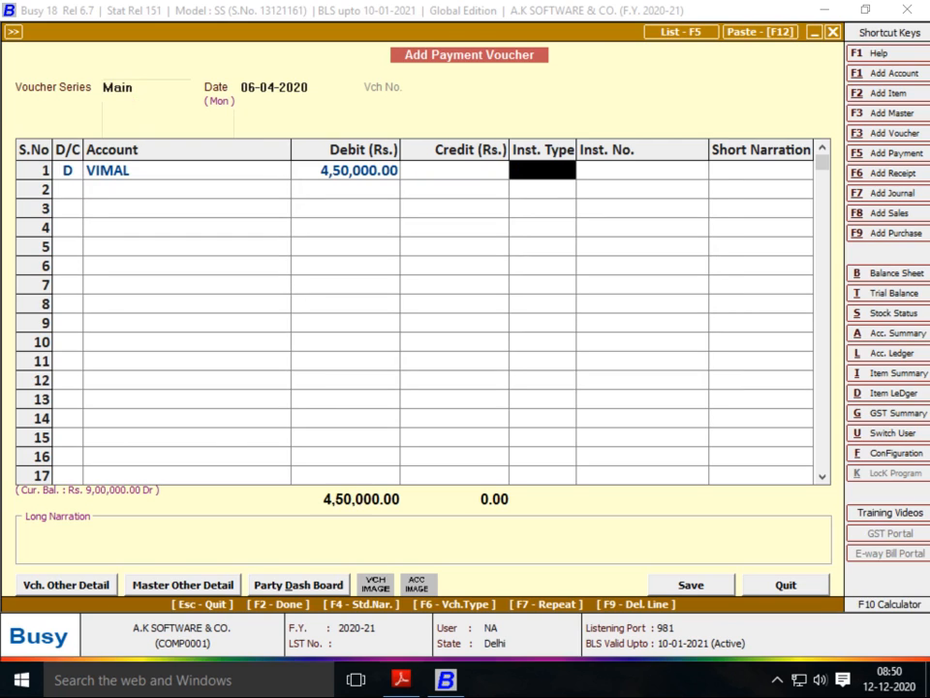
# - Set the 4,50,000 debit line's instrument type to CHQ. and its instrument number to 12400, checking the cheque number in Adobe Reader
pyautogui.write('ch')
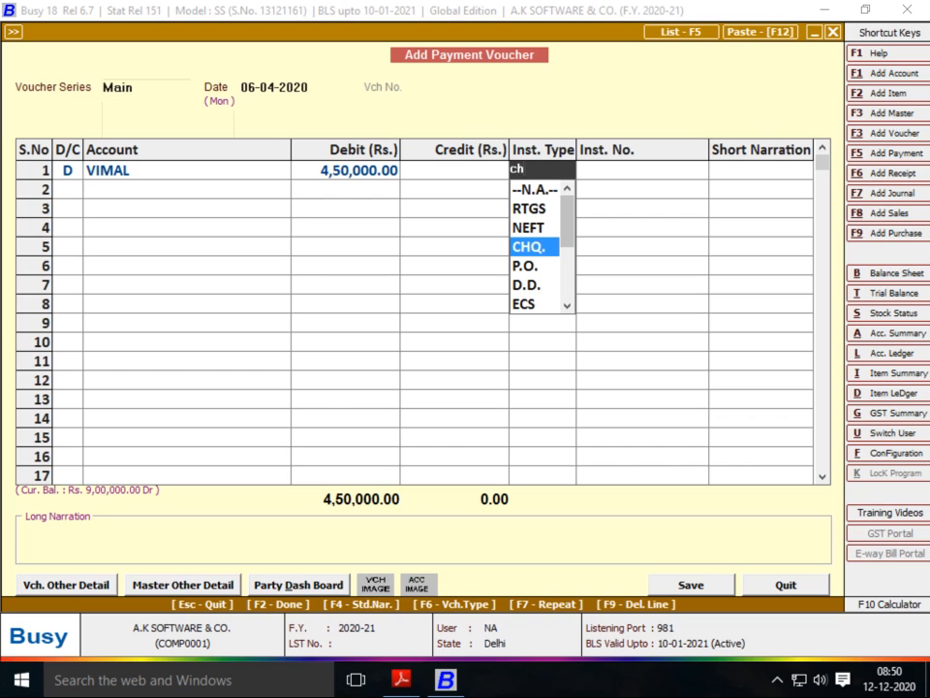
pyautogui.press('Return')
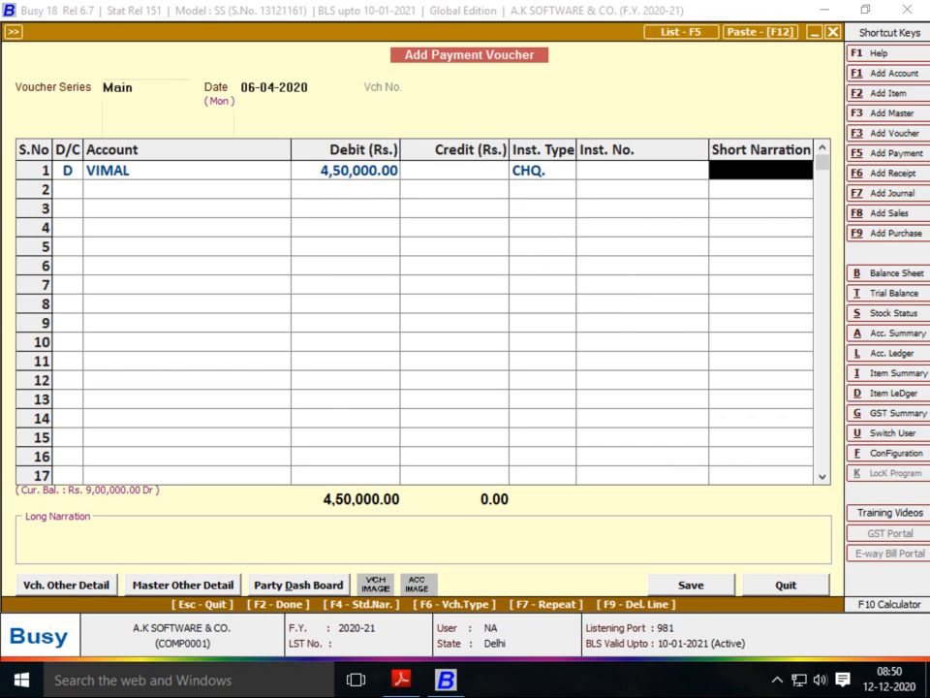
pyautogui.hotkey('alt', 'Tab')
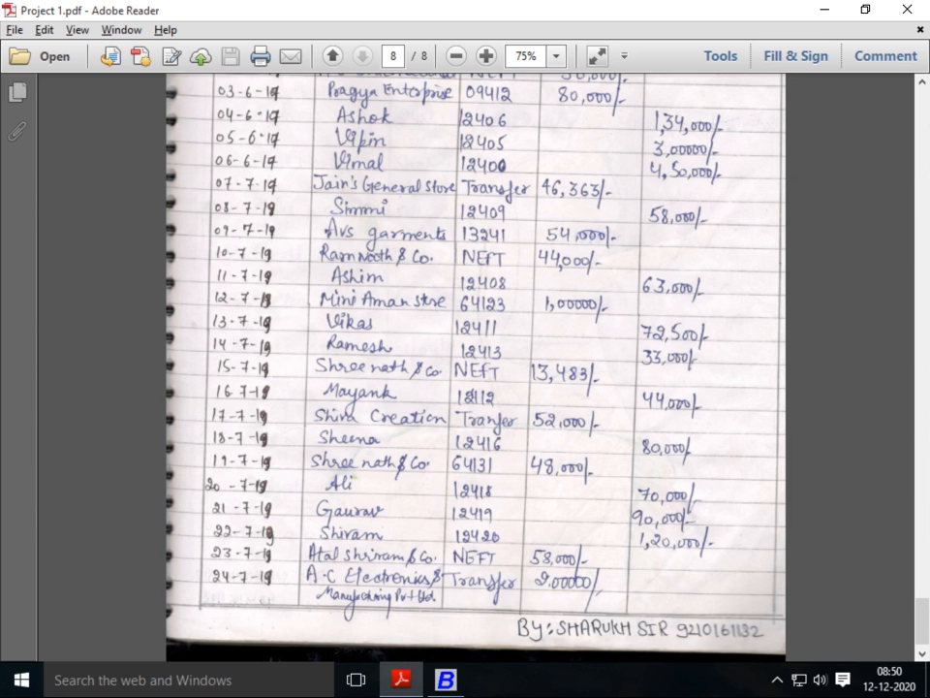
pyautogui.hotkey('alt', 'Tab')
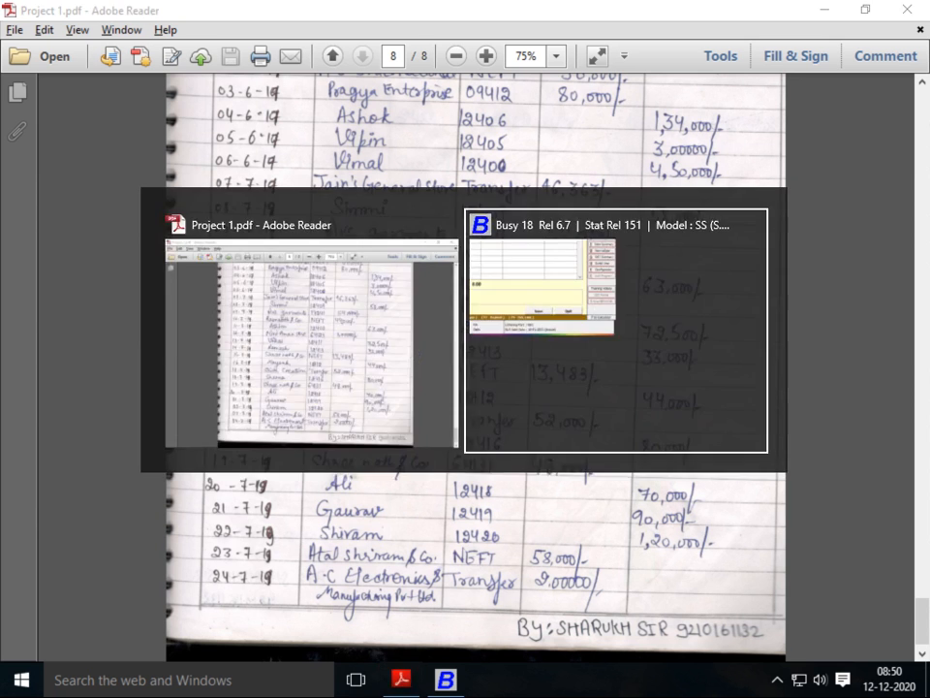
pyautogui.write('12400')
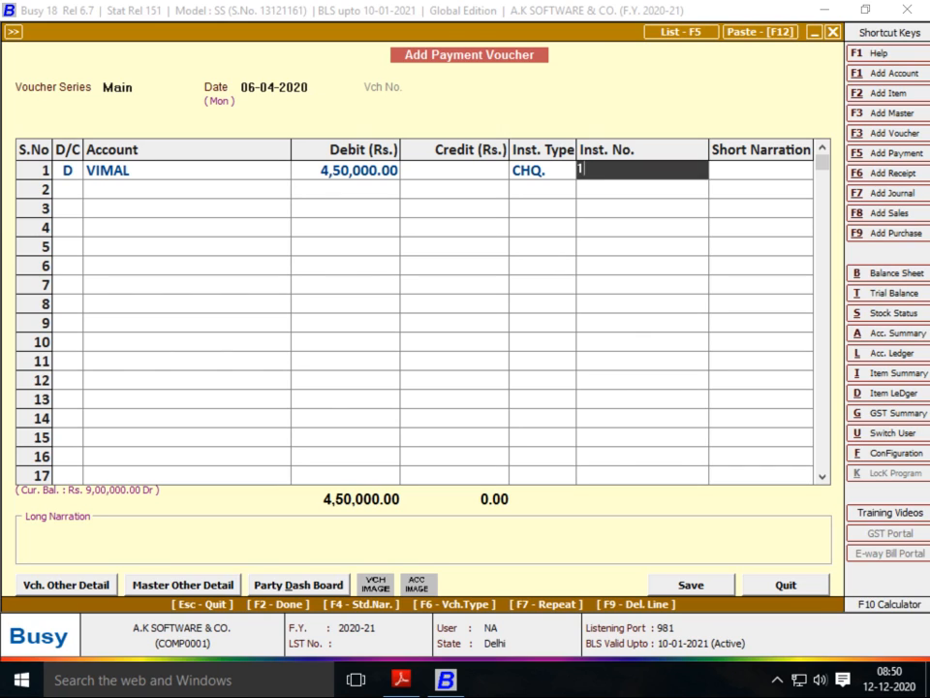
pyautogui.press('Return')
# - Credit the Axis Bank account with 4,50,000 on the second line of the payment voucher
pyautogui.press('Return')
pyautogui.press('Return')
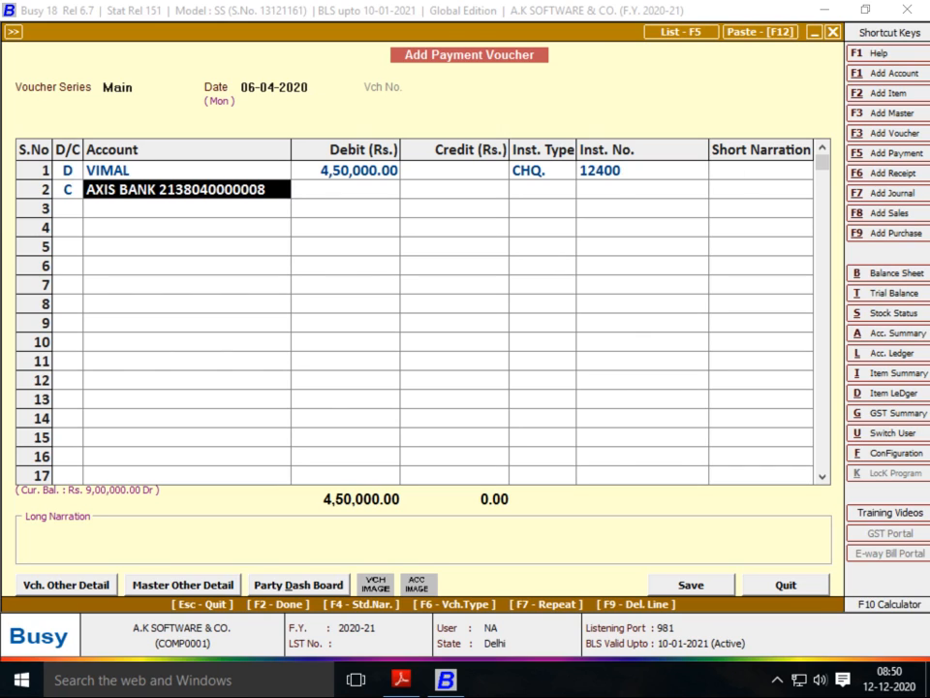
pyautogui.press('Return')
# - Examine the instrument types offered for the 4,50,000 debit line, from --N.A.-- through RTGS, NEFT, IMPS, Transfer, Wallet and UPI to Other
pyautogui.press('Up')
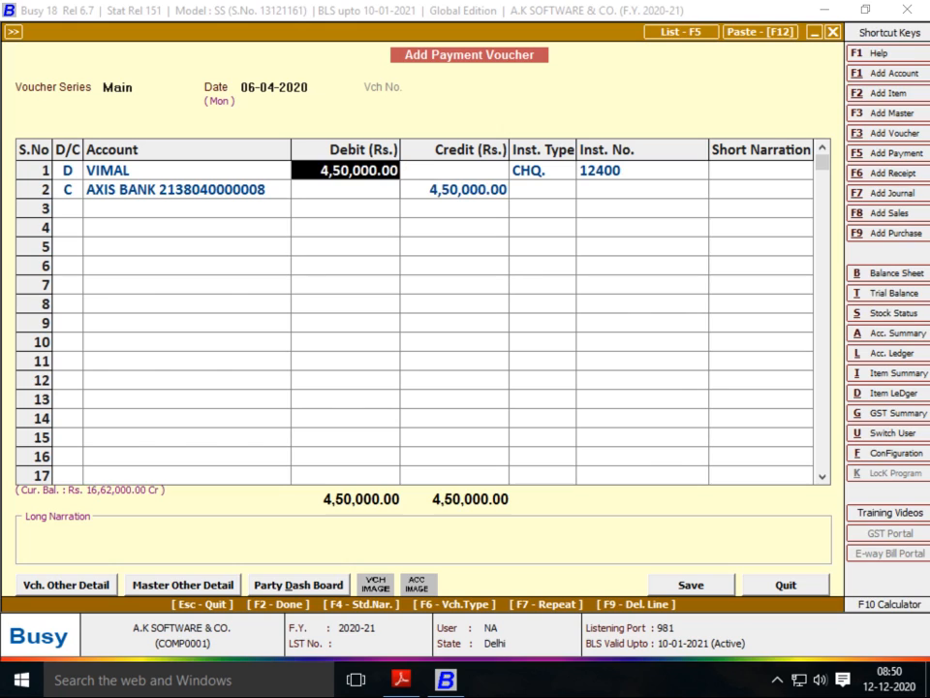
pyautogui.press('Return')
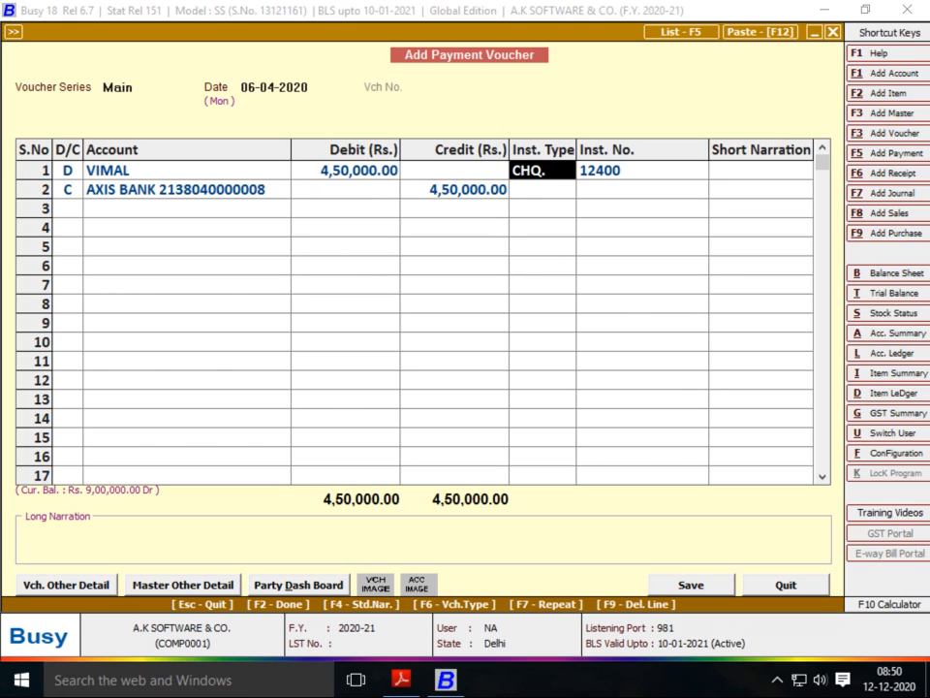
pyautogui.write('e')
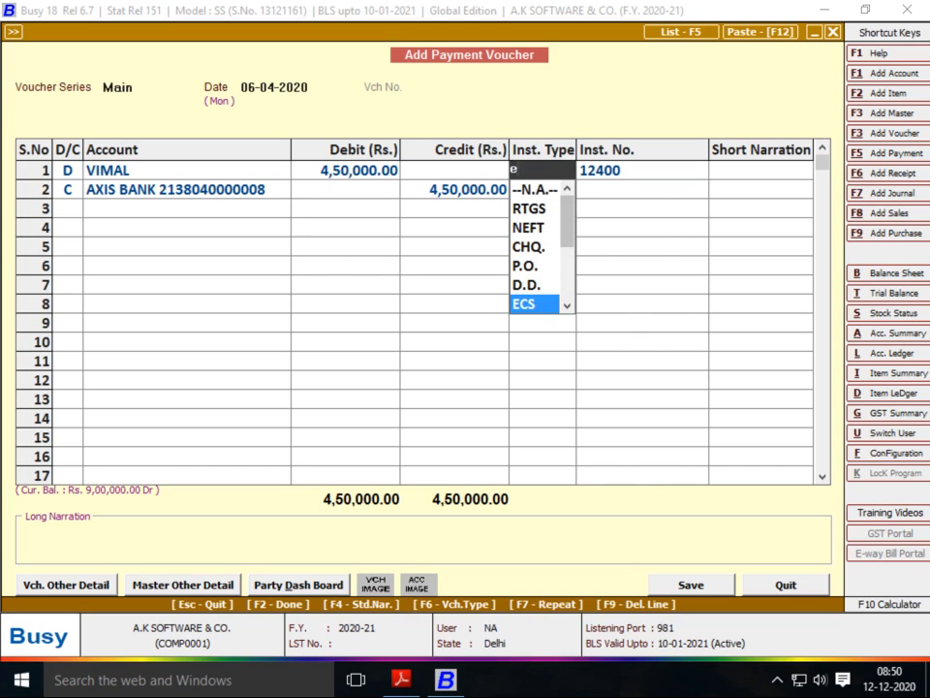
pyautogui.press('Up')
pyautogui.press('Up')
pyautogui.press('Up')
pyautogui.press('Up')
pyautogui.press('Up')
pyautogui.press('Up')
pyautogui.press('Down')
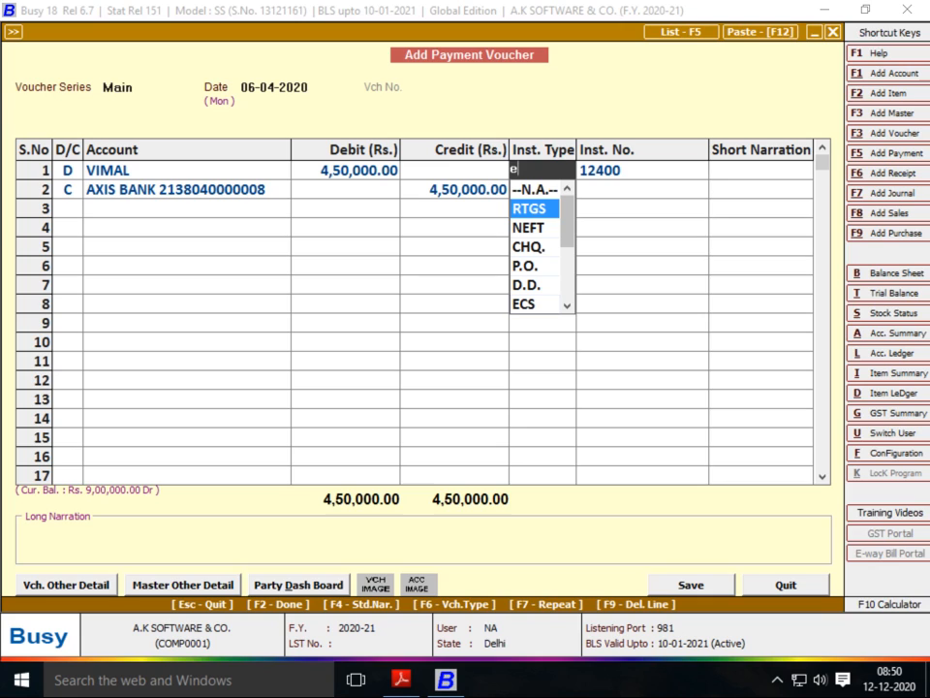
pyautogui.press('Down')
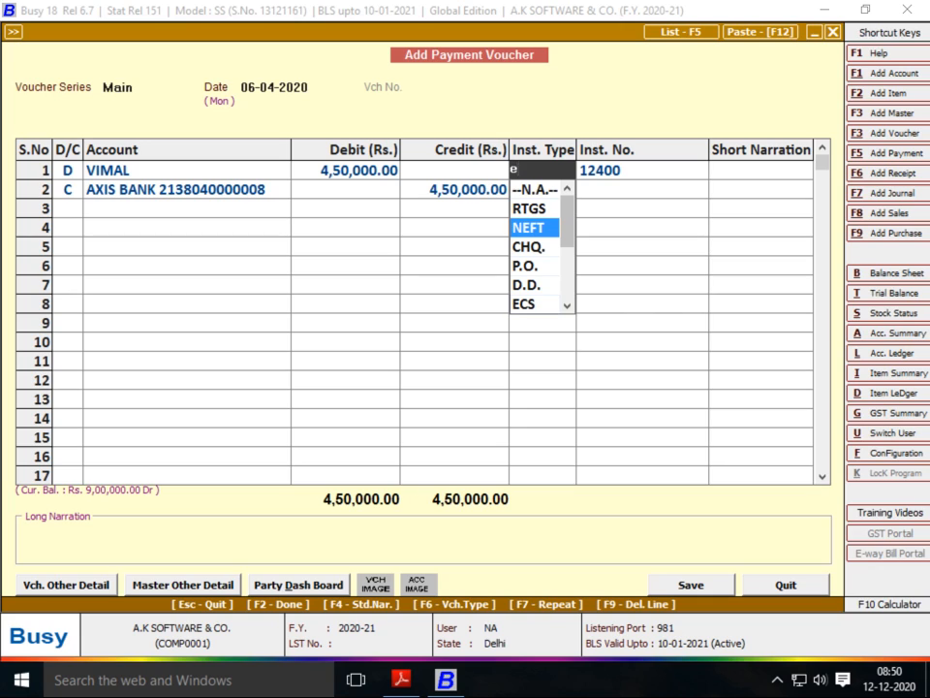
pyautogui.press('Down')
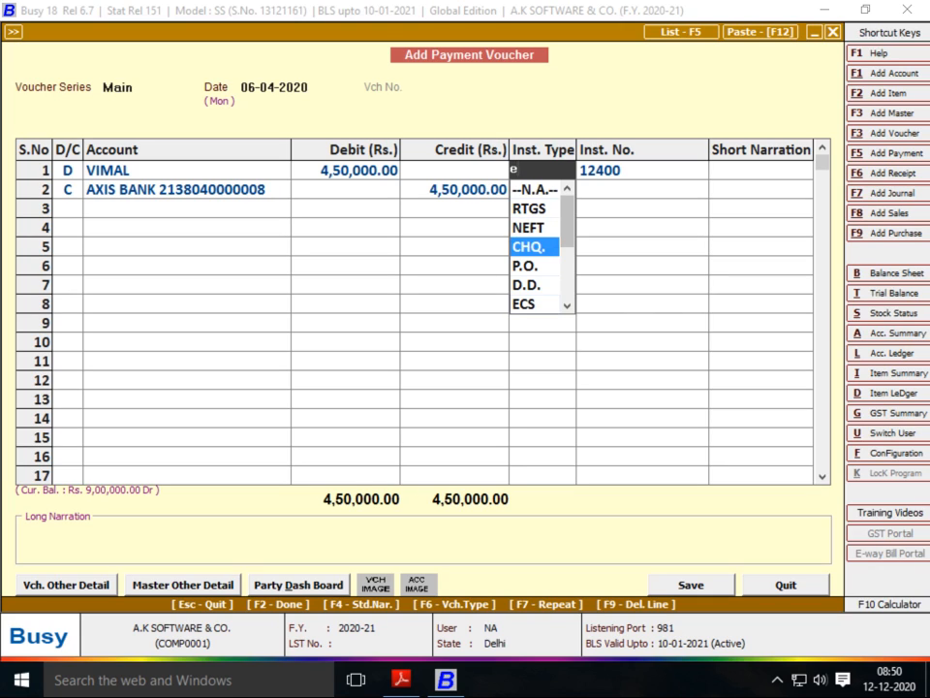
pyautogui.press('Up')
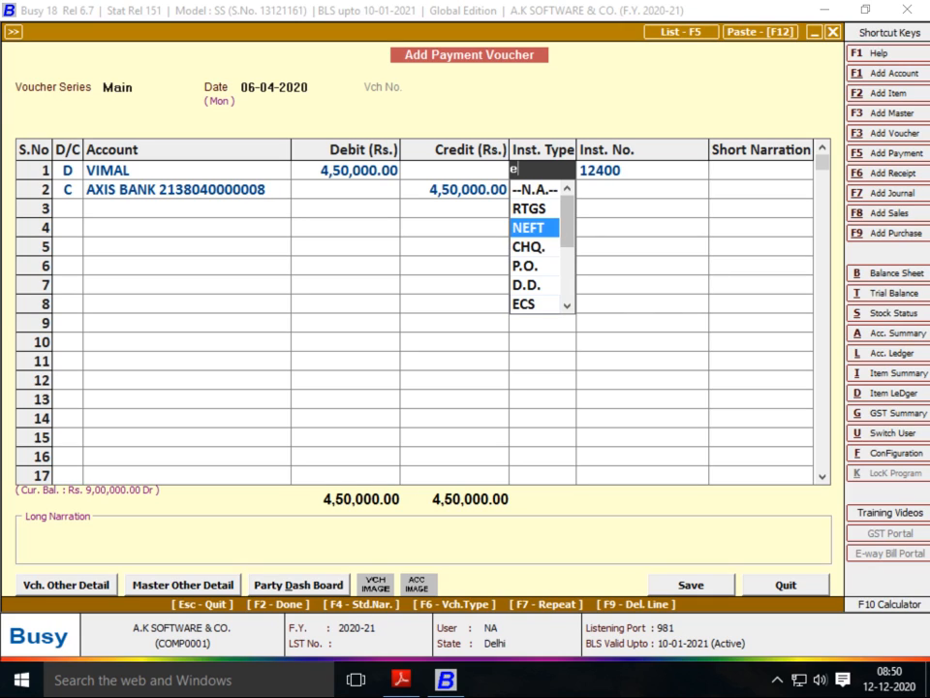
pyautogui.press('Down')
pyautogui.press('Down')
pyautogui.press('Down')
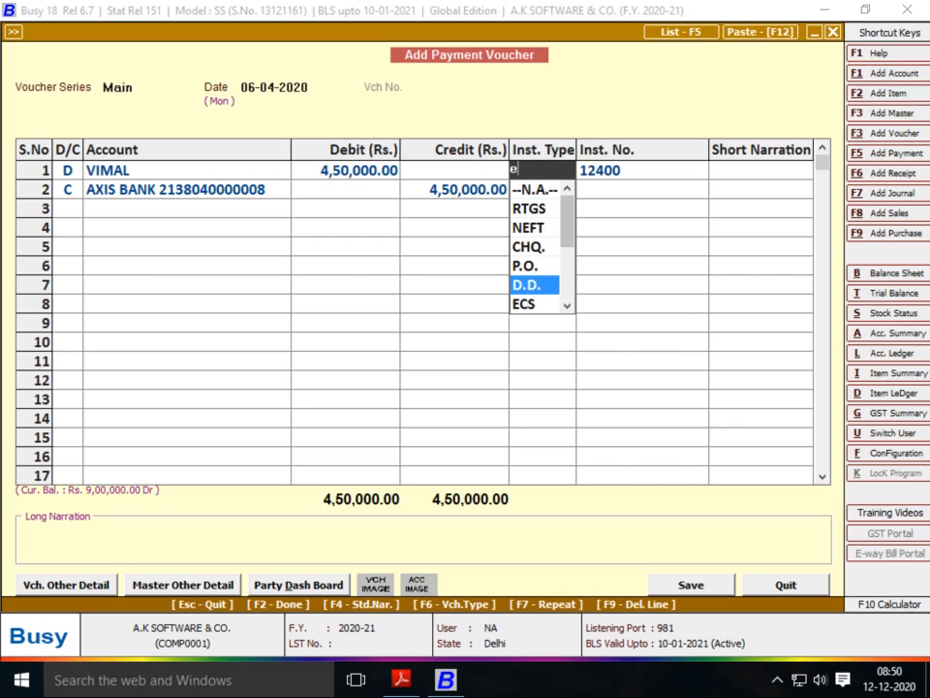
pyautogui.press('Down')
pyautogui.press('Down')
pyautogui.press('Down')
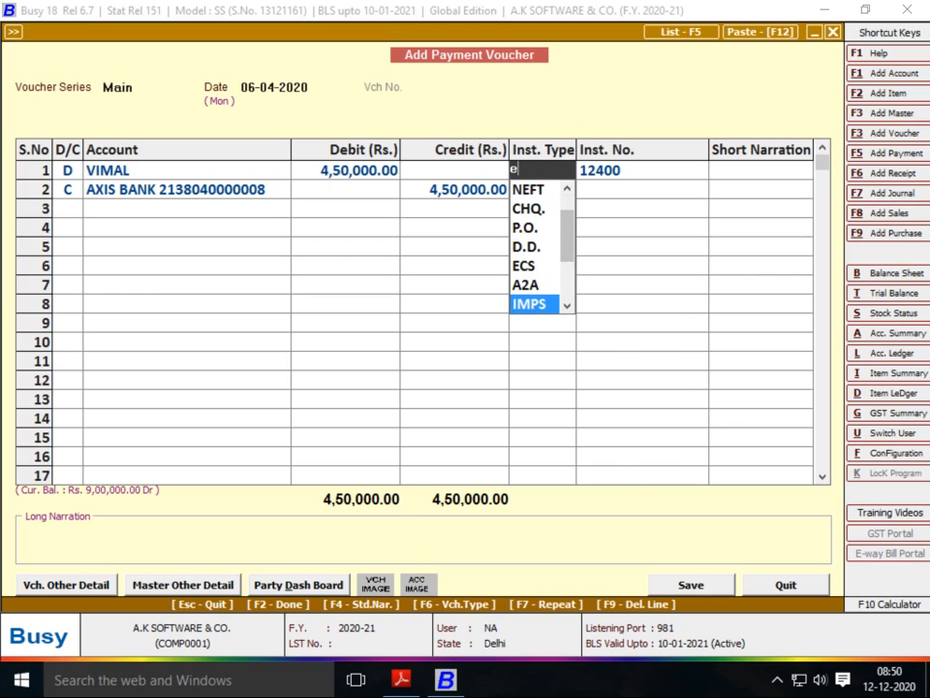
pyautogui.press('Down')
pyautogui.press('Up')
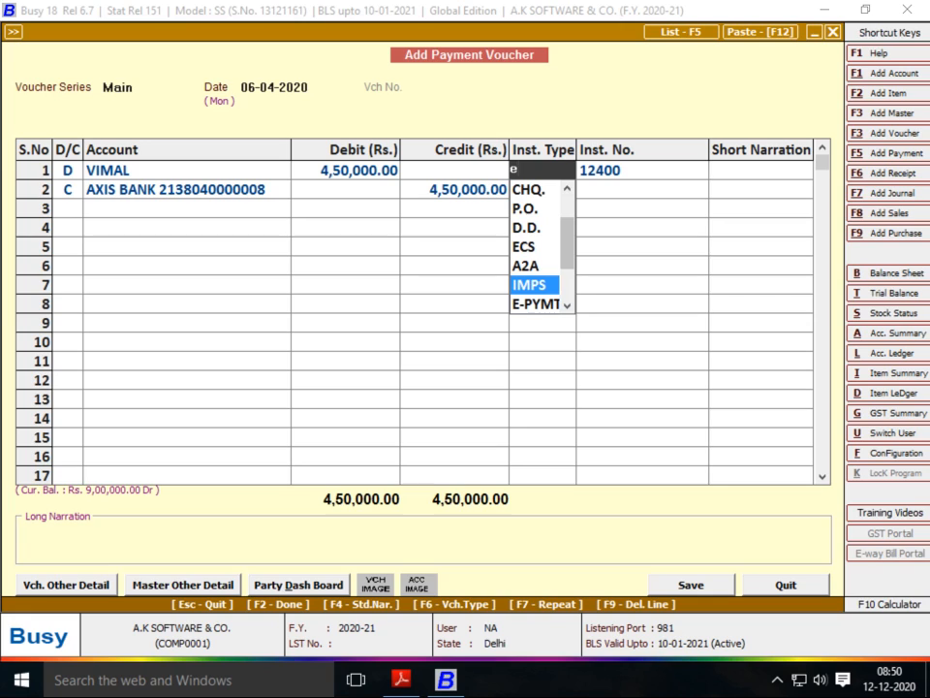
pyautogui.press('Down')
pyautogui.press('Down')
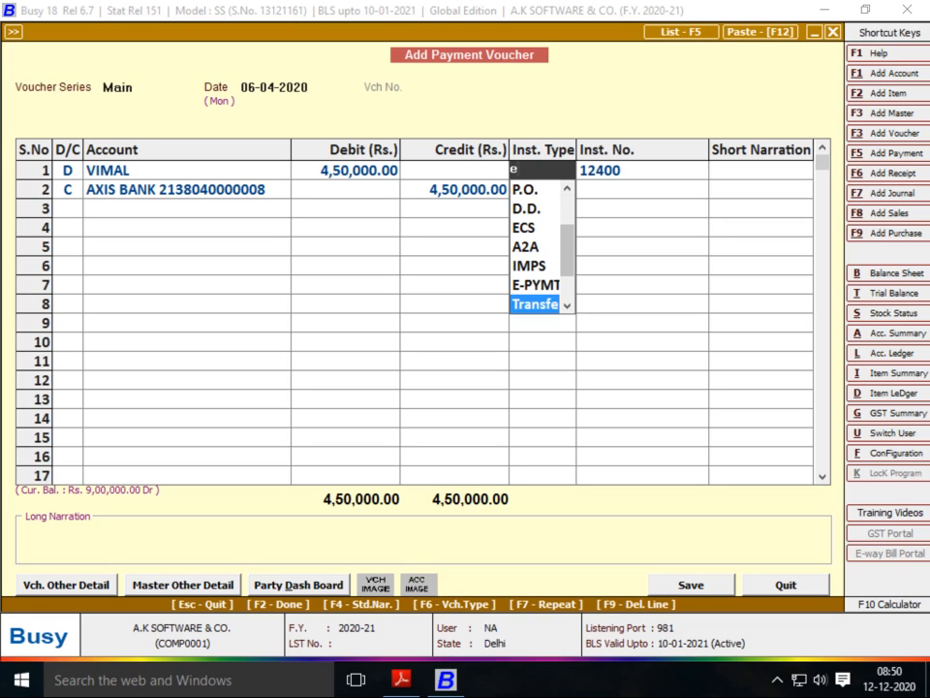
pyautogui.press('Up')
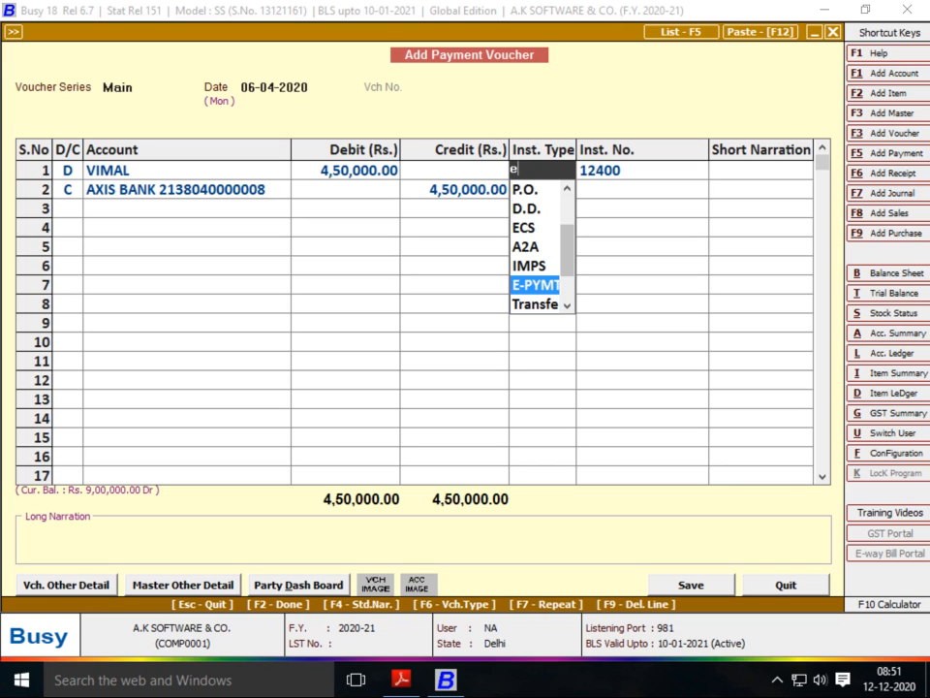
pyautogui.press('Down')
pyautogui.press('Down')
pyautogui.press('Up')
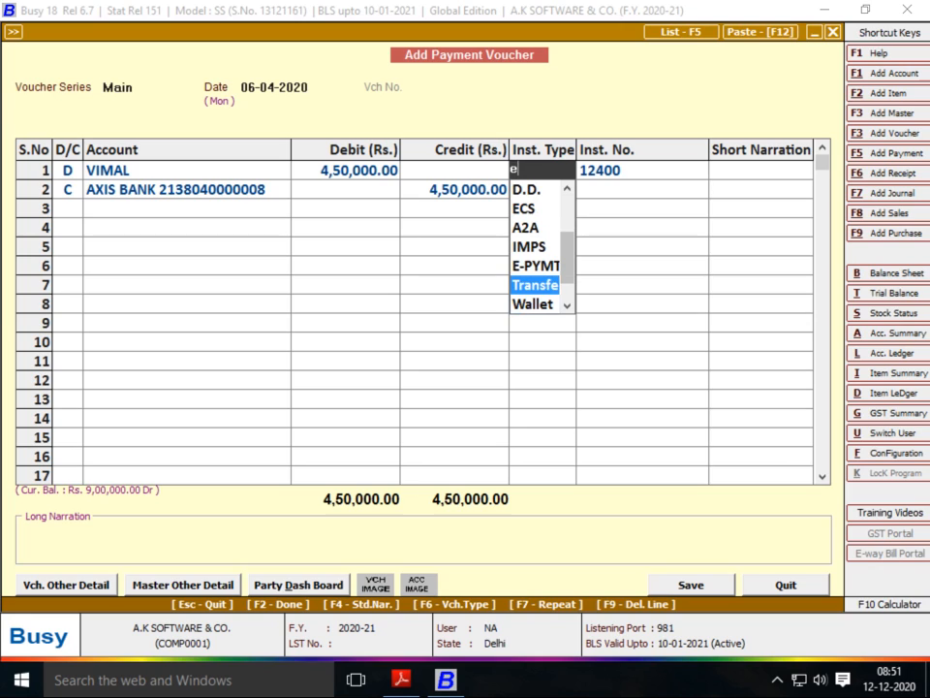
pyautogui.press('Down')
pyautogui.press('Down')
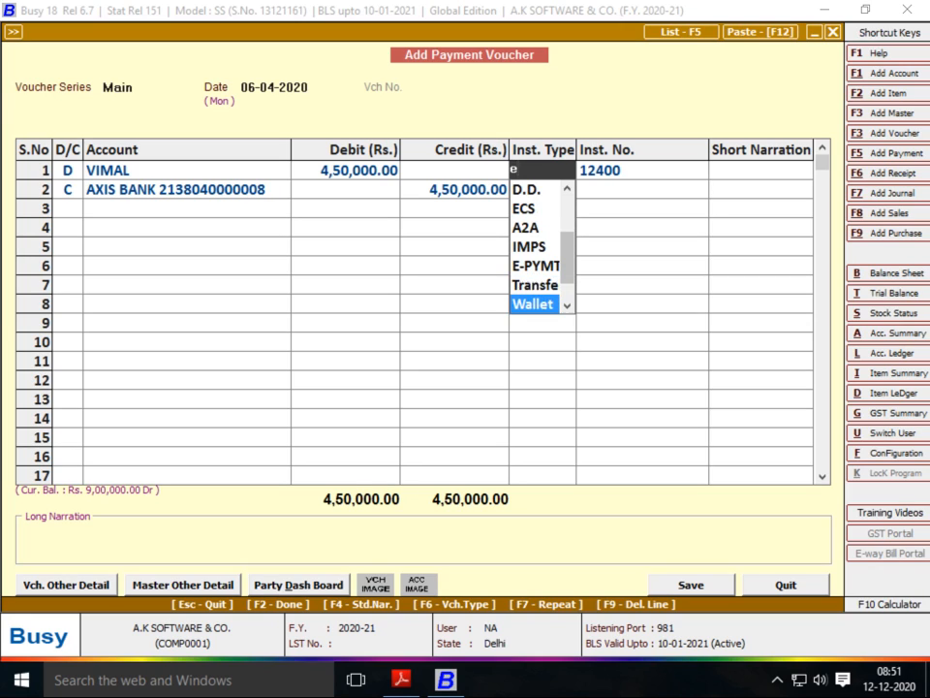
pyautogui.press('Up')
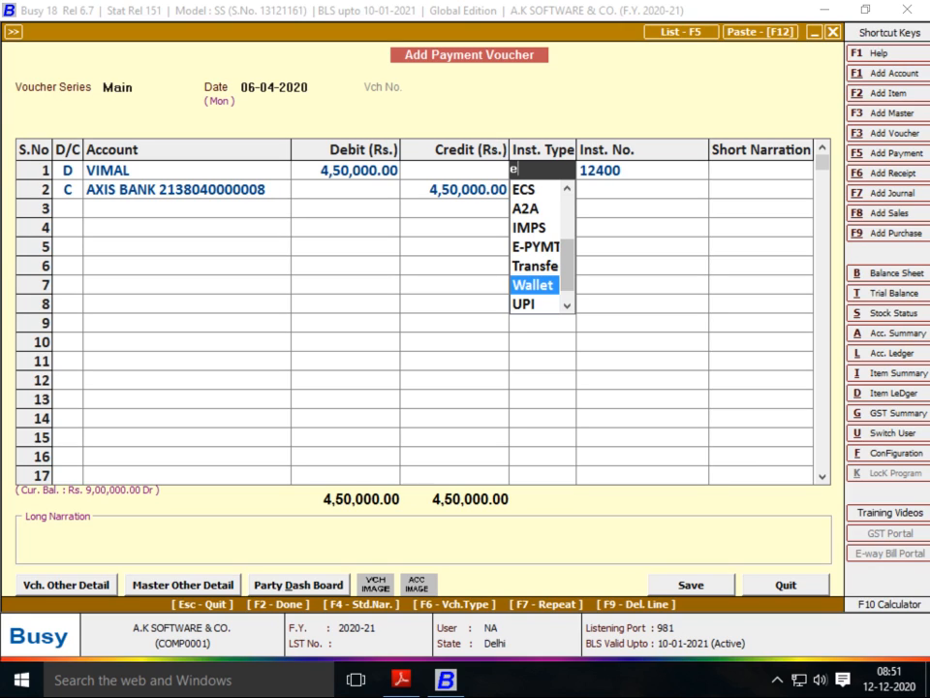
pyautogui.press('Down')
pyautogui.press('Down')
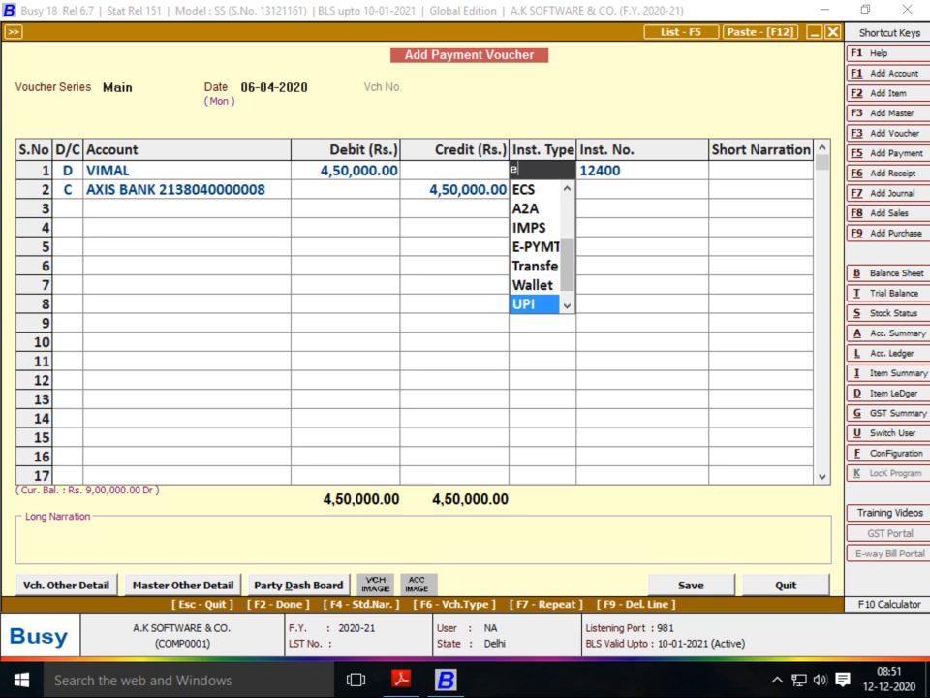
pyautogui.press('Up')
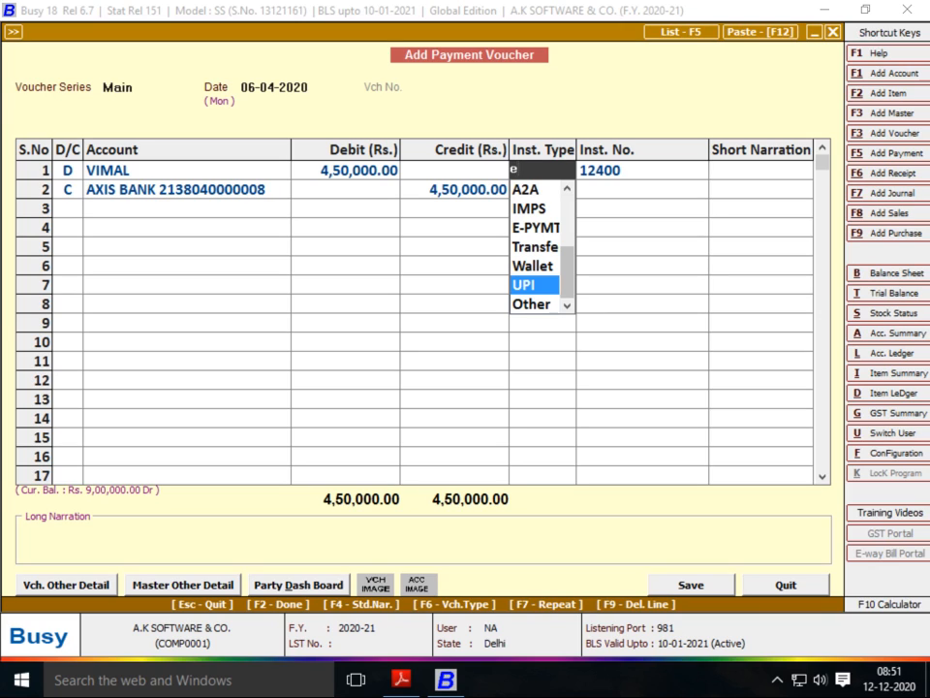
pyautogui.press('Down')
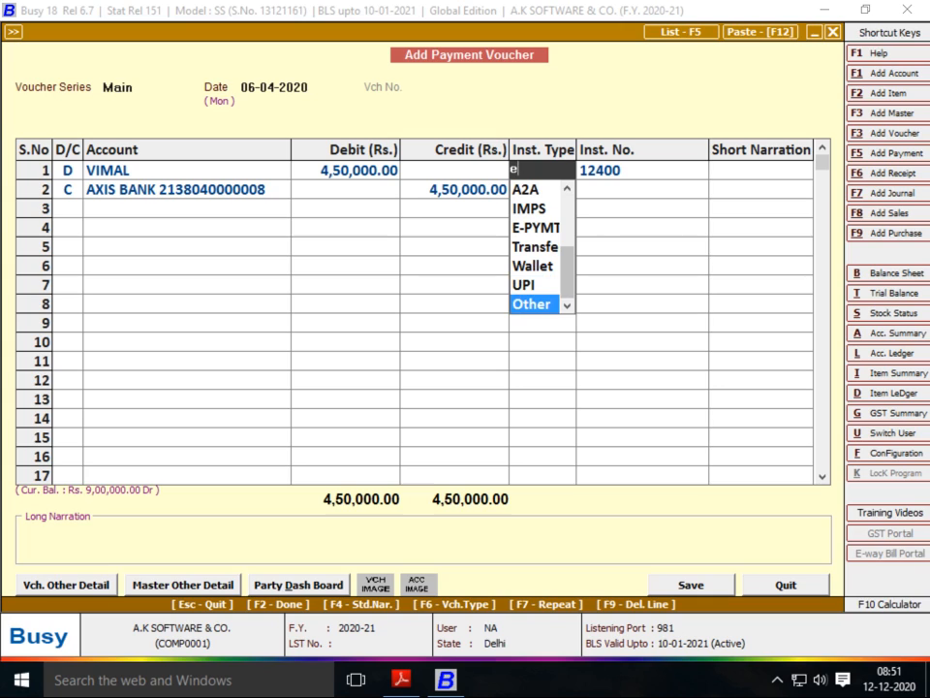
pyautogui.press('Up')
pyautogui.press('Down')
pyautogui.press('Up')
pyautogui.press('Down')
# - Select CHQ. again as the instrument type of the 4,50,000 debit line
pyautogui.press('Up')
pyautogui.press('Up')
pyautogui.press('Up')
pyautogui.press('Up')
pyautogui.press('Up')
pyautogui.press('Up')
pyautogui.press('Up')
pyautogui.press('Up')
pyautogui.press('Up')
pyautogui.press('Up')
pyautogui.press('Up')
pyautogui.press('Up')
pyautogui.press('Up')
pyautogui.press('Down')
pyautogui.press('Down')
pyautogui.press('Return')
# - Set the Axis Bank line's instrument type to --N.A.-- and save the payment voucher, continuing without the party's PAN
pyautogui.press('Return')
pyautogui.press('Return')
pyautogui.press('Return')
pyautogui.press('Return')
pyautogui.press('Return')
pyautogui.press('Return')
pyautogui.press('Return')
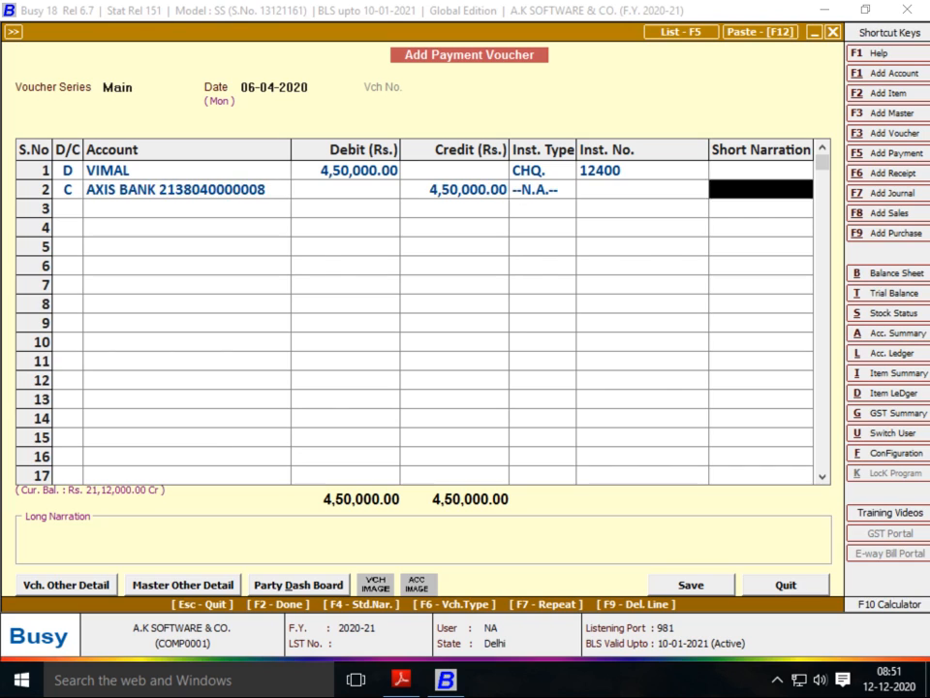
pyautogui.press('Return')
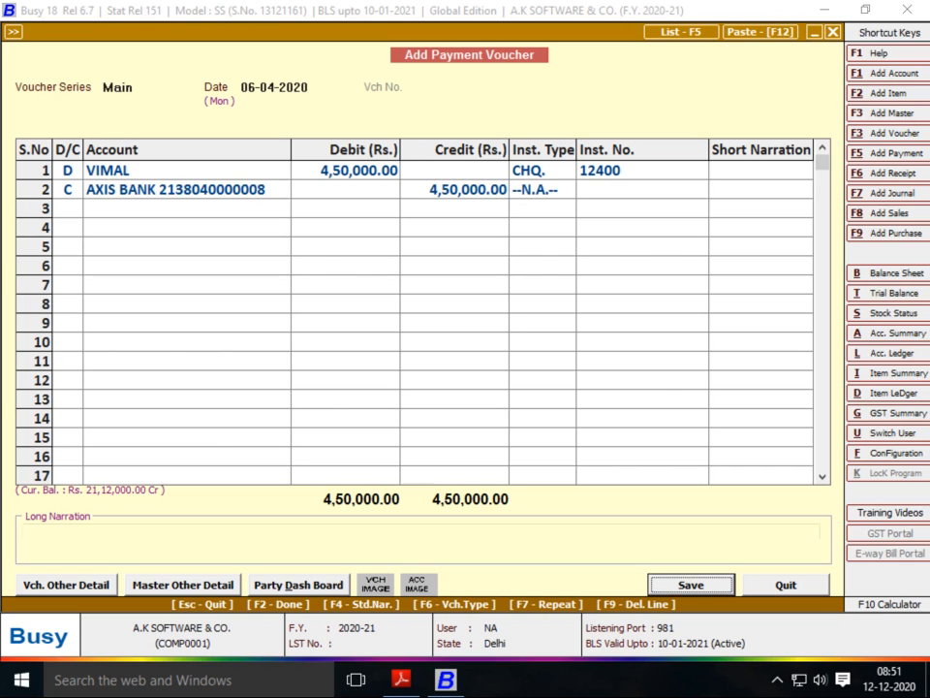
pyautogui.press('Return')
pyautogui.press('Left')
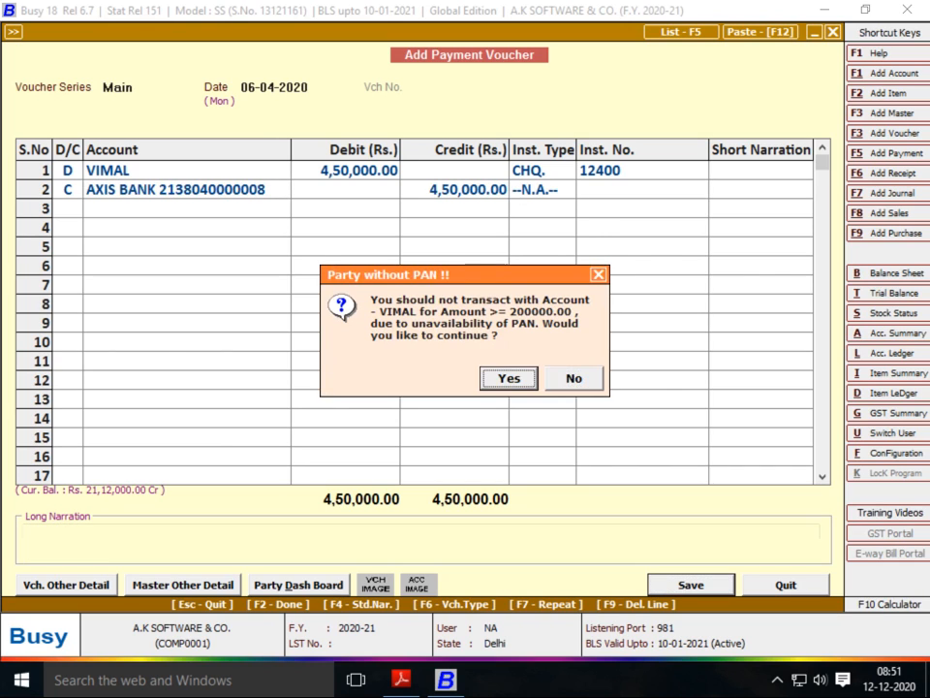
pyautogui.press('Return')
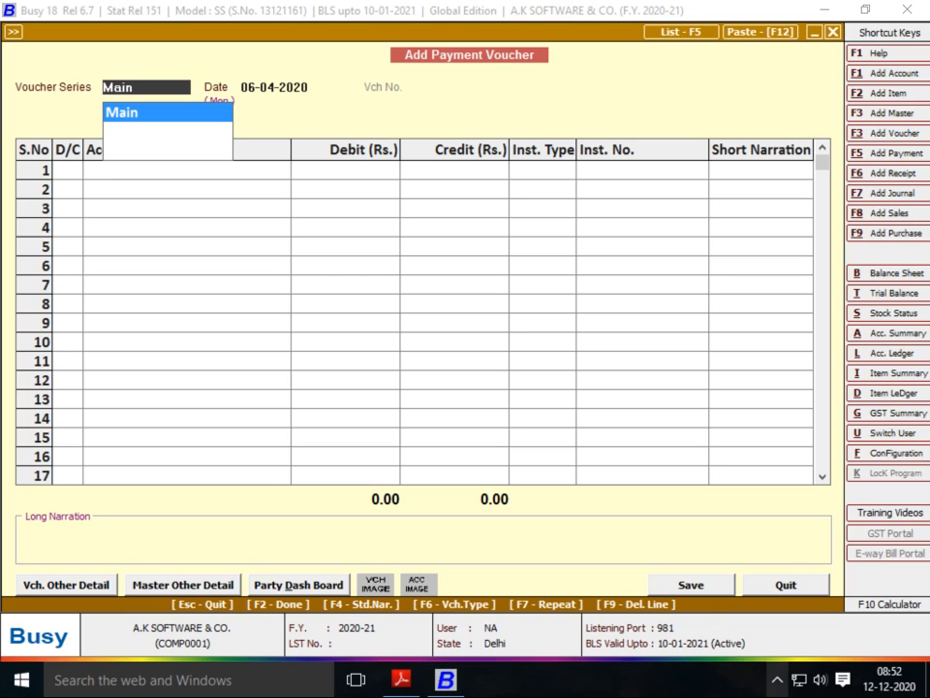
pyautogui.click(777, 680)
pyautogui.click(778, 642)
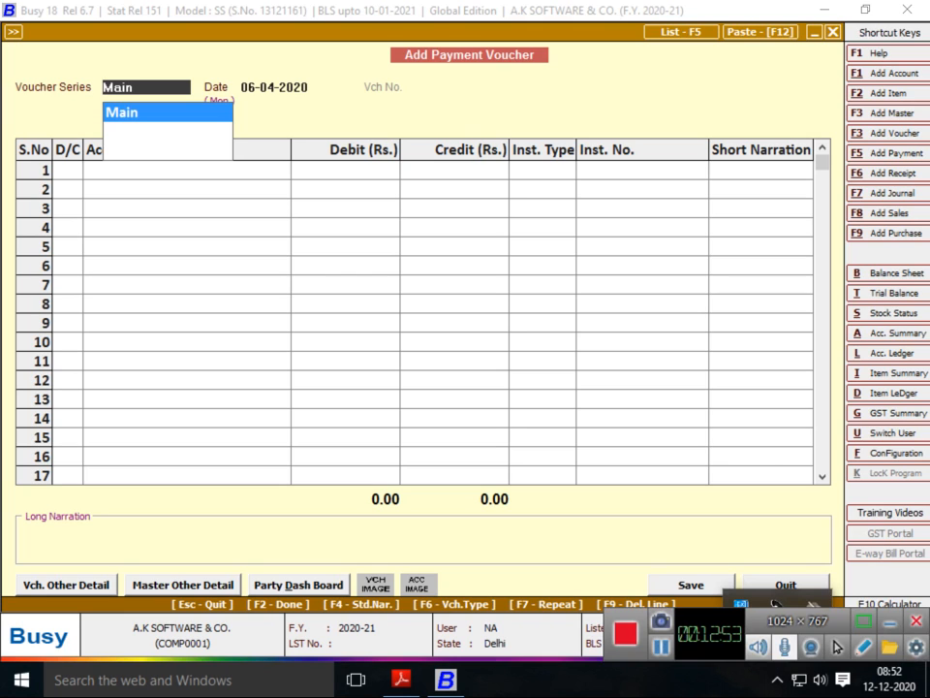